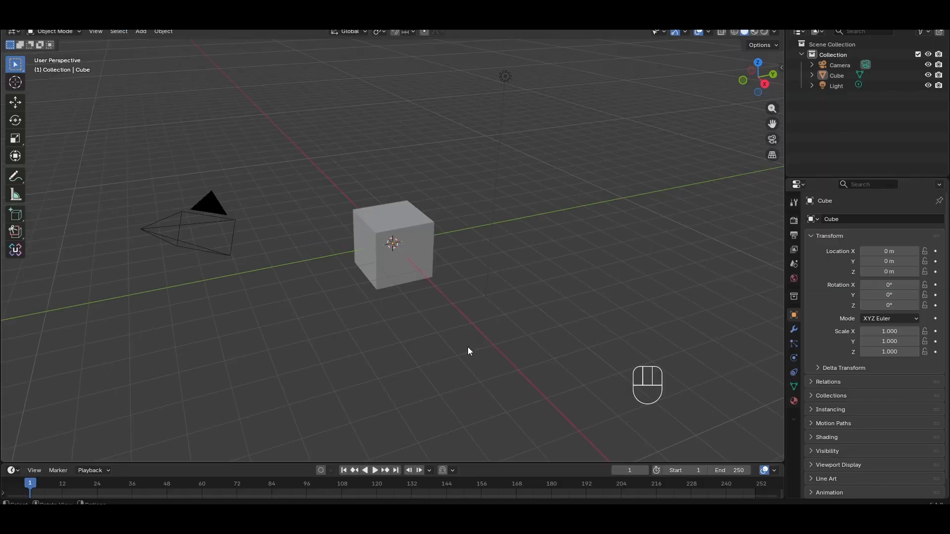
# - Delete the default camera, cube and light from the scene
pyautogui.moveTo(467, 350); pyautogui.dragTo(570, 280, button='middle')
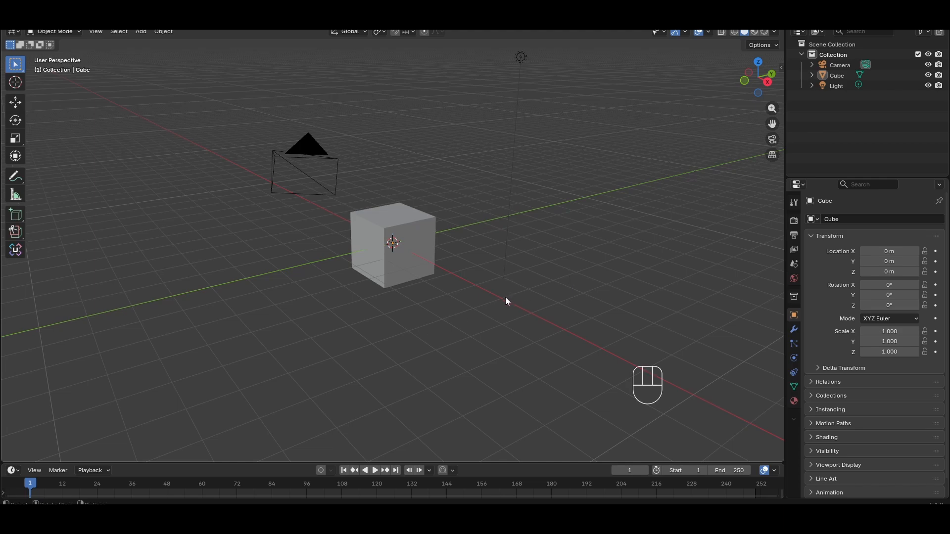
pyautogui.moveTo(240, 94); pyautogui.dragTo(680, 404)
pyautogui.press('Delete')
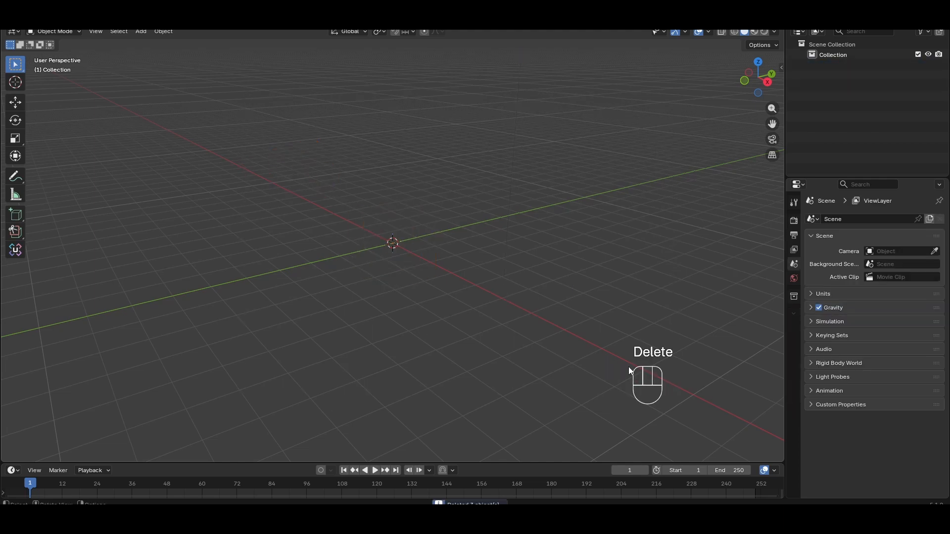
# - Import SwordLv2.fbx from the SwordModel folder into the empty scene with the default FBX import options
pyautogui.click(365, 522)
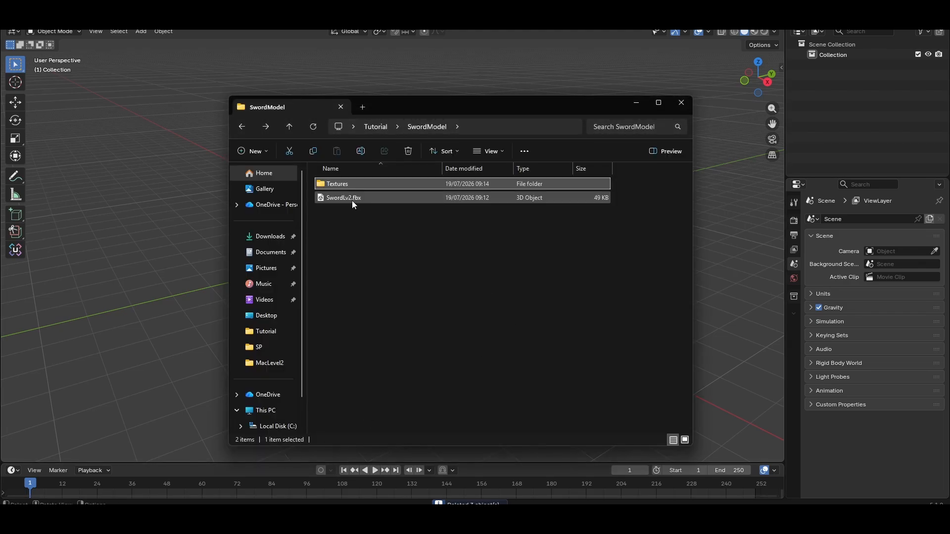
pyautogui.moveTo(334, 202); pyautogui.dragTo(153, 246)
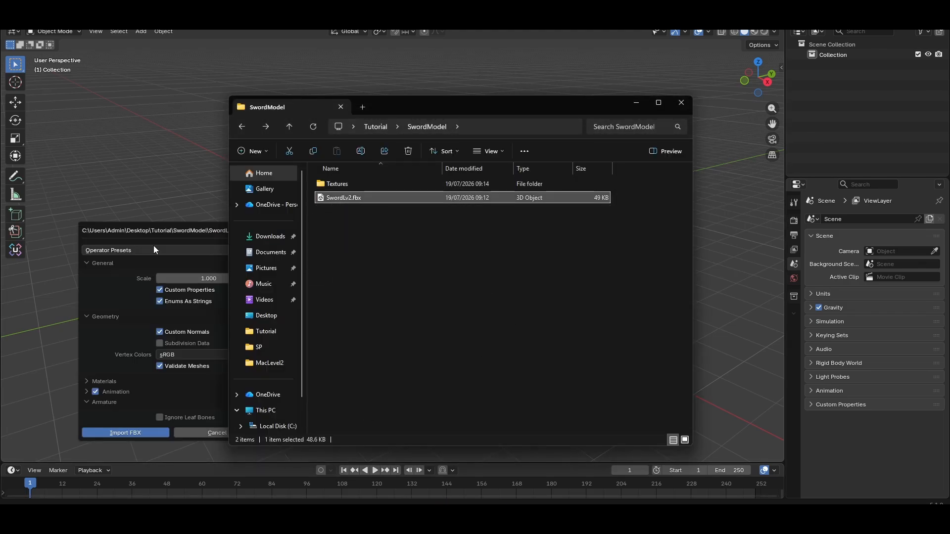
pyautogui.click(135, 434)
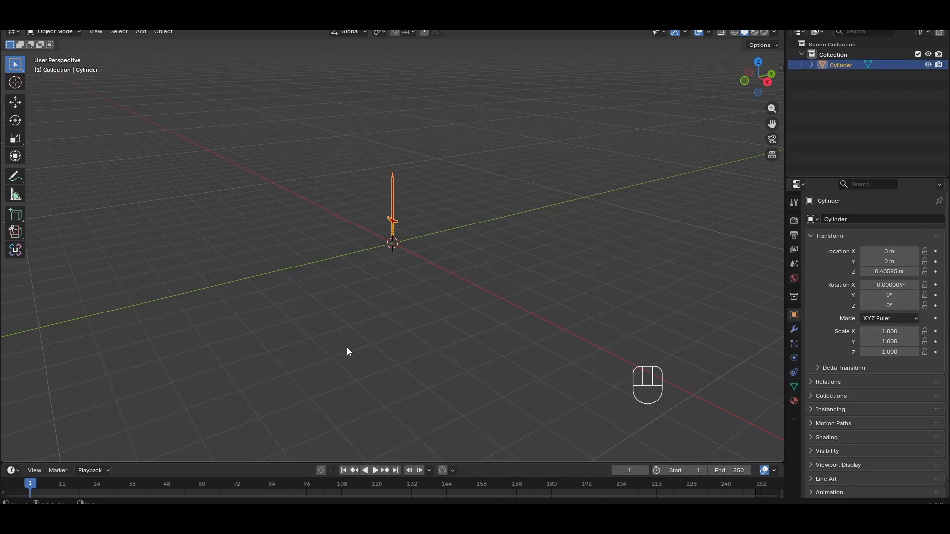
pyautogui.press('KP_1')
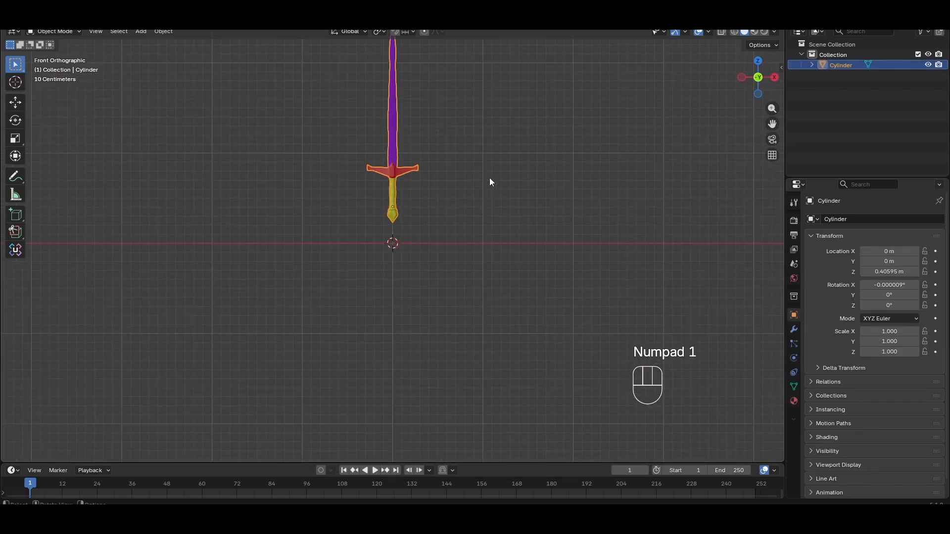
pyautogui.keyDown('shift'); pyautogui.moveTo(490, 182); pyautogui.dragTo(518, 231, button='middle'); pyautogui.keyUp('shift')
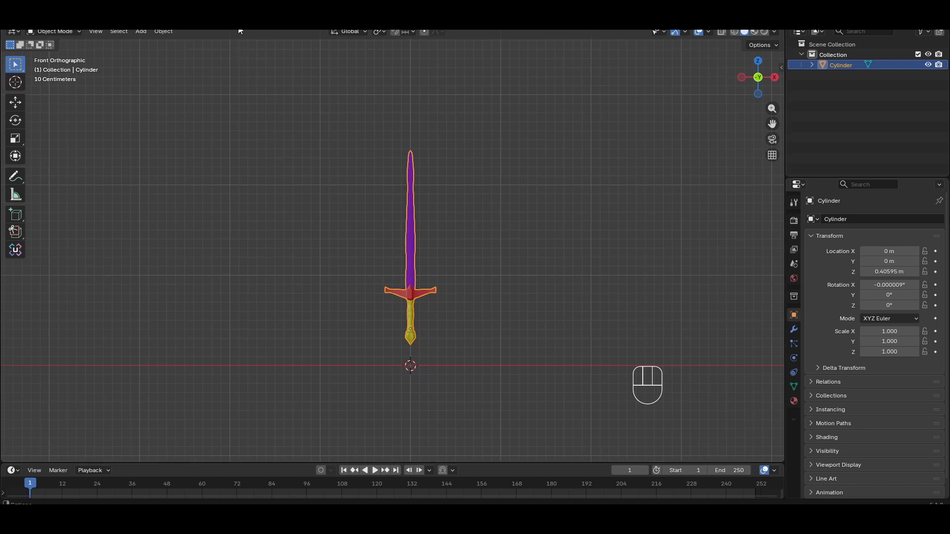
# - Switch to the Shading workspace and look through the sword's SwordBlade, SwordGard and SwordHandle materials, resizing the node editor
pyautogui.click(342, 24)
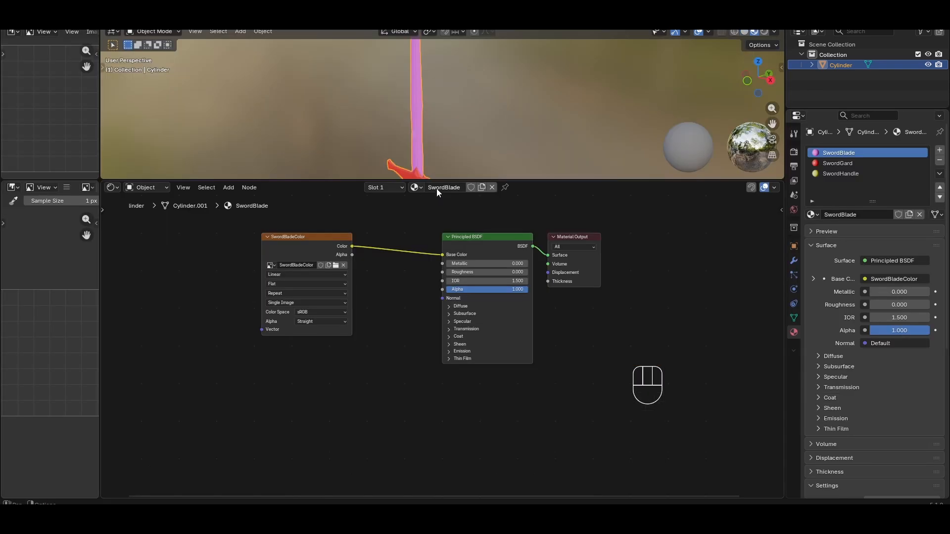
pyautogui.moveTo(436, 181); pyautogui.dragTo(437, 278)
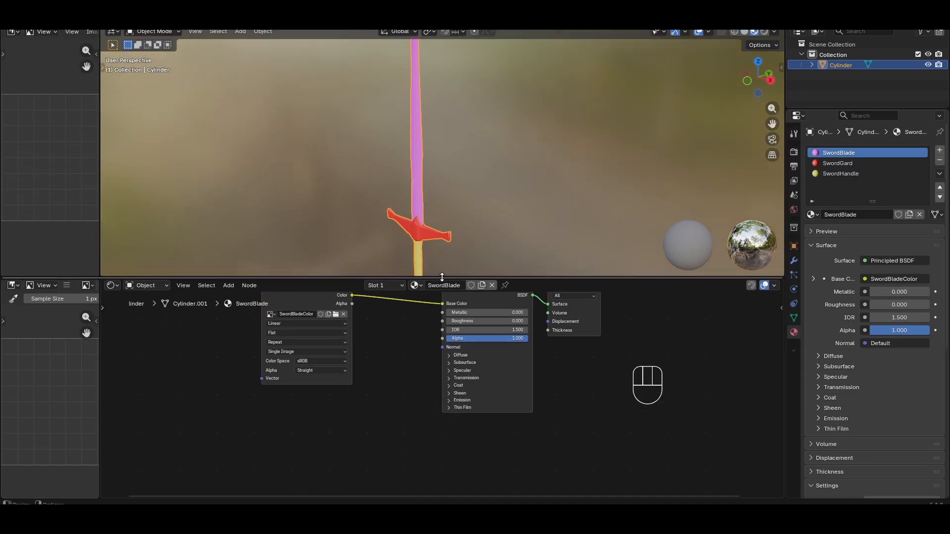
pyautogui.click(848, 163)
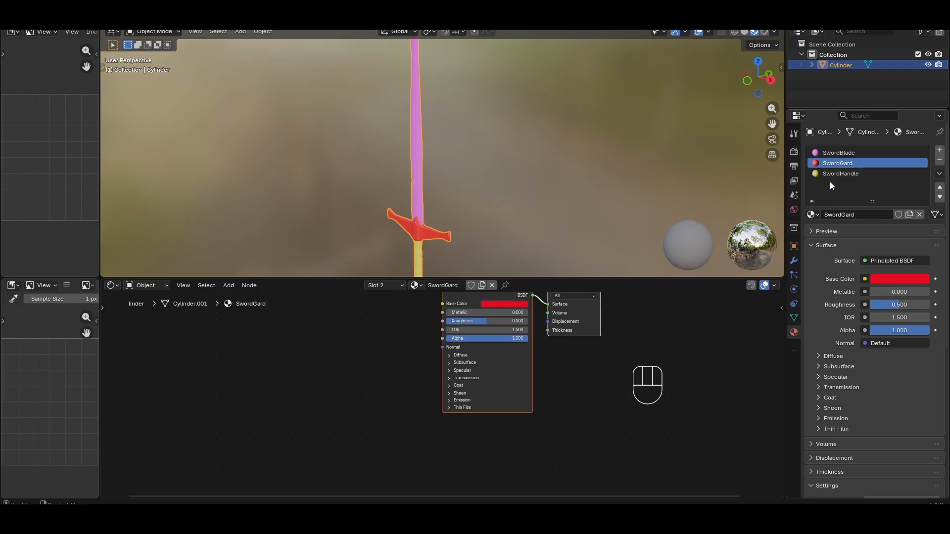
pyautogui.click(837, 174)
pyautogui.moveTo(656, 278); pyautogui.dragTo(656, 223)
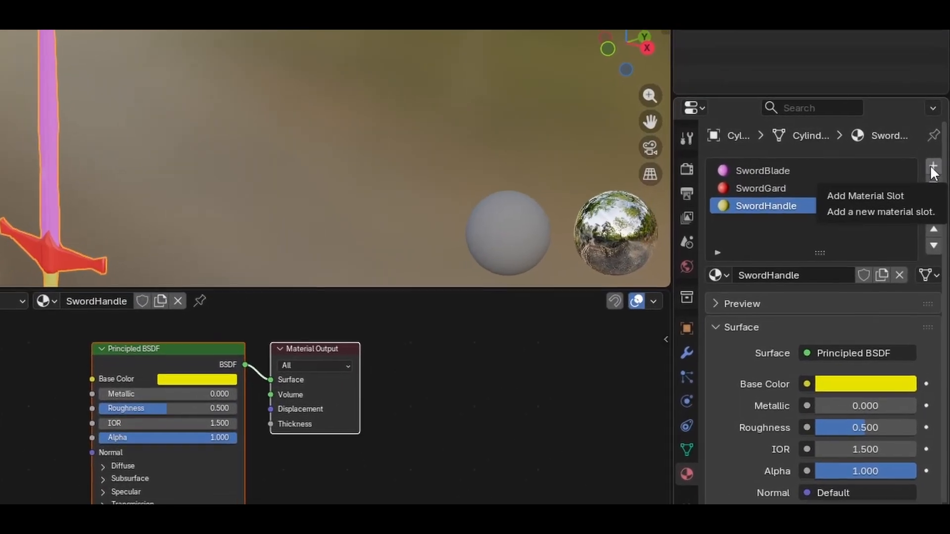
# - Add a fourth material slot to the sword with a new material named SwordFinal
pyautogui.click(932, 168)
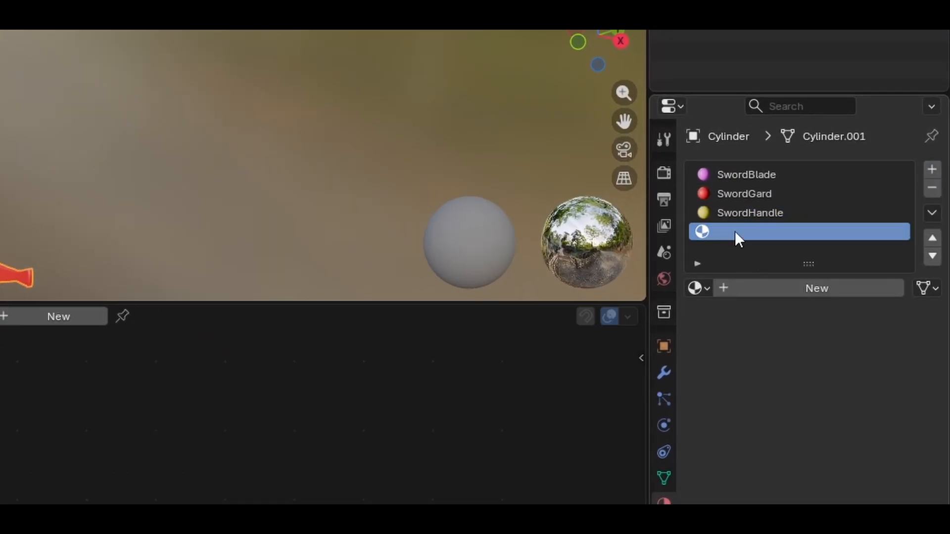
pyautogui.click(789, 278)
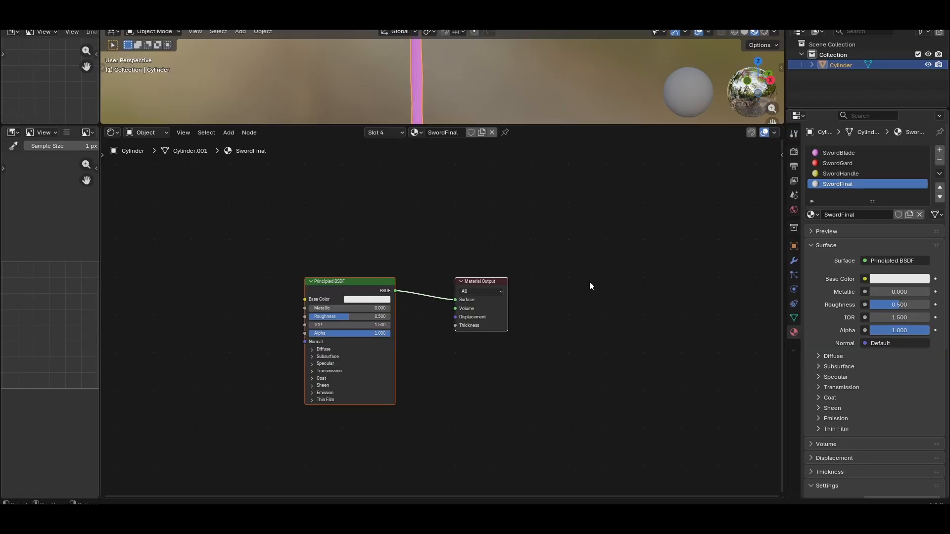
# - Add an Image Texture node to the SwordFinal material, placed beside the Material Output node
pyautogui.moveTo(590, 283); pyautogui.dragTo(465, 254, button='middle')
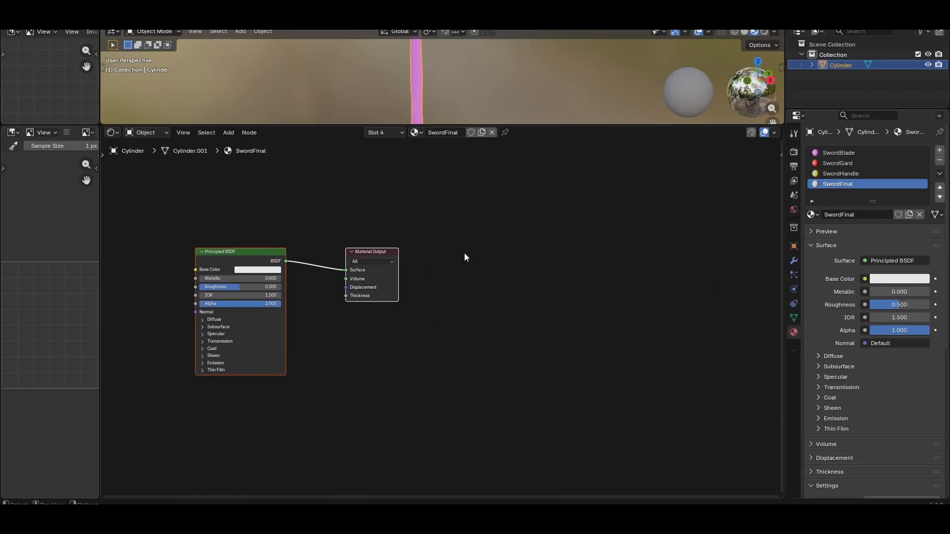
pyautogui.hotkey('shift', 'a')
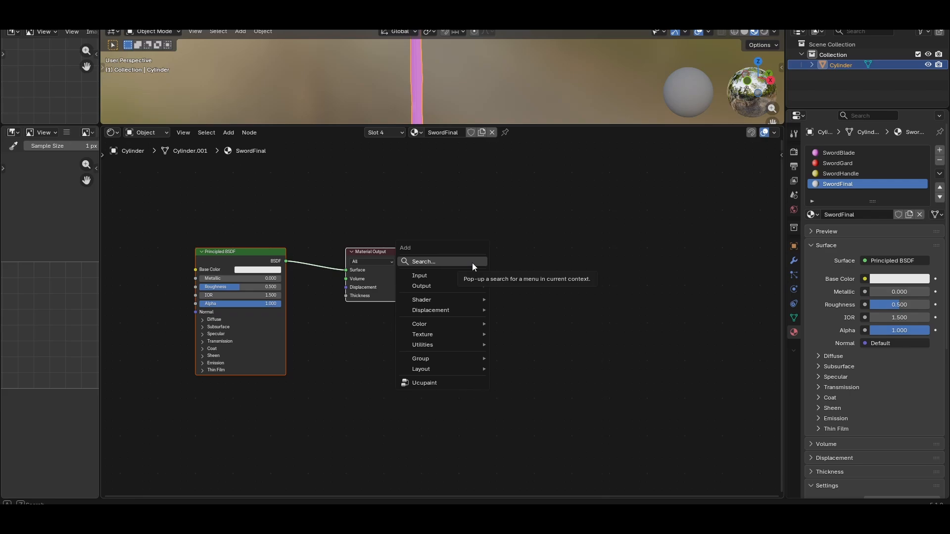
pyautogui.click(472, 263)
pyautogui.write('image')
pyautogui.press('Return')
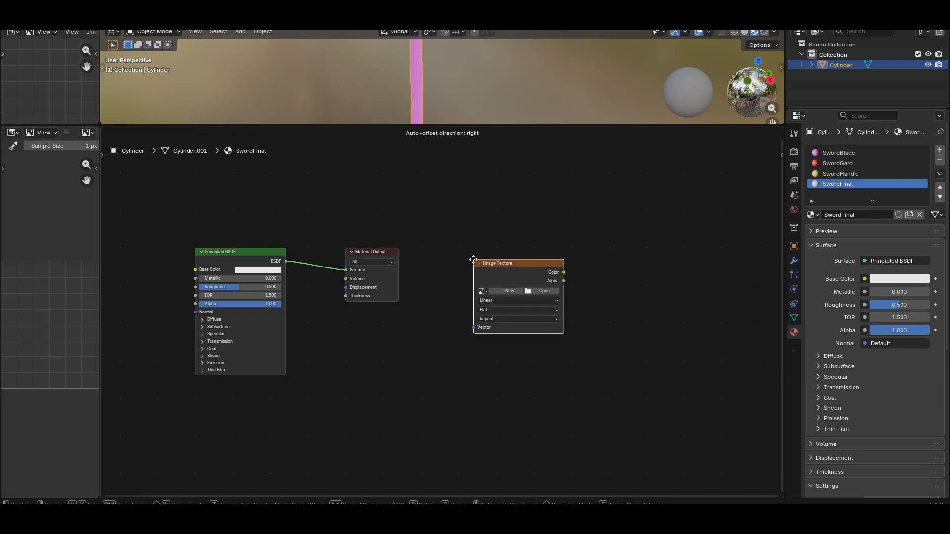
pyautogui.click(473, 260)
pyautogui.scroll(1, 585, 295)
pyautogui.moveTo(630, 292); pyautogui.dragTo(572, 297, button='middle')
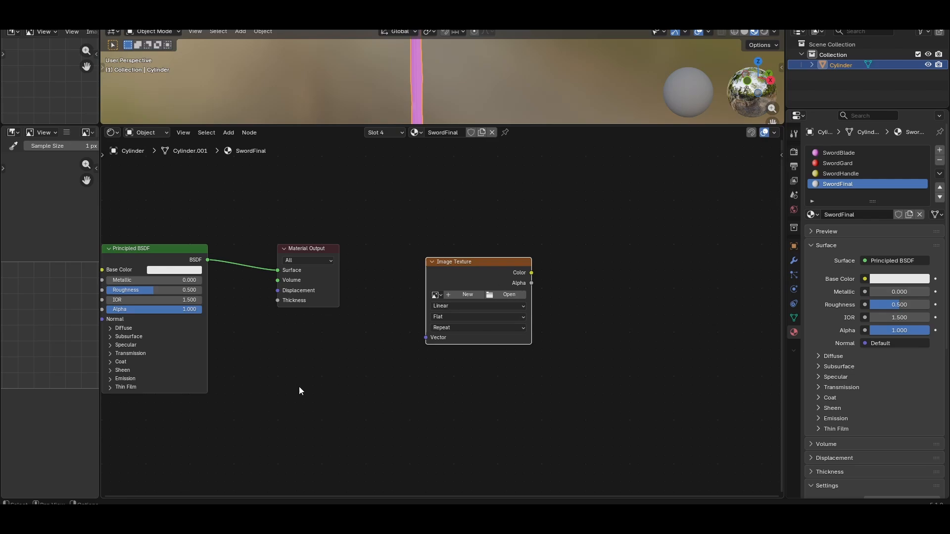
# - Make three copies of the empty Image Texture node and line all four up in a row
pyautogui.moveTo(612, 317); pyautogui.dragTo(553, 331, button='middle')
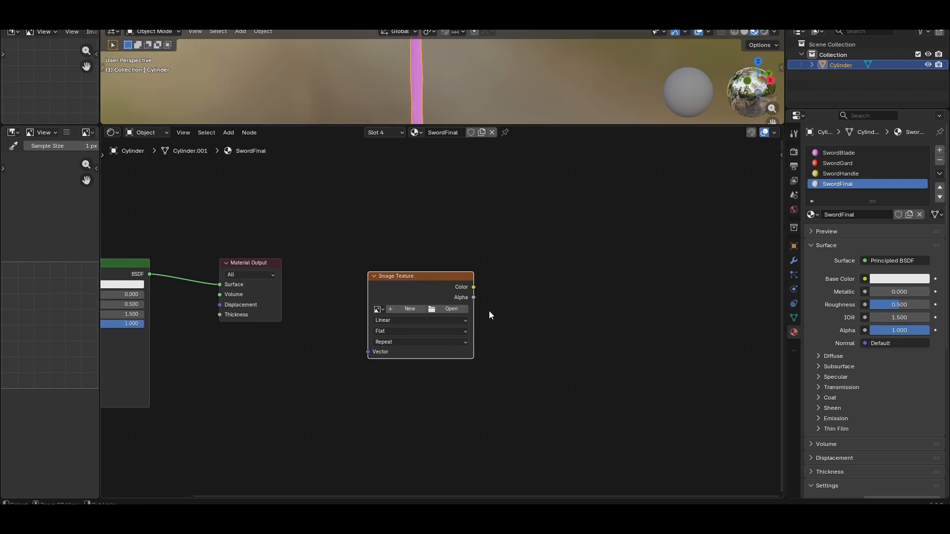
pyautogui.hotkey('ctrl', 'c')
pyautogui.hotkey('ctrl', 'v')
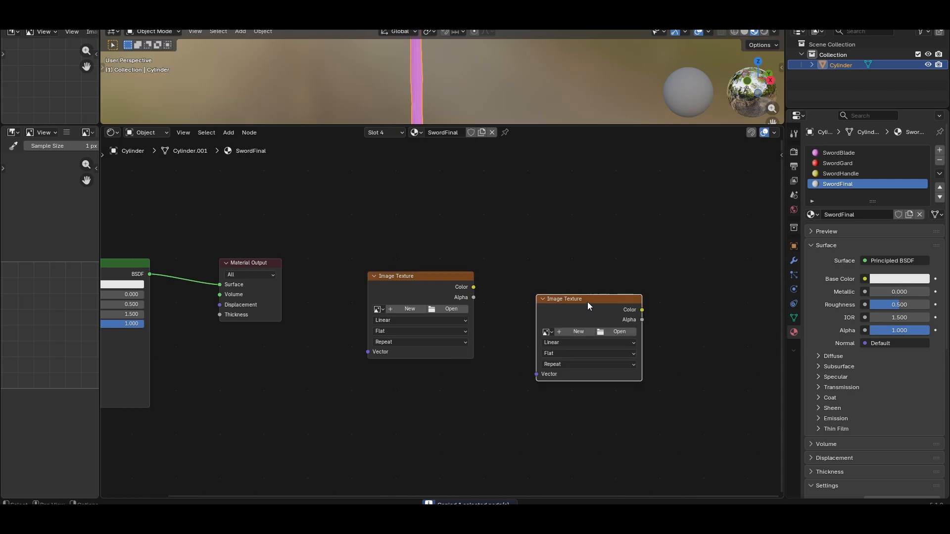
pyautogui.moveTo(587, 302); pyautogui.dragTo(582, 284)
pyautogui.moveTo(734, 318); pyautogui.dragTo(559, 301, button='middle')
pyautogui.hotkey('ctrl', 'v')
pyautogui.moveTo(557, 290); pyautogui.dragTo(544, 261)
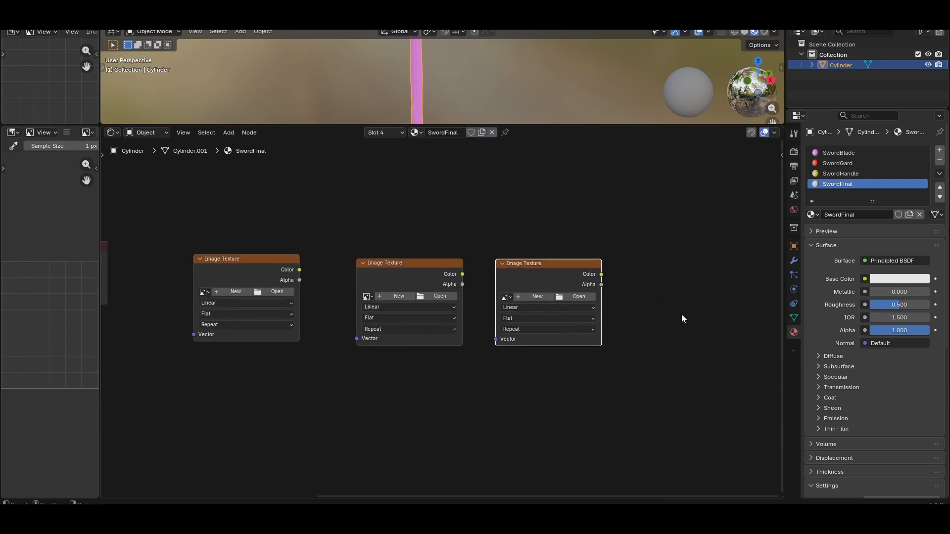
pyautogui.moveTo(682, 318); pyautogui.dragTo(612, 315, button='middle')
pyautogui.hotkey('ctrl', 'v')
pyautogui.moveTo(636, 283); pyautogui.dragTo(615, 258)
pyautogui.moveTo(596, 386); pyautogui.dragTo(644, 383, button='middle')
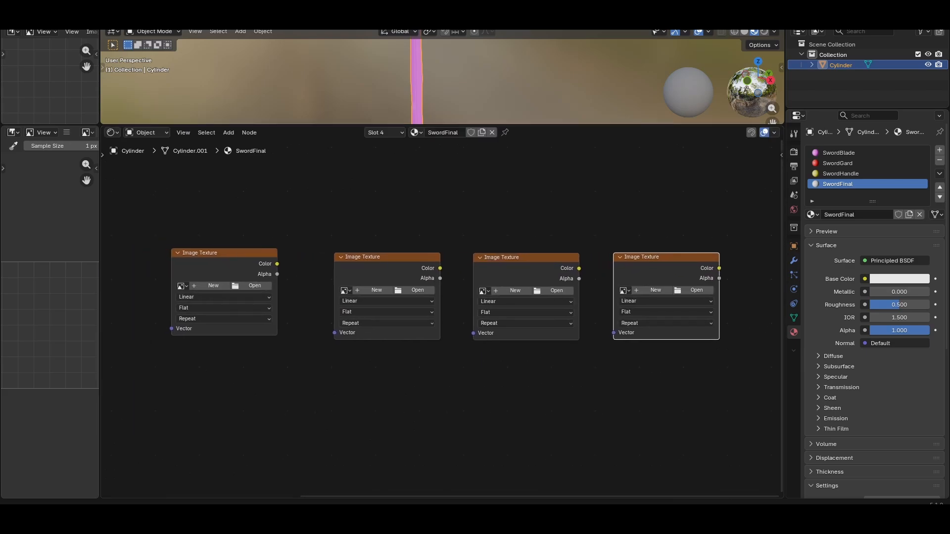
# - Examine the sword's texture maps in the Textures folder of SwordModel, then return to the shader nodes
pyautogui.click(125, 520)
pyautogui.doubleClick(326, 185)
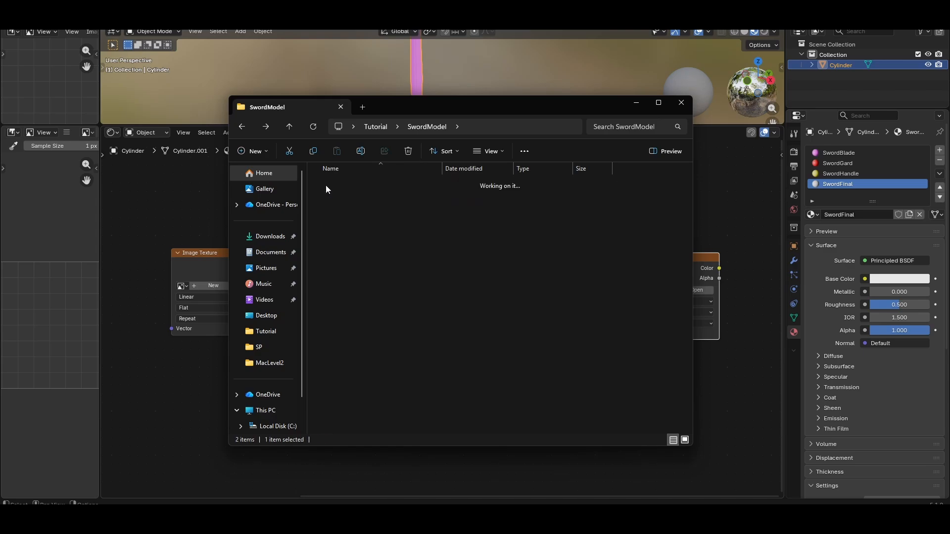
pyautogui.click(346, 192)
pyautogui.click(451, 195)
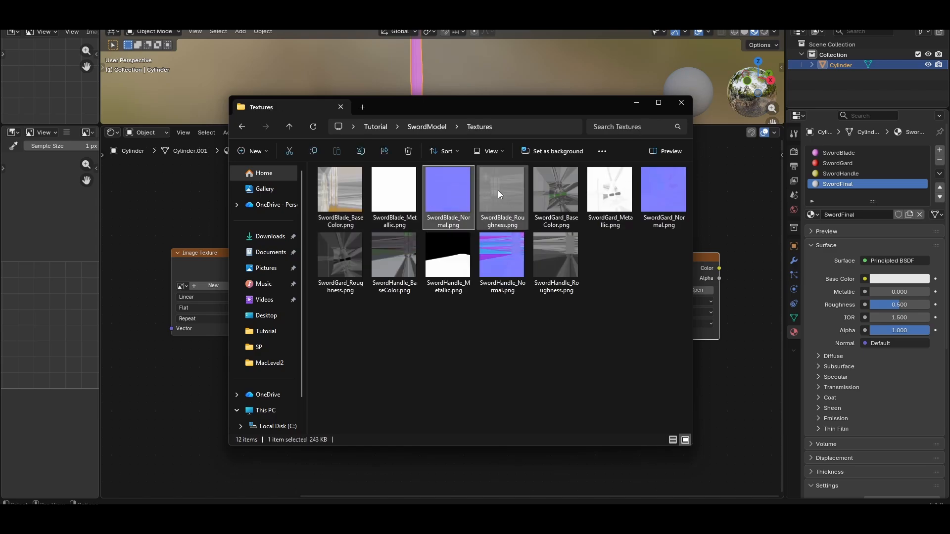
pyautogui.click(636, 103)
pyautogui.moveTo(375, 414); pyautogui.dragTo(487, 406, button='middle')
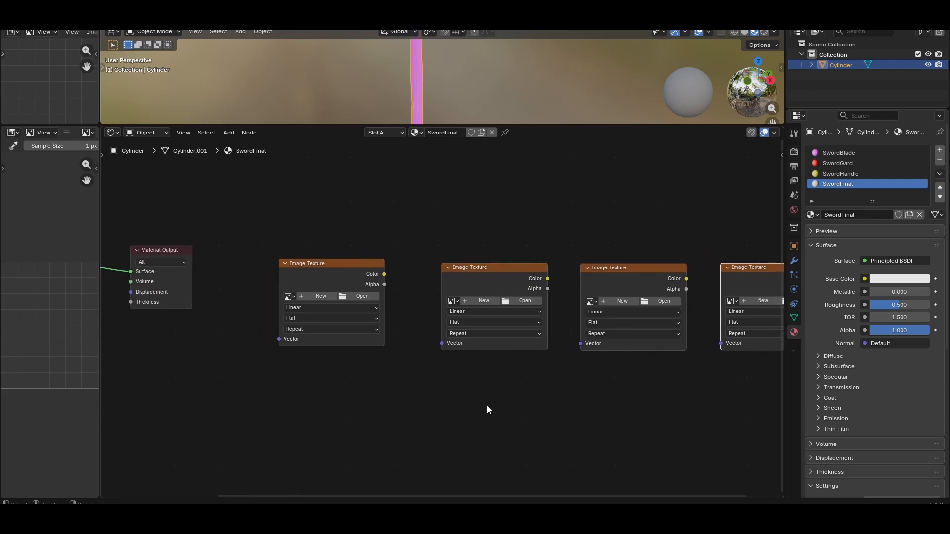
# - Create a new image named SwordColor in the first Image Texture node, keeping its color space as sRGB
pyautogui.click(331, 298)
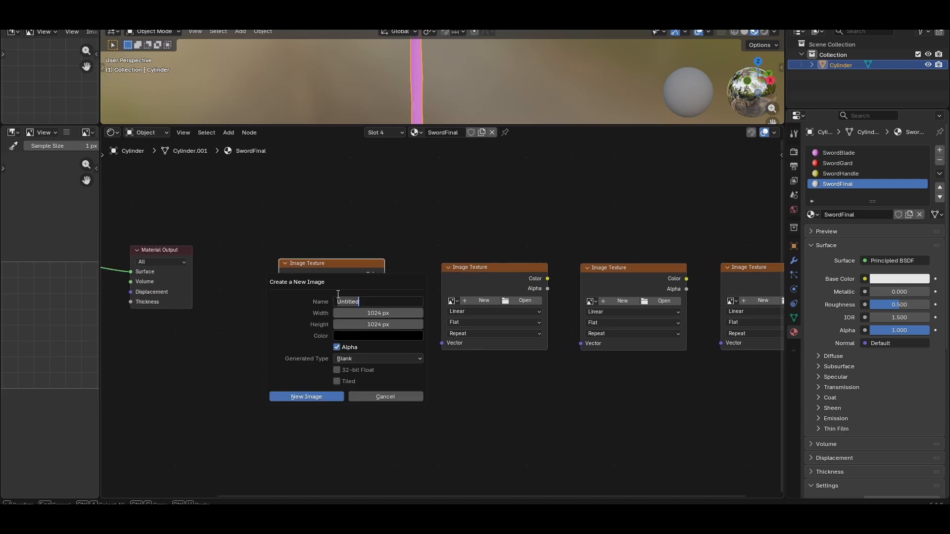
pyautogui.write('SwordClor')
pyautogui.press('BackSpace')
pyautogui.press('BackSpace')
pyautogui.press('BackSpace')
pyautogui.write('olor')
pyautogui.click(294, 397)
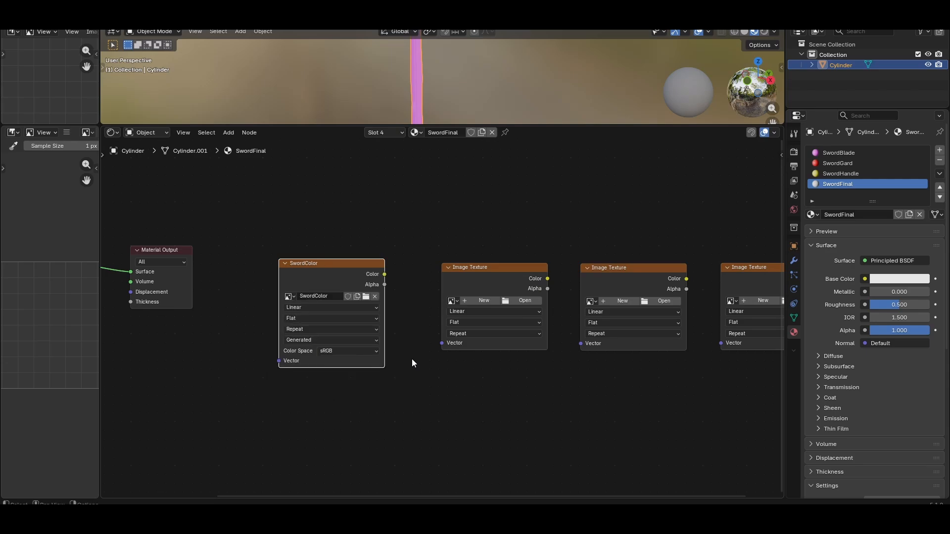
pyautogui.click(334, 349)
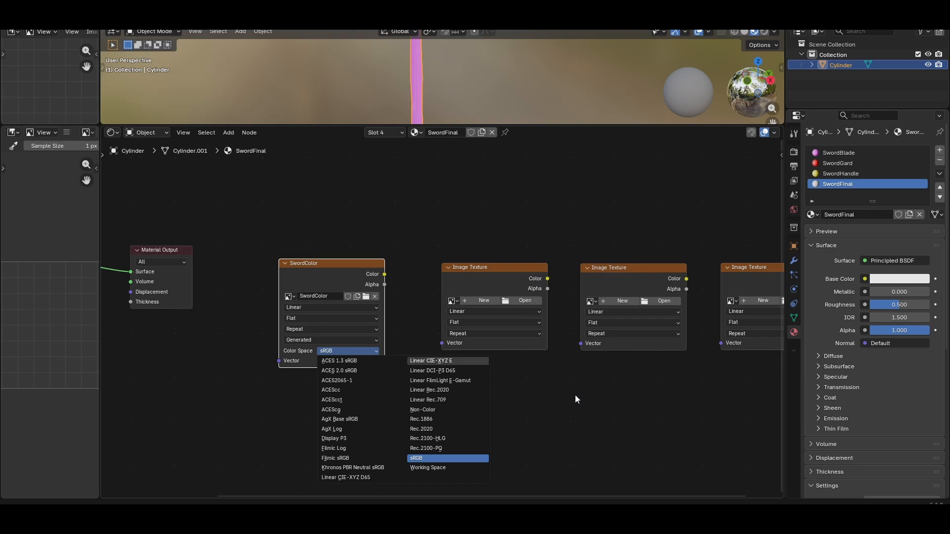
# - Create an image named SwordRuff without alpha in the second Image Texture node and set its color space to Non-Color
pyautogui.moveTo(575, 394); pyautogui.dragTo(478, 386, button='middle')
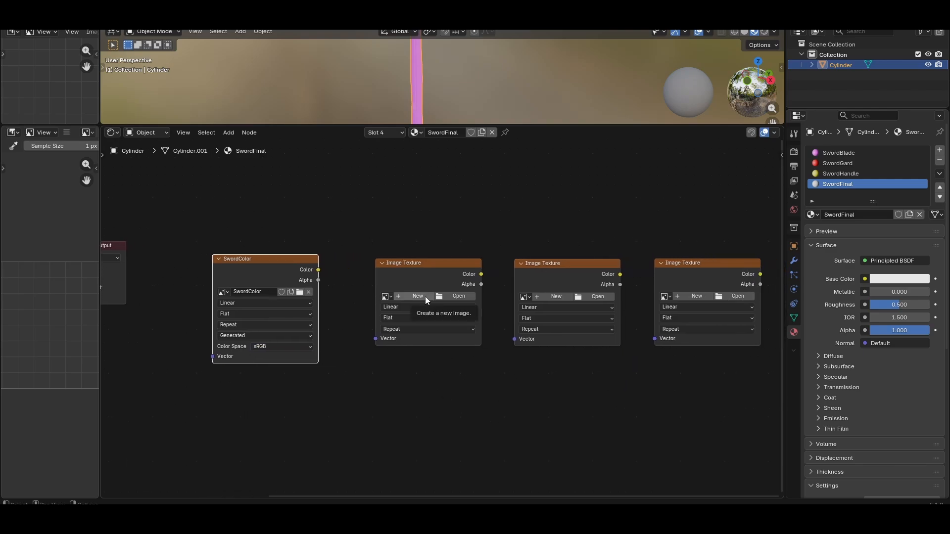
pyautogui.click(425, 296)
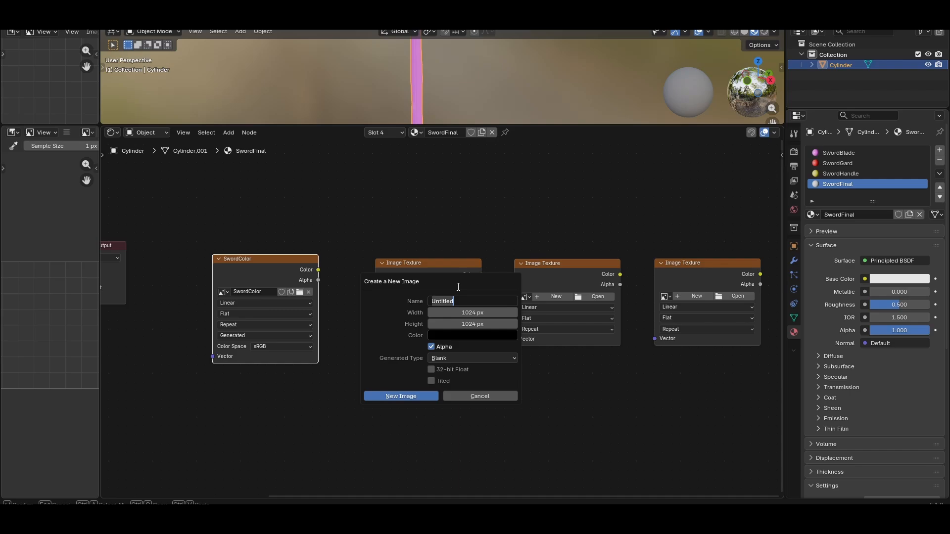
pyautogui.write('SwordRuff')
pyautogui.click(431, 347)
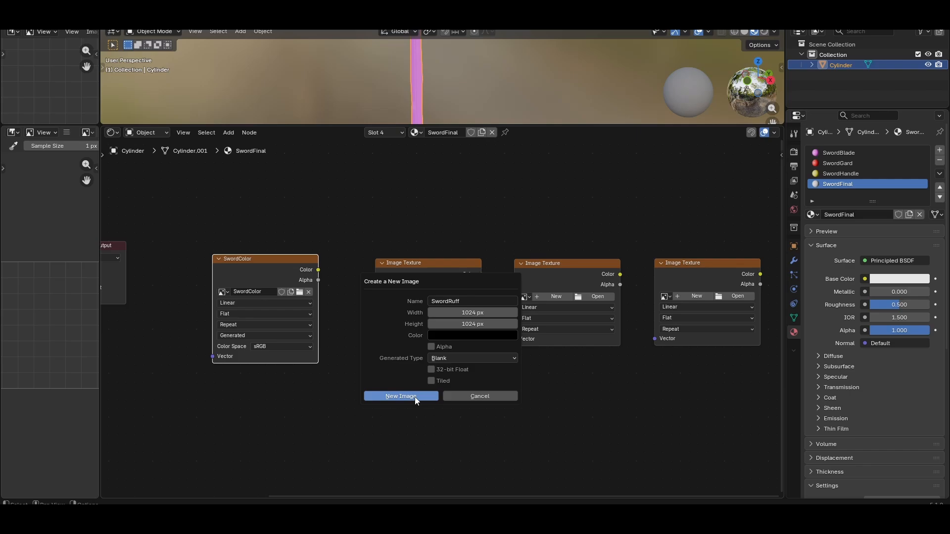
pyautogui.click(417, 397)
pyautogui.click(433, 352)
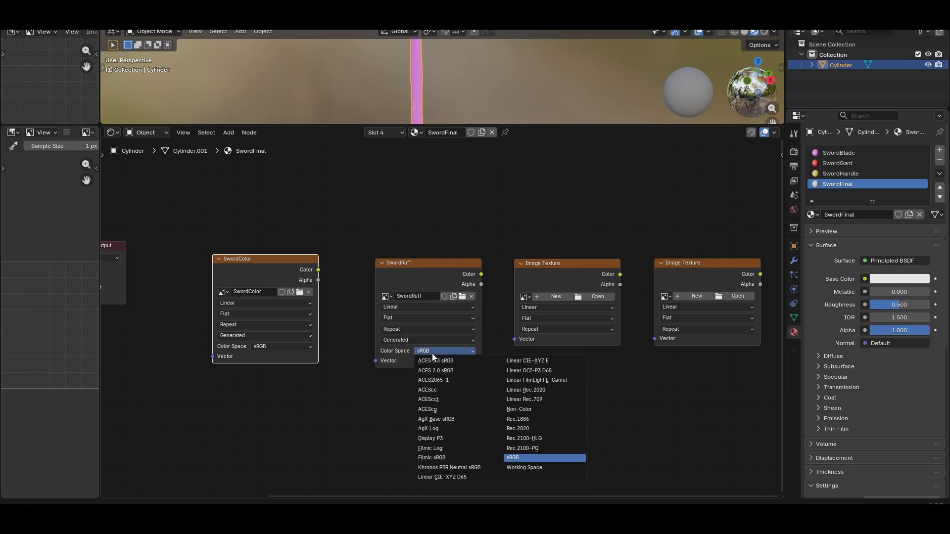
pyautogui.click(519, 409)
# - Create a new image named SwordMet in the third Image Texture node and set its color space to Non-Color
pyautogui.moveTo(556, 299); pyautogui.dragTo(508, 282, button='middle')
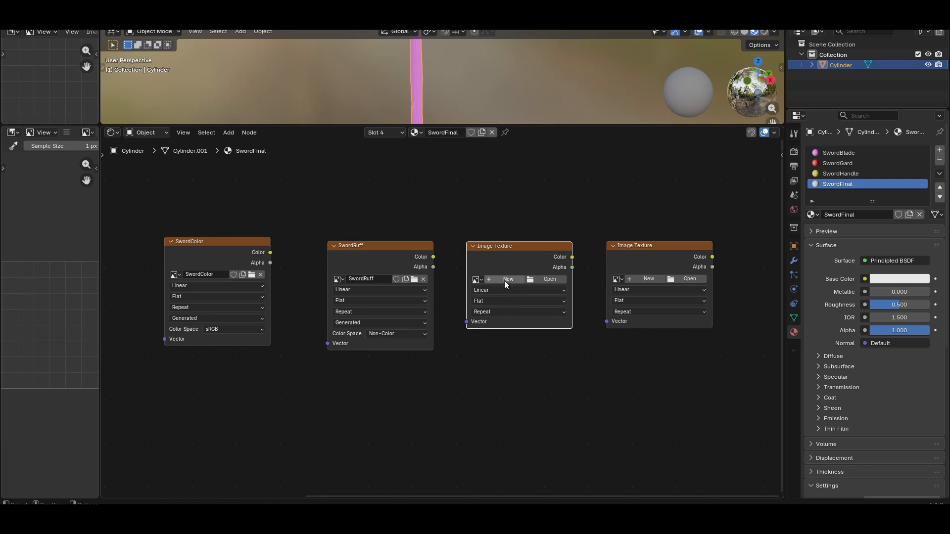
pyautogui.click(506, 281)
pyautogui.write('SwordMet')
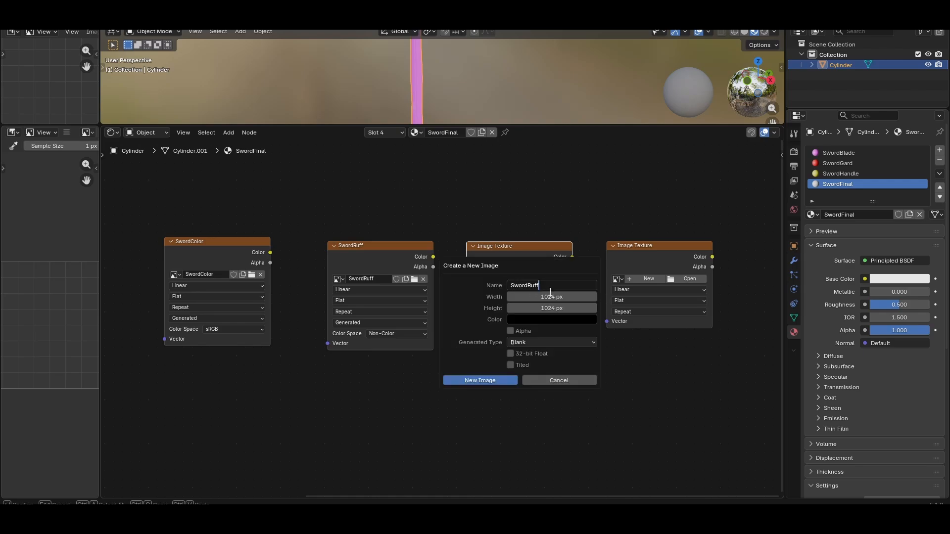
pyautogui.click(486, 381)
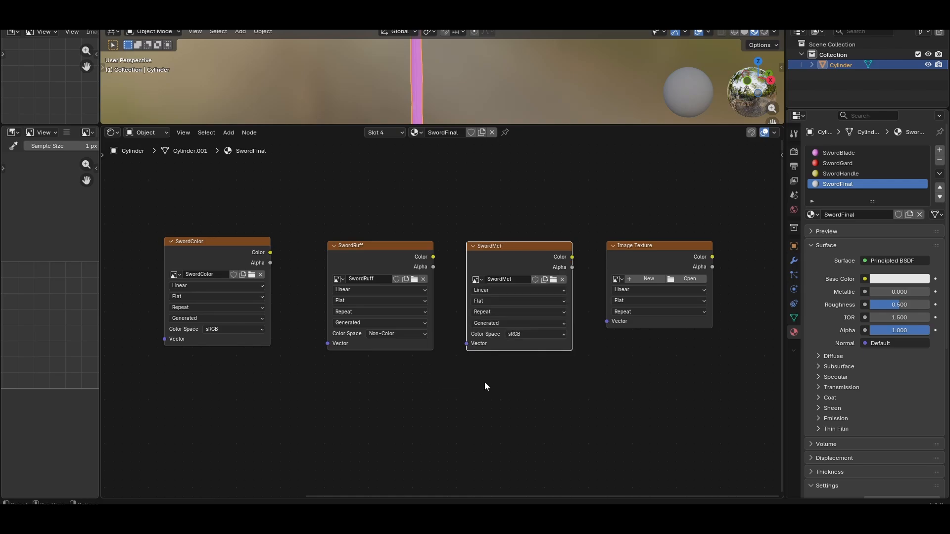
pyautogui.click(518, 334)
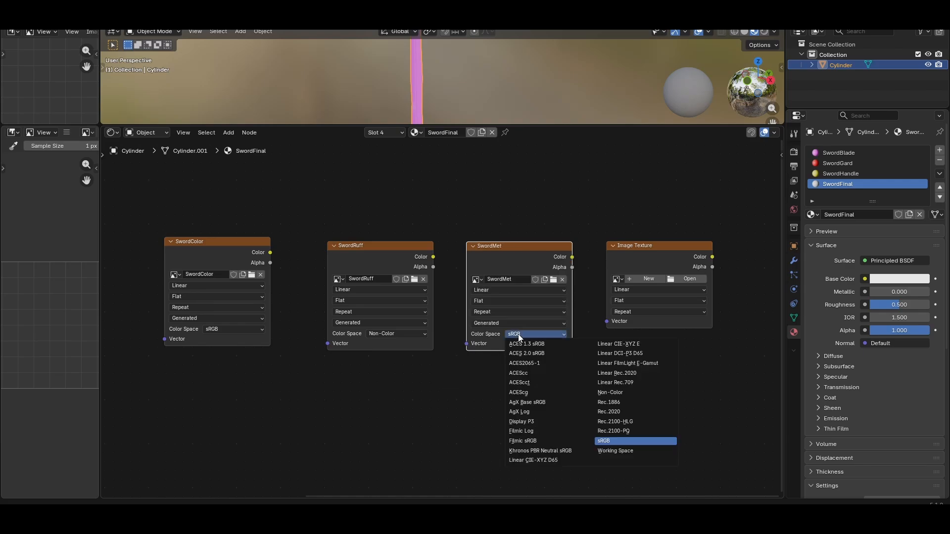
pyautogui.click(615, 393)
# - Create a new image named SwordNormalMap in the fourth Image Texture node and set its color space to Non-Color
pyautogui.moveTo(682, 371); pyautogui.dragTo(595, 369, button='middle')
pyautogui.click(564, 252)
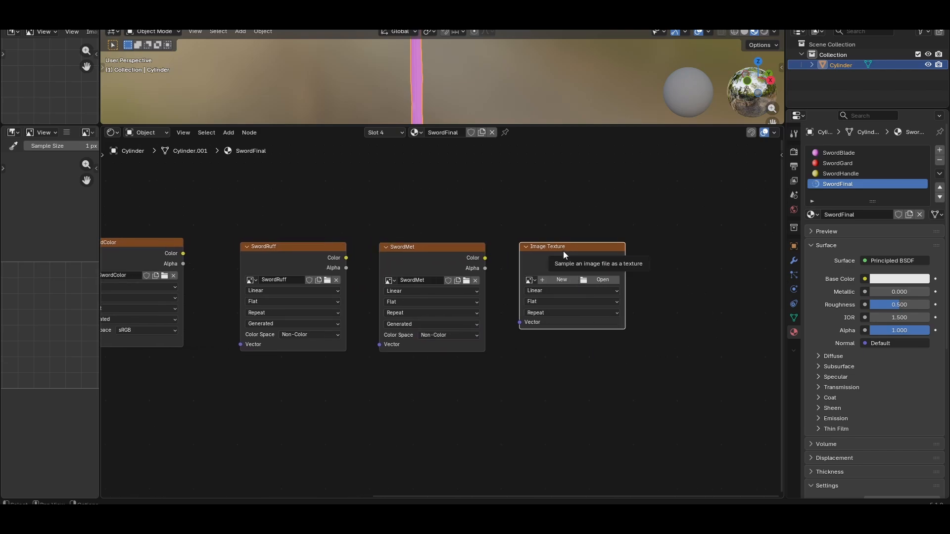
pyautogui.click(557, 280)
pyautogui.write('SwordNo')
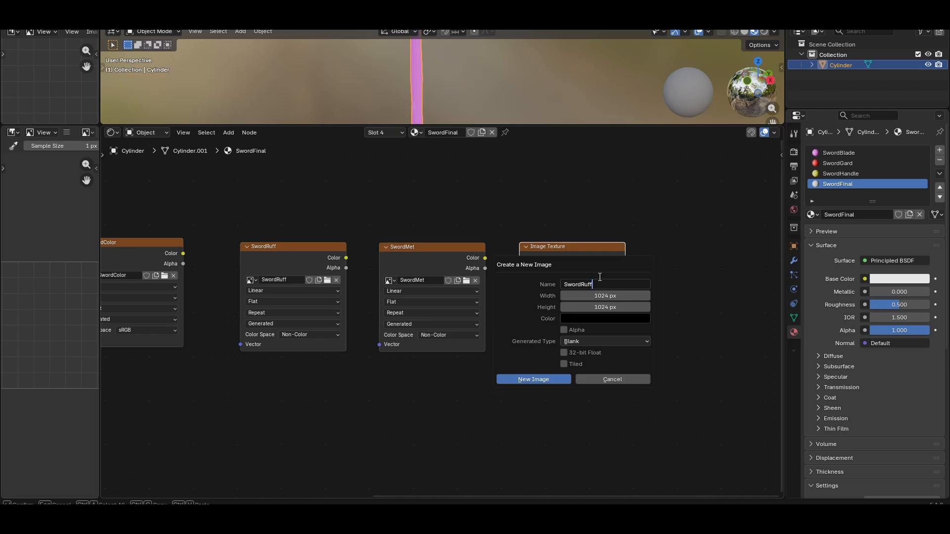
pyautogui.write('rmalMap')
pyautogui.click(535, 380)
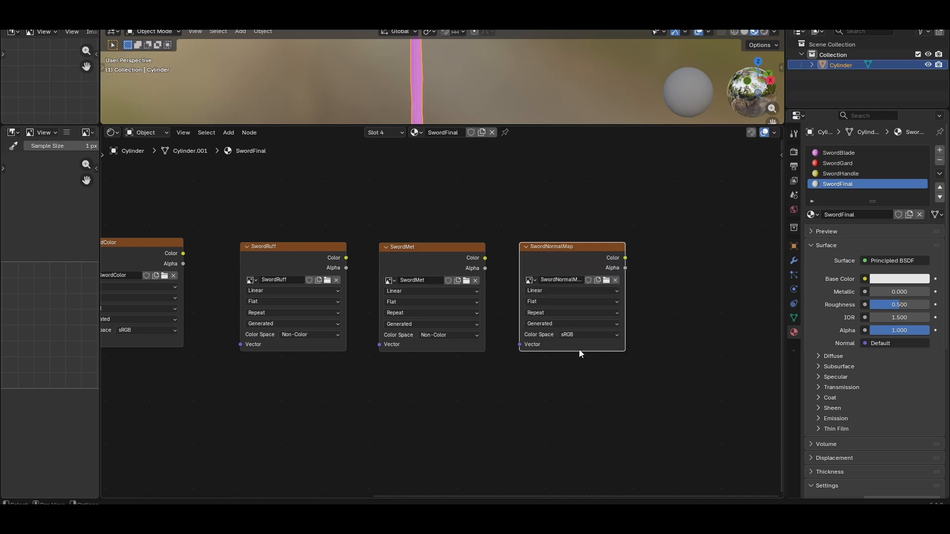
pyautogui.click(576, 336)
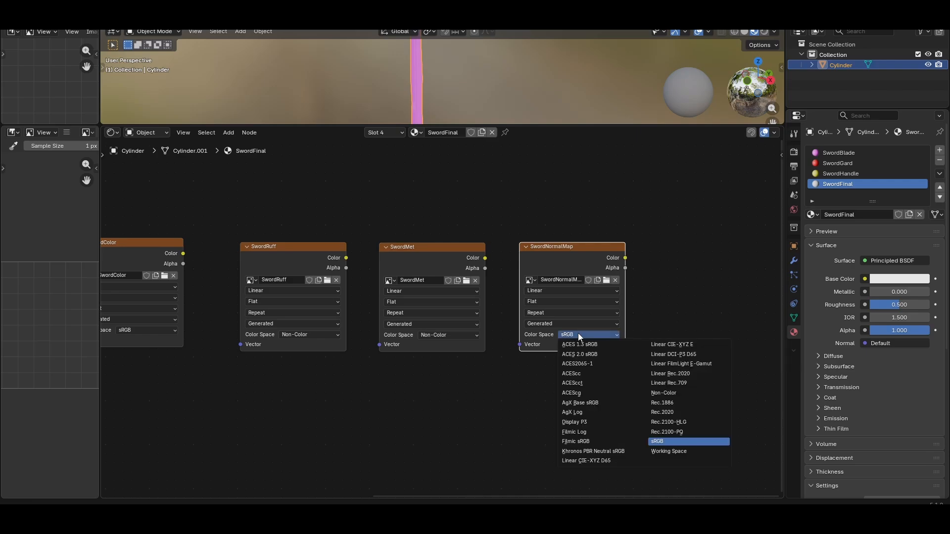
pyautogui.click(672, 391)
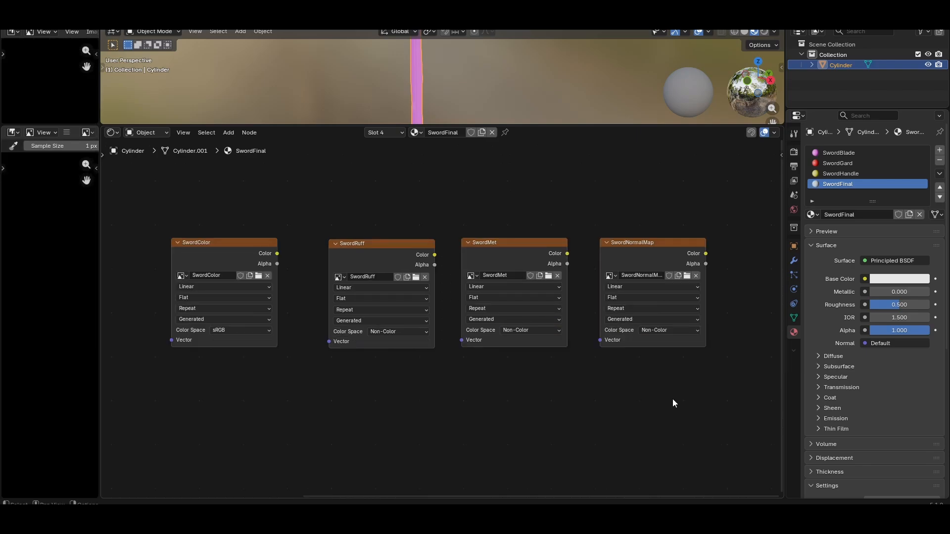
# - Copy all four image nodes from the SwordFinal material and paste them into the SwordHandle material
pyautogui.moveTo(747, 423); pyautogui.dragTo(155, 204)
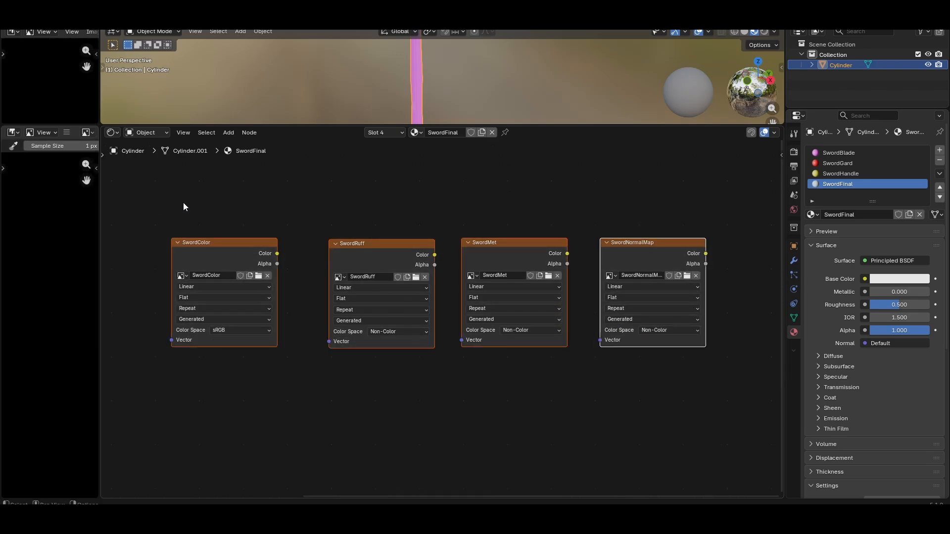
pyautogui.hotkey('ctrl', 'c')
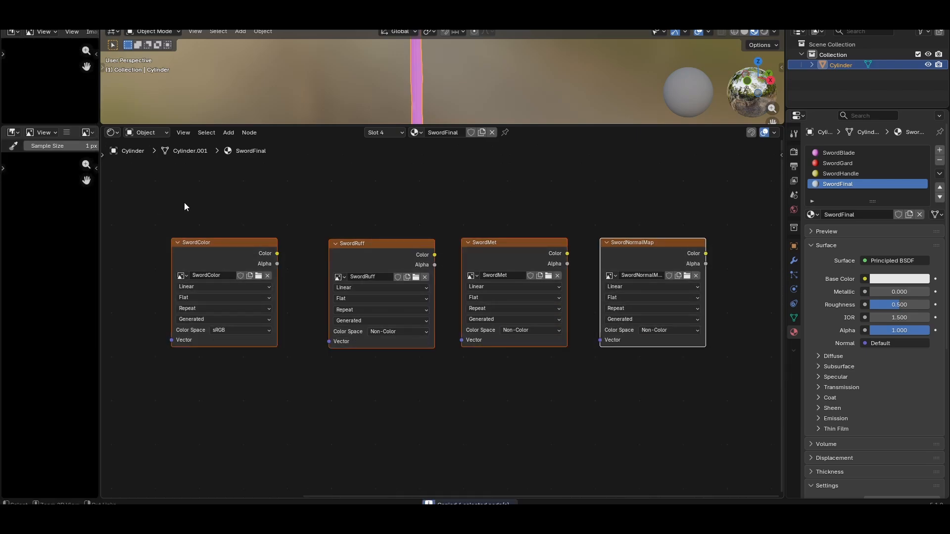
pyautogui.click(862, 174)
pyautogui.moveTo(723, 298); pyautogui.dragTo(312, 312, button='middle')
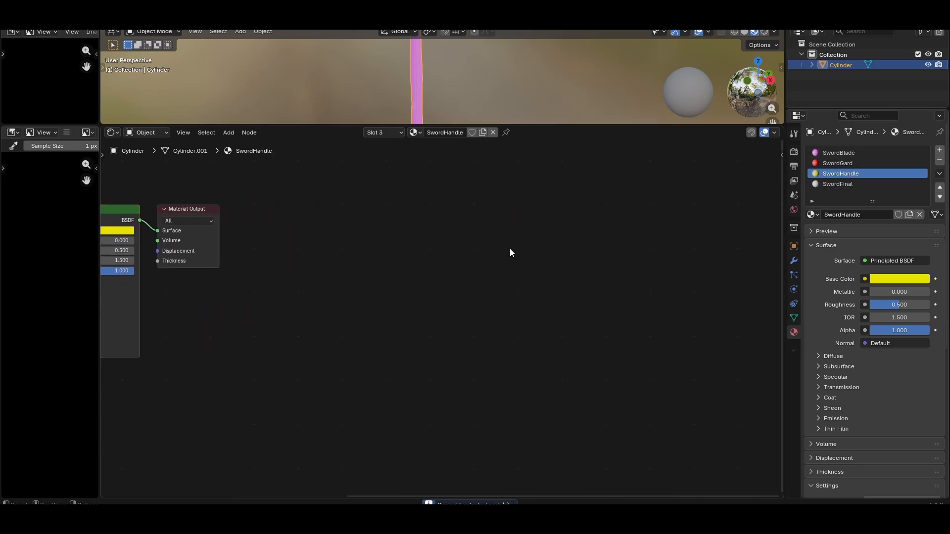
pyautogui.hotkey('ctrl', 'v')
pyautogui.scroll(-2, 510, 354)
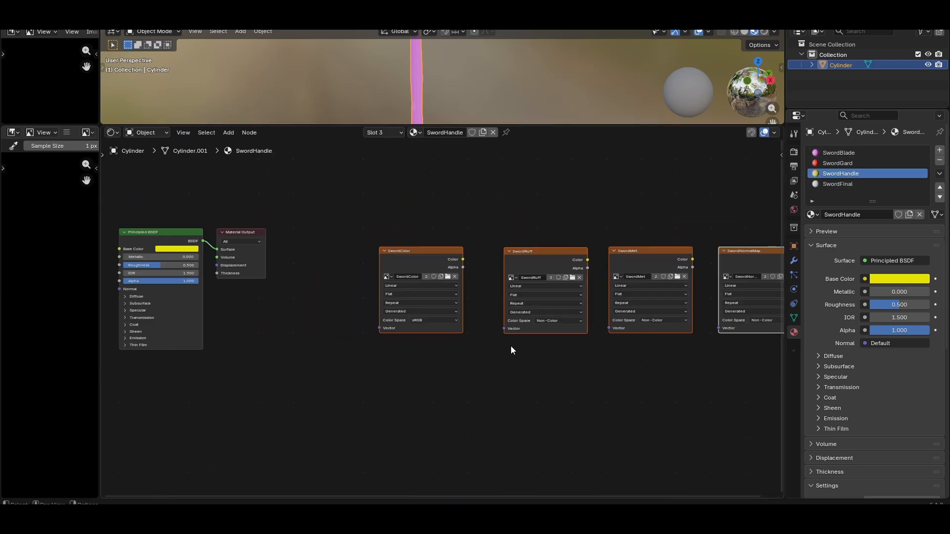
# - Paste the four copied image nodes into the SwordGard material and place them beside the Material Output
pyautogui.click(877, 163)
pyautogui.moveTo(660, 277); pyautogui.dragTo(376, 312, button='middle')
pyautogui.hotkey('ctrl', 'v')
pyautogui.moveTo(583, 257); pyautogui.dragTo(604, 238)
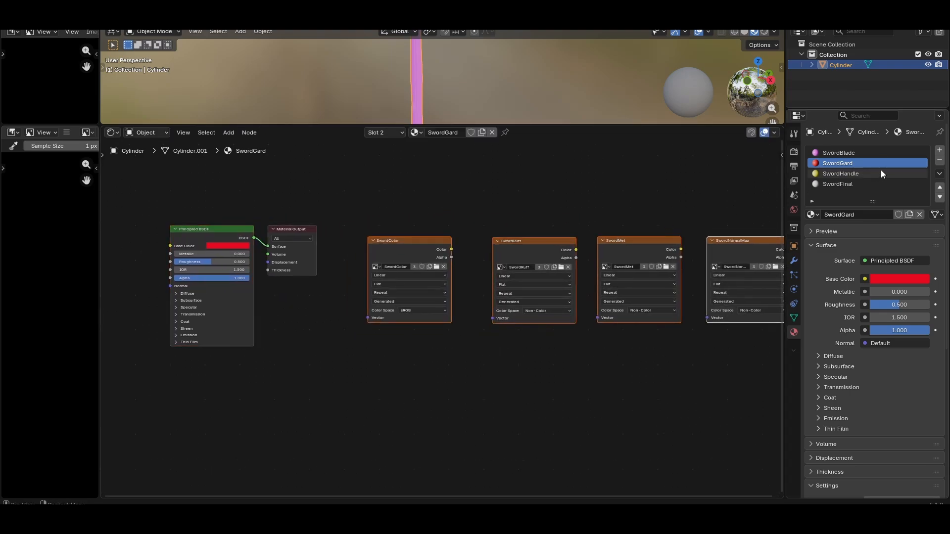
# - Paste the four copied image nodes into the SwordBlade material, clear of its existing nodes
pyautogui.click(841, 153)
pyautogui.moveTo(629, 284); pyautogui.dragTo(321, 284, button='middle')
pyautogui.hotkey('ctrl', 'v')
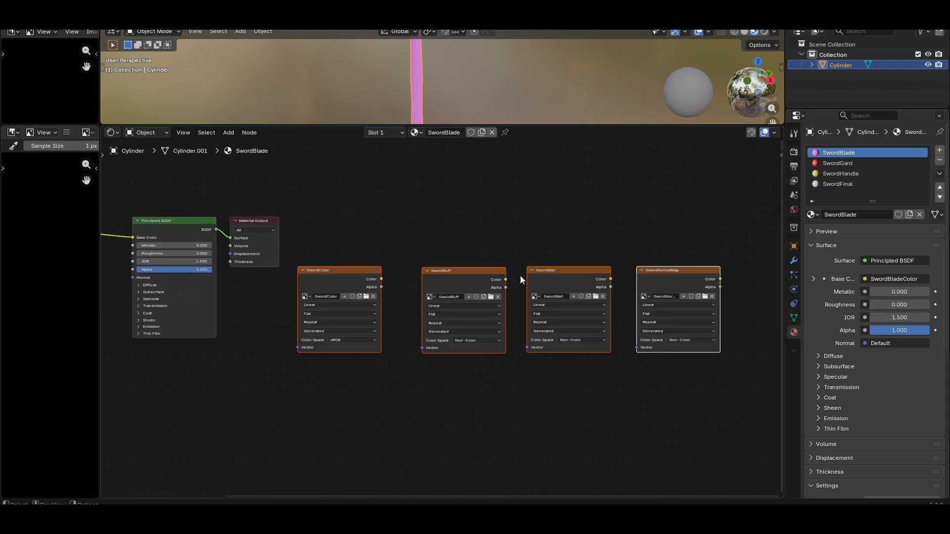
pyautogui.moveTo(550, 268); pyautogui.dragTo(586, 228)
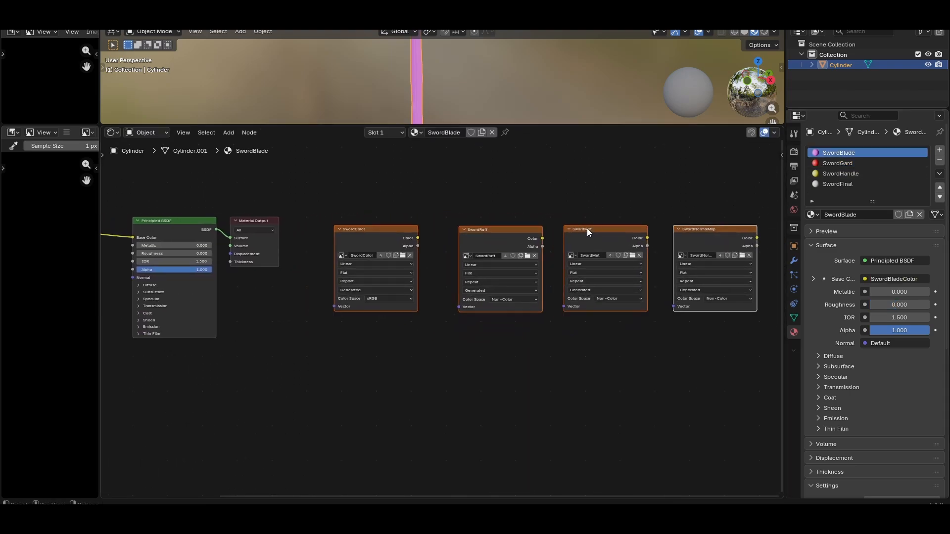
# - Delete the SwordBladeColor texture node that feeds the Base Color of the SwordBlade material
pyautogui.click(355, 399)
pyautogui.moveTo(258, 387); pyautogui.dragTo(534, 402, button='middle')
pyautogui.click(283, 240)
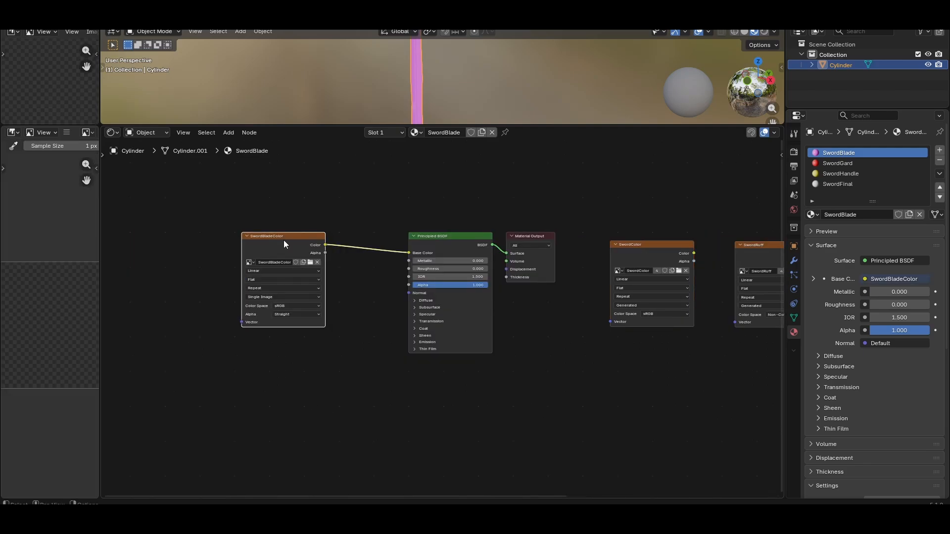
pyautogui.press('x')
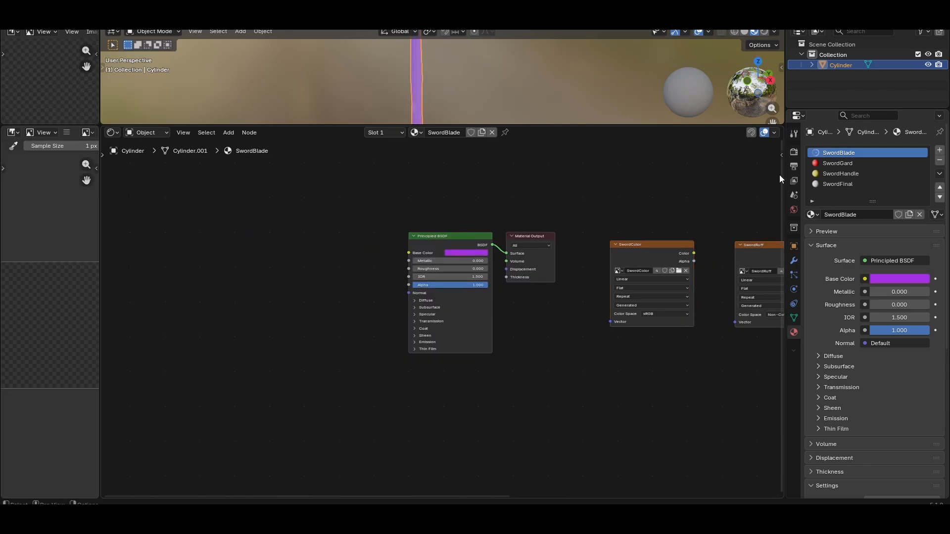
# - Add a Principled texture setup to SwordBlade's Principled BSDF using the SwordBlade BaseColor, Metallic, Normal and Roughness maps from the Textures folder
pyautogui.moveTo(425, 283); pyautogui.dragTo(441, 272, button='middle')
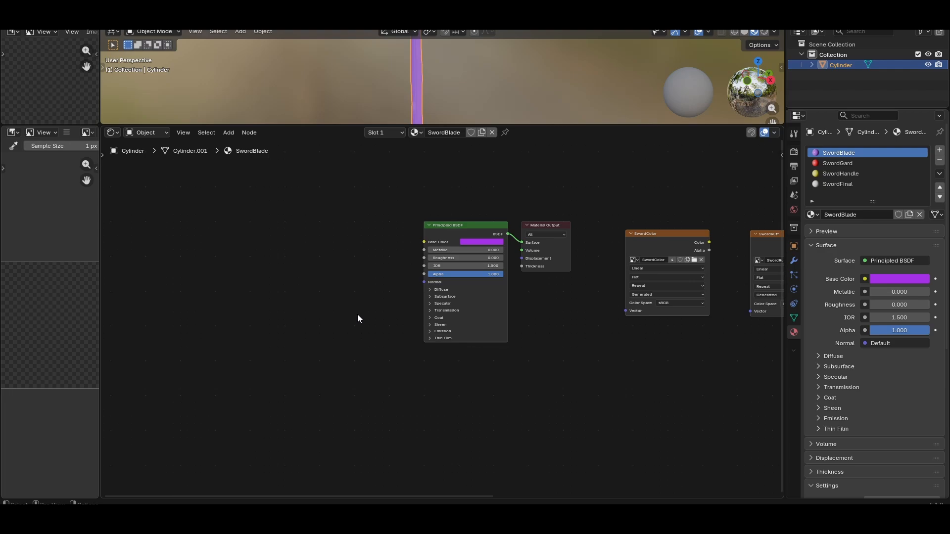
pyautogui.click(470, 240)
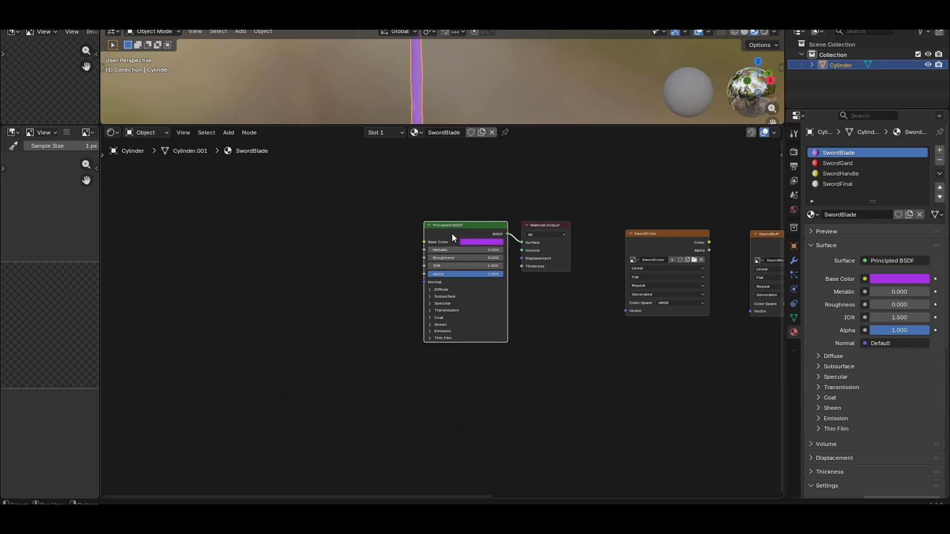
pyautogui.hotkey('ctrl', 'shift', 't')
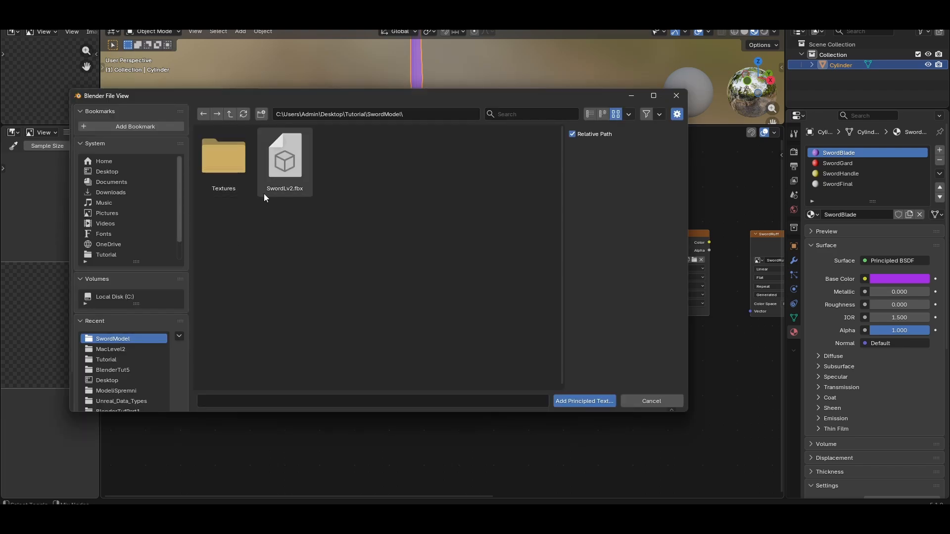
pyautogui.doubleClick(238, 165)
pyautogui.click(230, 165)
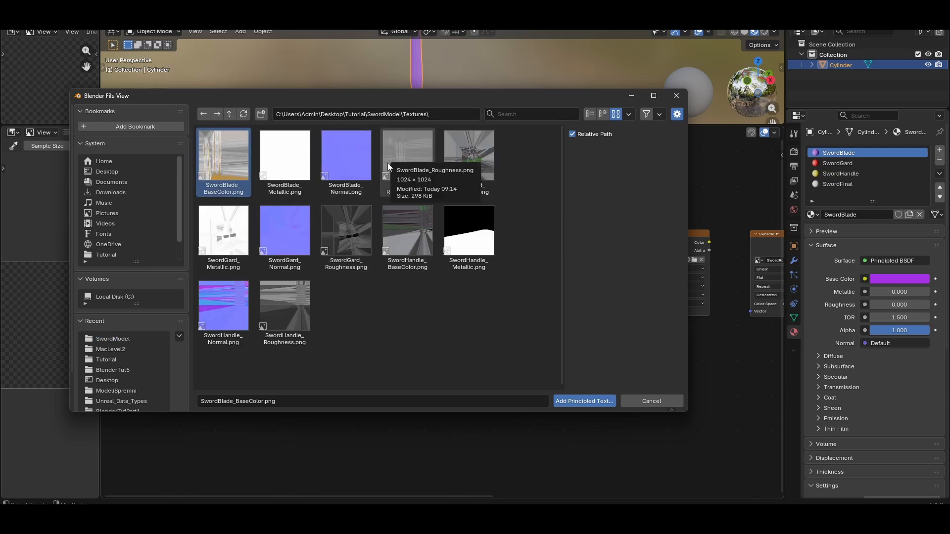
pyautogui.keyDown('shift'); pyautogui.click(412, 156); pyautogui.keyUp('shift')
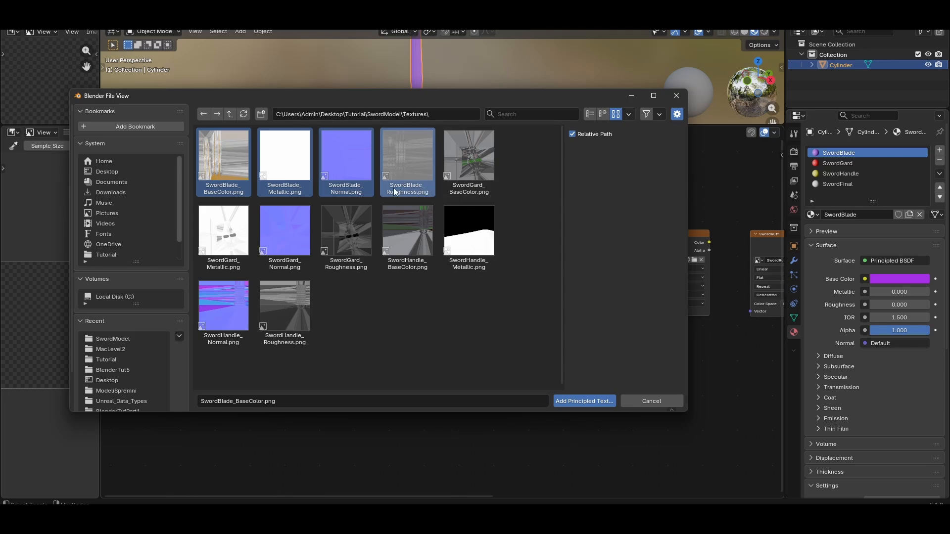
pyautogui.click(584, 401)
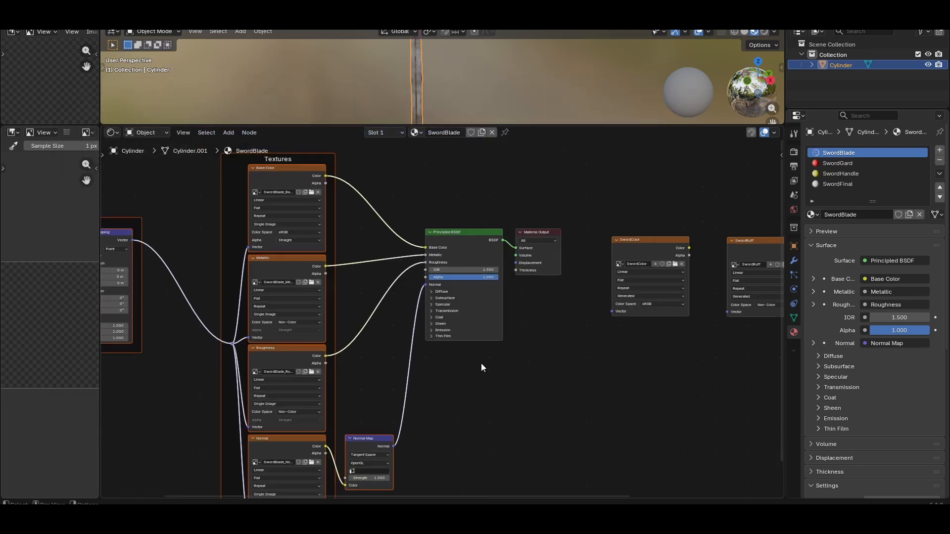
pyautogui.moveTo(533, 124); pyautogui.dragTo(527, 158)
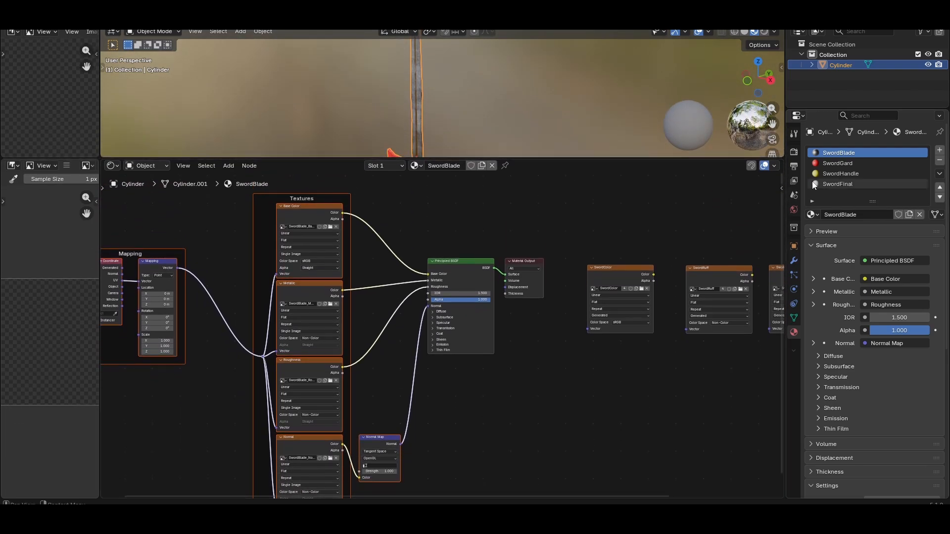
# - Add a Principled texture setup to the SwordGard material using the SwordGard BaseColor, Metallic, Normal and Roughness maps
pyautogui.click(838, 163)
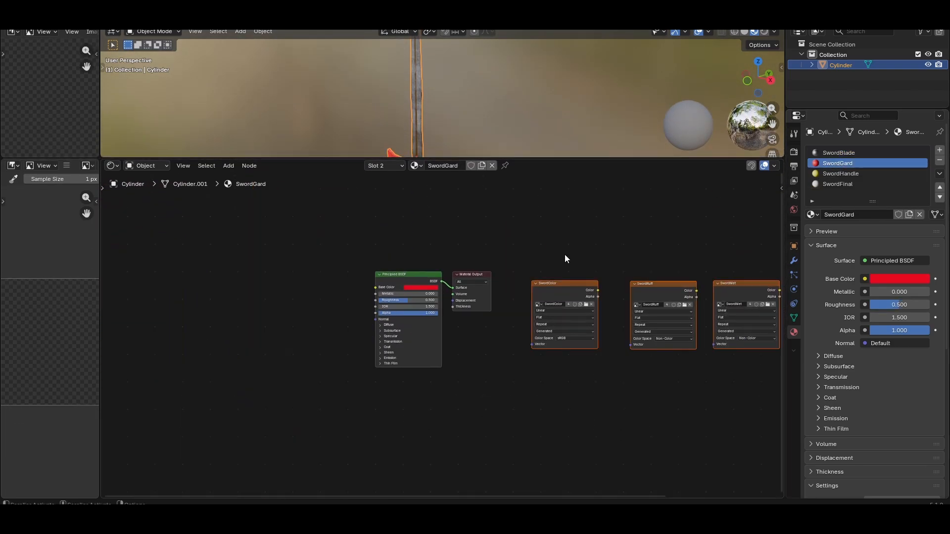
pyautogui.click(402, 284)
pyautogui.hotkey('ctrl', 'shift', 't')
pyautogui.click(469, 157)
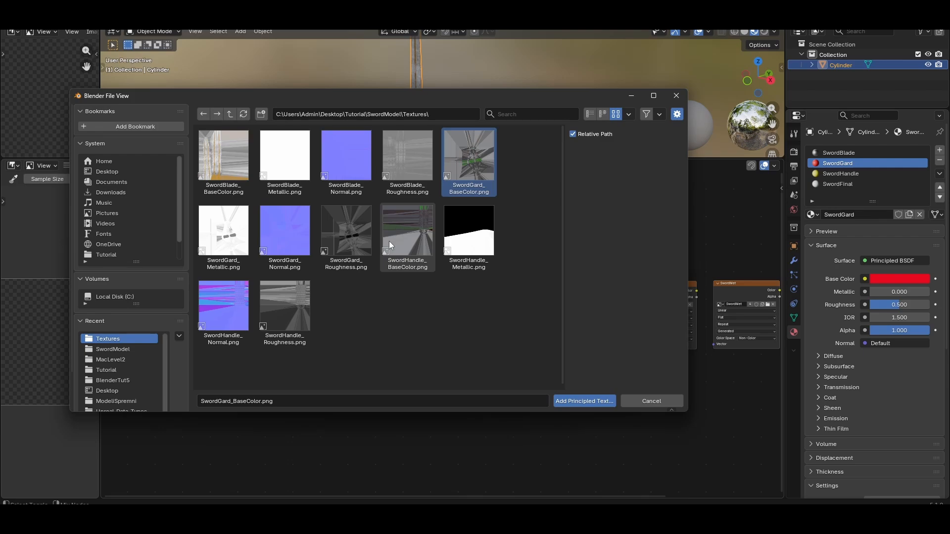
pyautogui.keyDown('shift'); pyautogui.click(358, 237); pyautogui.keyUp('shift')
pyautogui.click(586, 403)
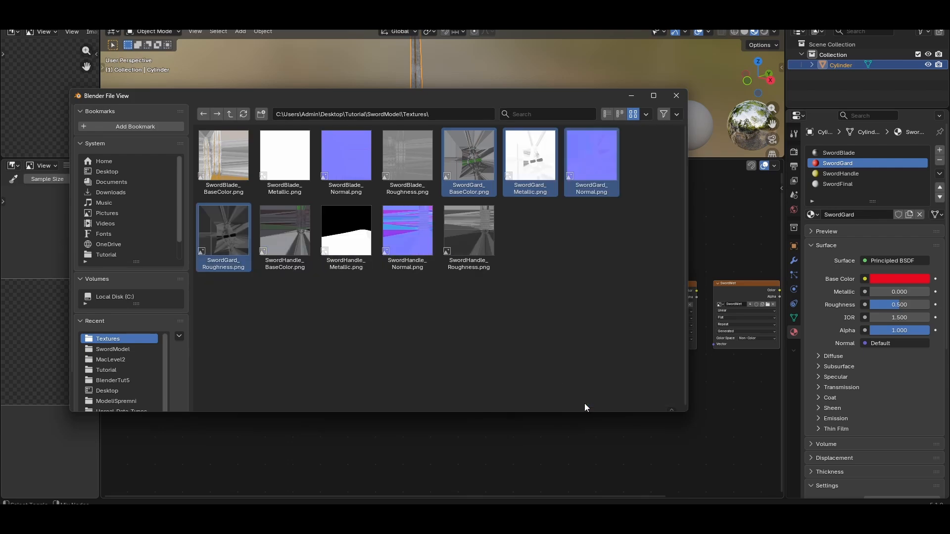
# - Add a Principled texture setup to the SwordHandle material using its BaseColor, Metallic, Normal and Roughness maps, and check the textured sword
pyautogui.click(842, 174)
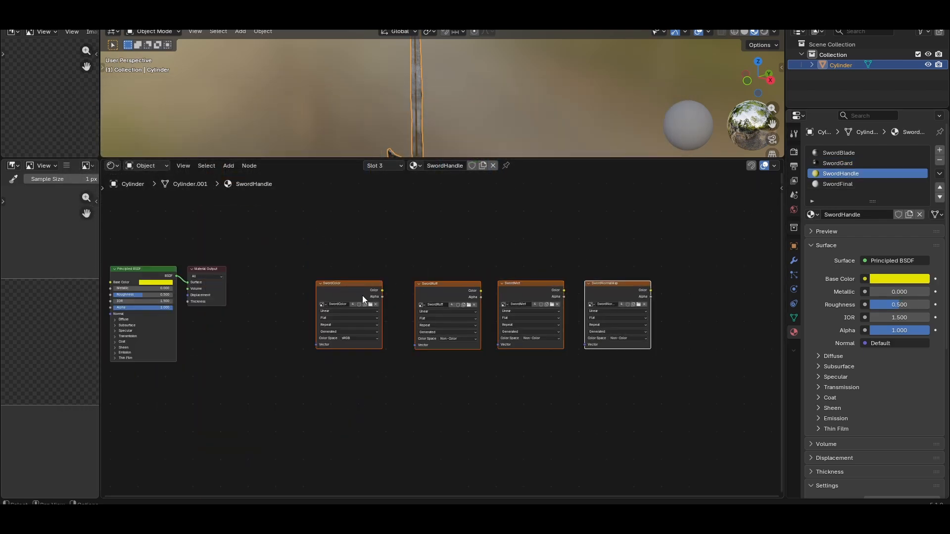
pyautogui.moveTo(362, 295); pyautogui.dragTo(607, 307, button='middle')
pyautogui.click(382, 286)
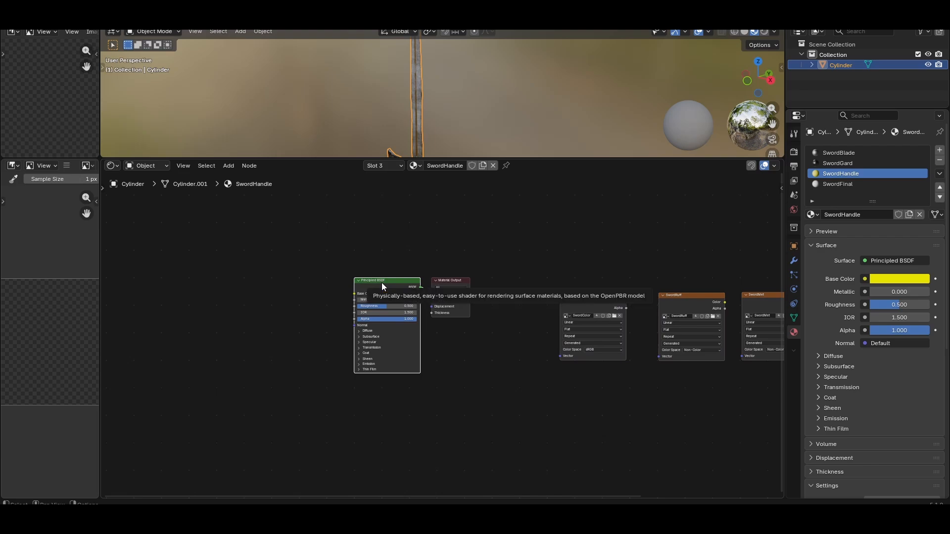
pyautogui.hotkey('ctrl', 'shift', 't')
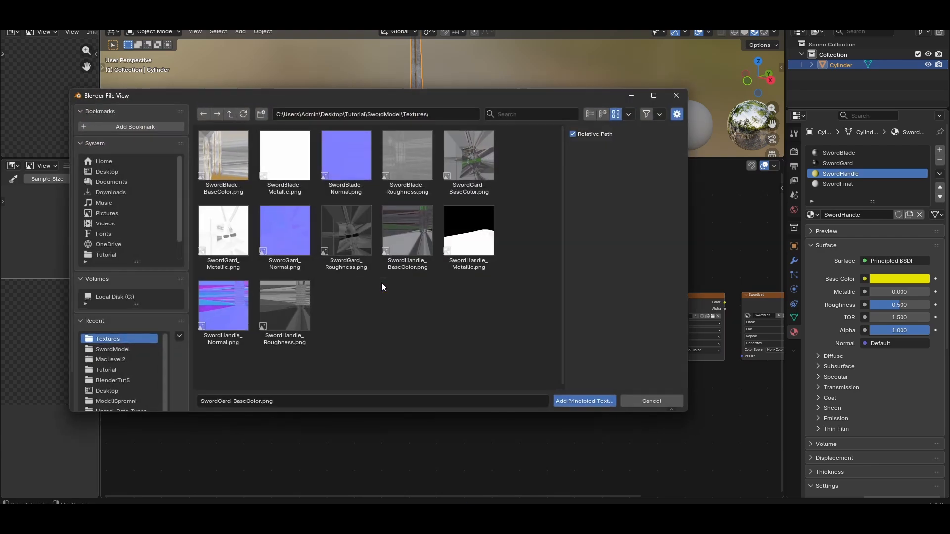
pyautogui.click(455, 243)
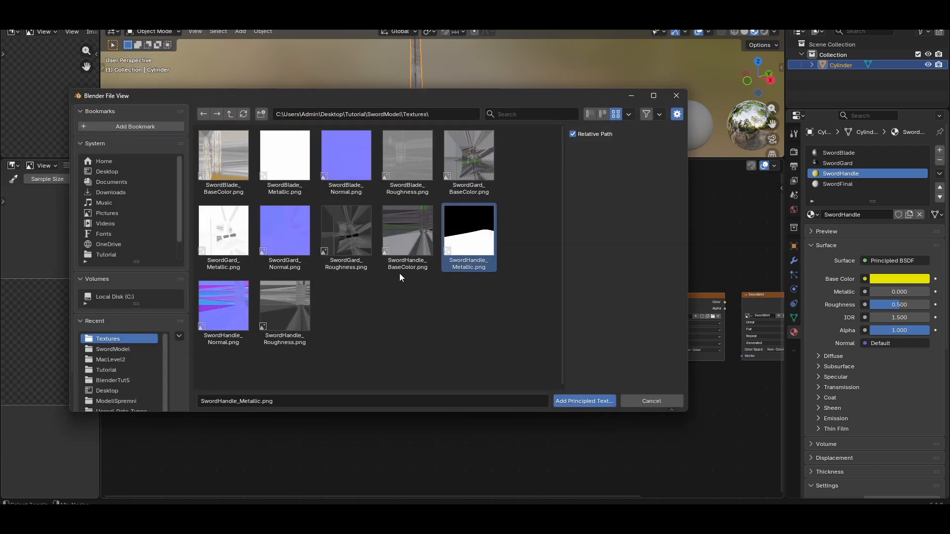
pyautogui.click(409, 243)
pyautogui.keyDown('shift'); pyautogui.click(297, 315); pyautogui.keyUp('shift')
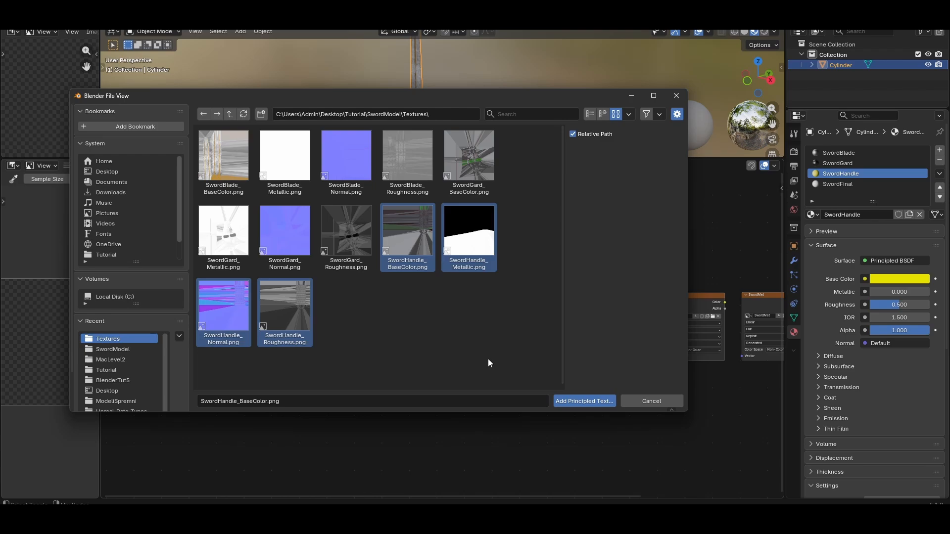
pyautogui.click(592, 403)
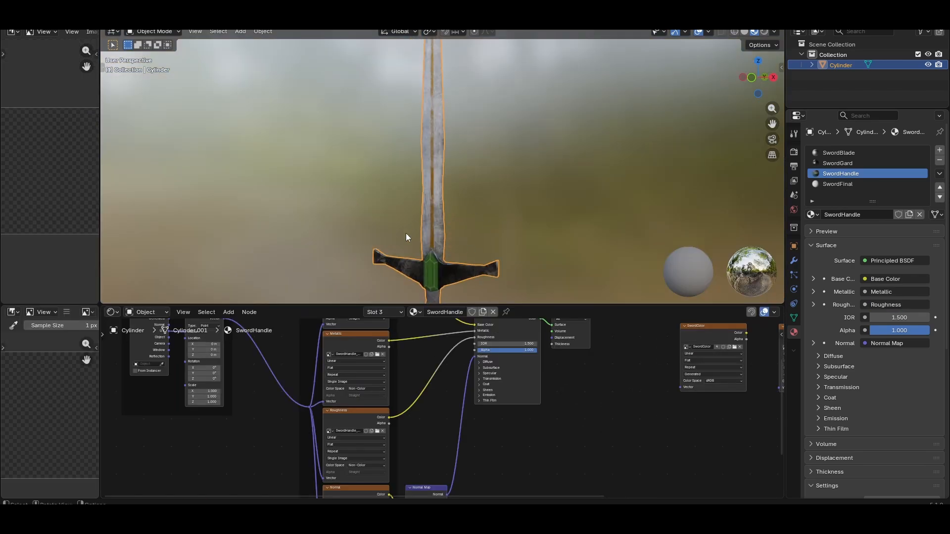
pyautogui.moveTo(449, 272); pyautogui.dragTo(506, 224, button='middle')
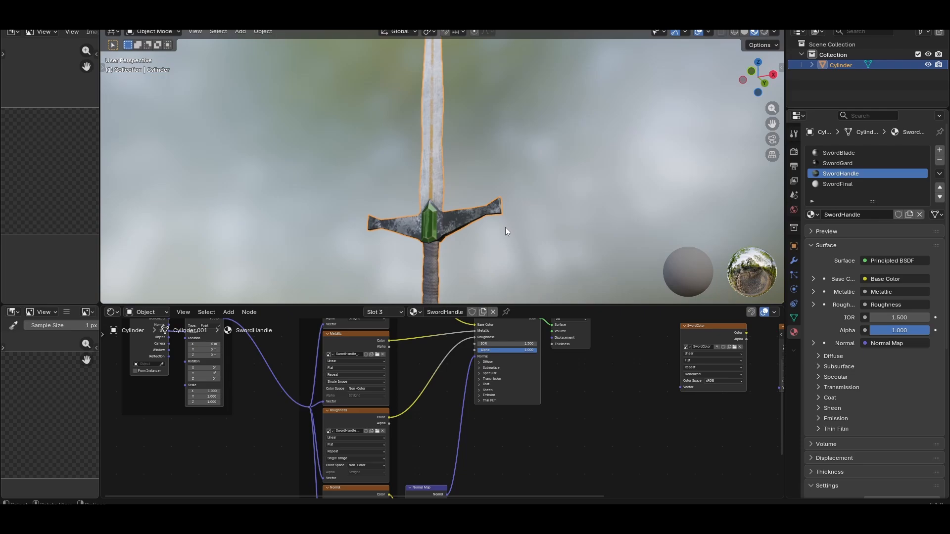
# - Enlarge the Shader Editor and select the SwordColor image texture node in the SwordFinal material
pyautogui.moveTo(510, 307); pyautogui.dragTo(827, 137)
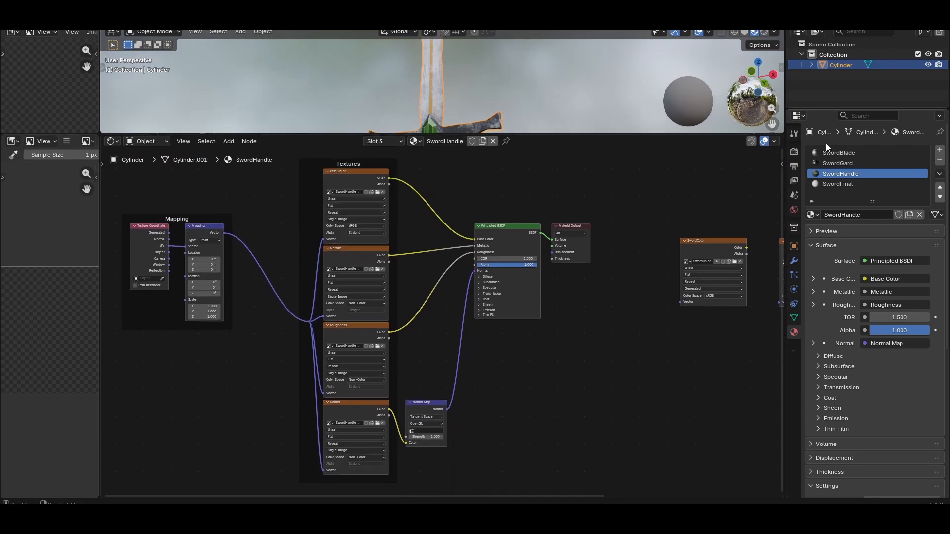
pyautogui.click(851, 183)
pyautogui.moveTo(419, 241); pyautogui.dragTo(586, 225, button='middle')
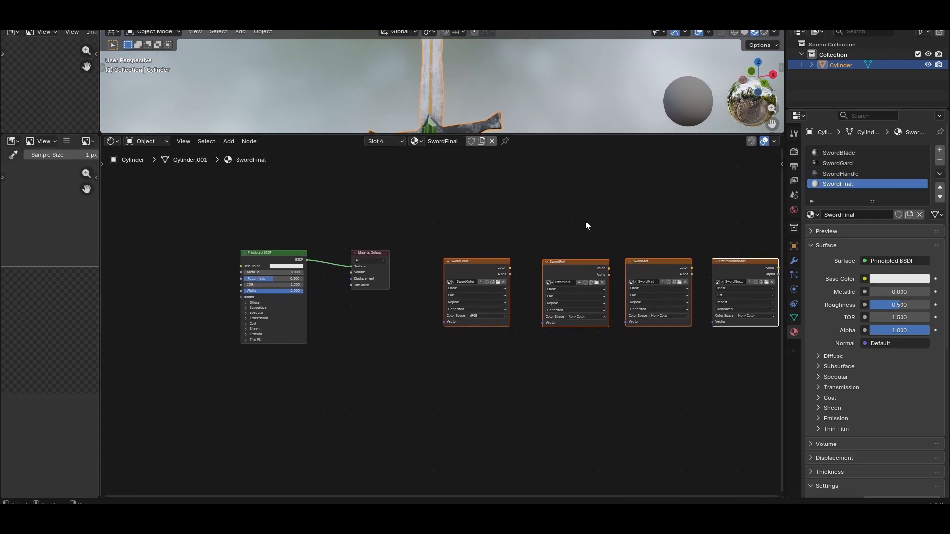
pyautogui.keyDown('shift'); pyautogui.click(470, 273); pyautogui.keyUp('shift')
pyautogui.scroll(1, 457, 269)
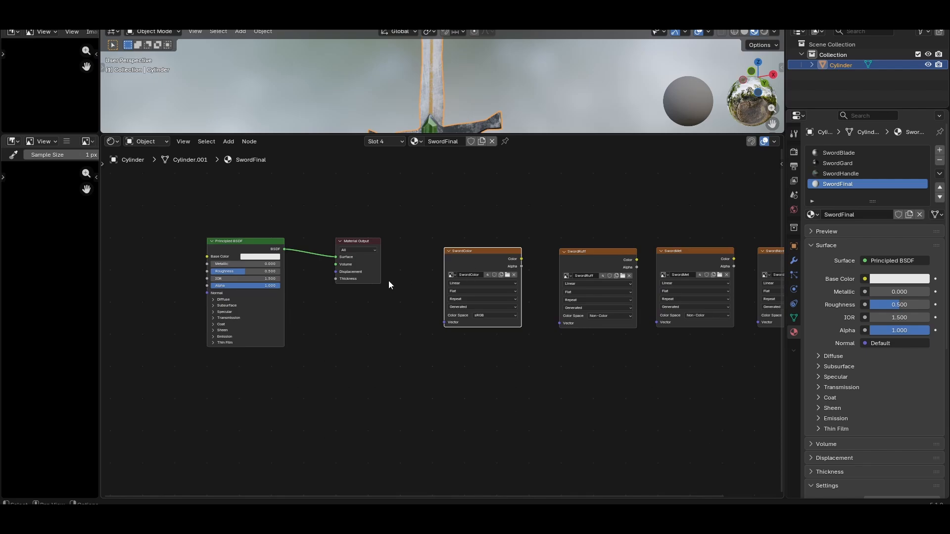
# - Disconnect the Metallic texture from the Principled BSDF in the SwordBlade, SwordGard and SwordHandle materials
pyautogui.click(834, 153)
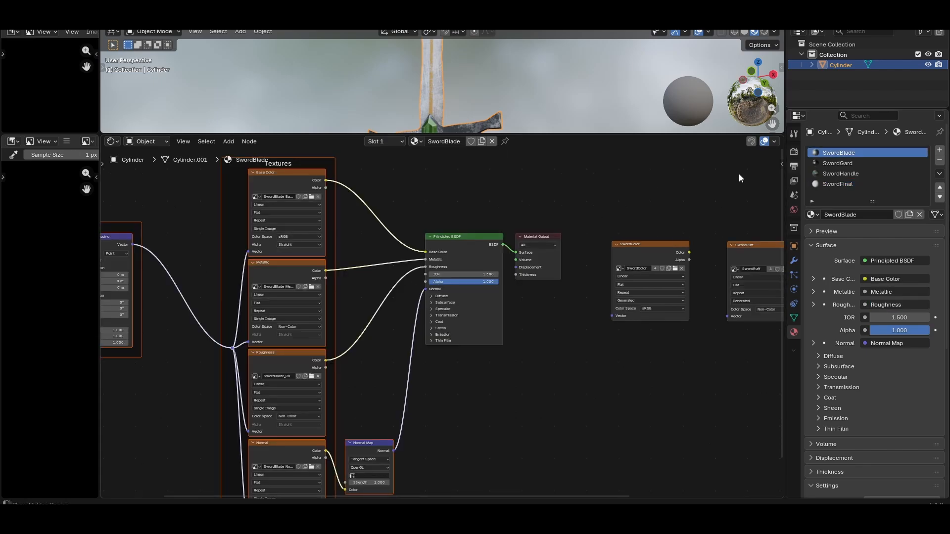
pyautogui.scroll(1, 456, 413)
pyautogui.moveTo(456, 413); pyautogui.dragTo(551, 435, button='middle')
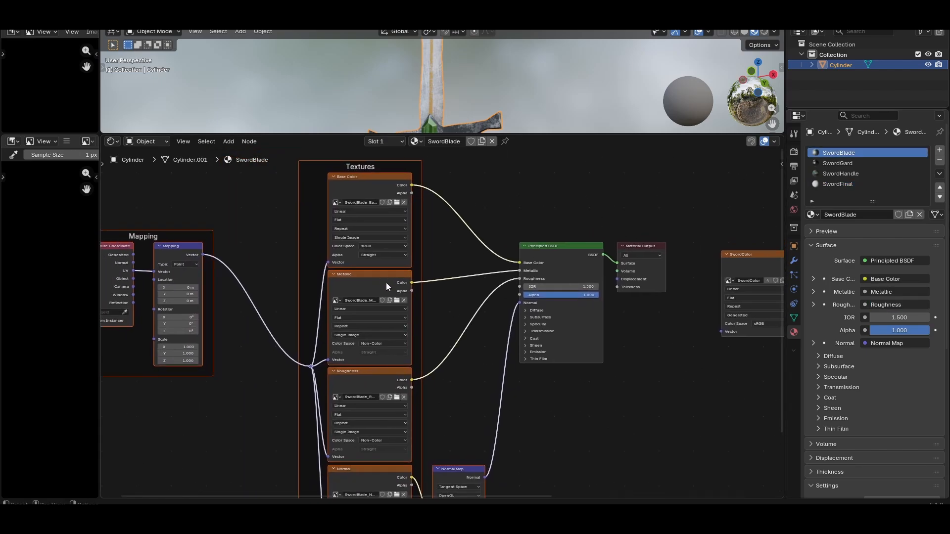
pyautogui.moveTo(519, 270)
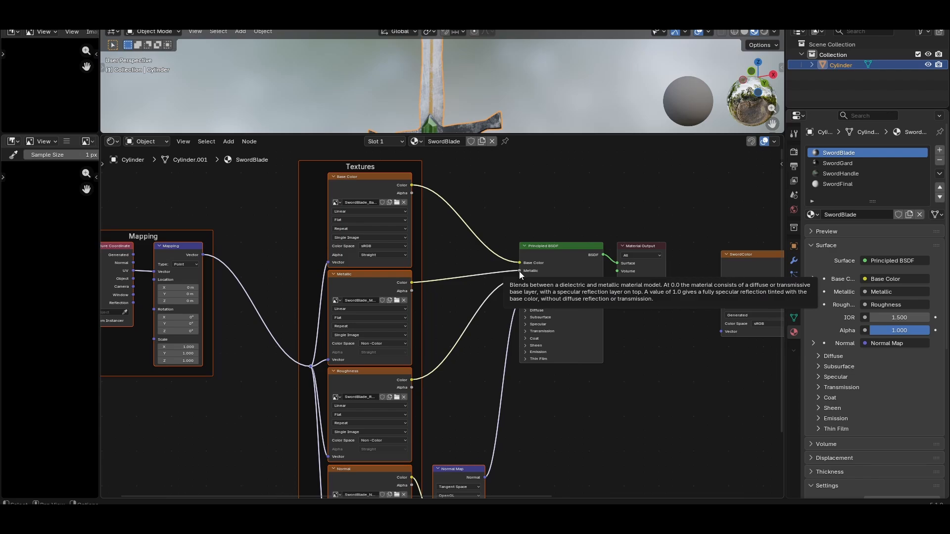
pyautogui.moveTo(518, 271); pyautogui.dragTo(455, 272)
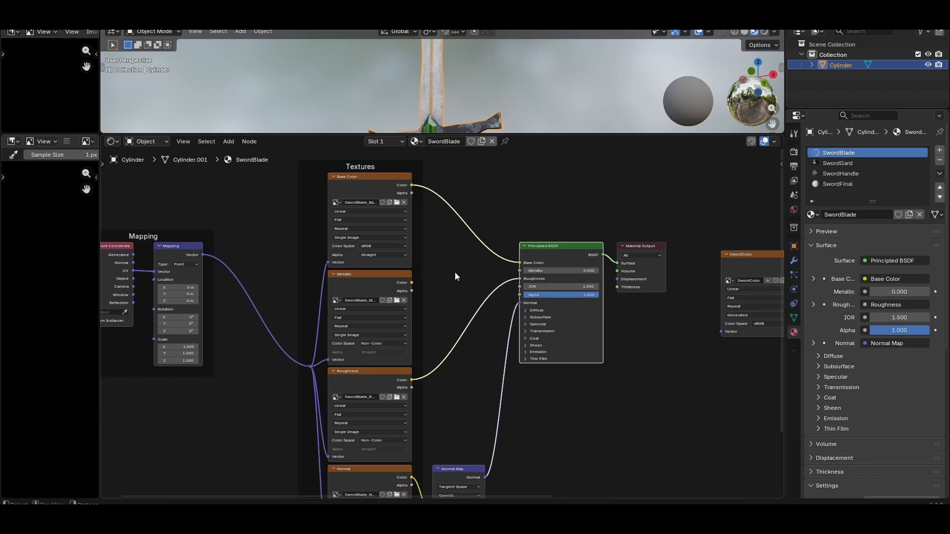
pyautogui.click(837, 163)
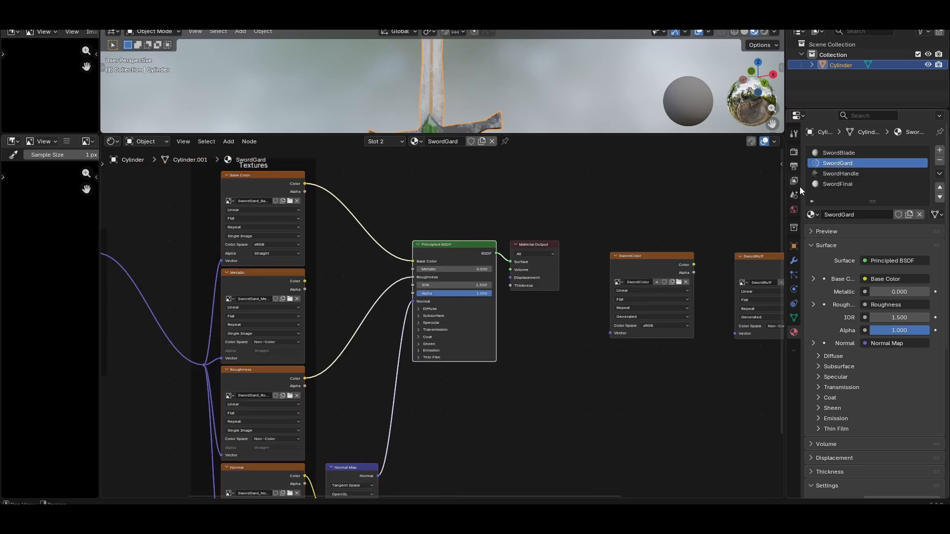
pyautogui.click(834, 174)
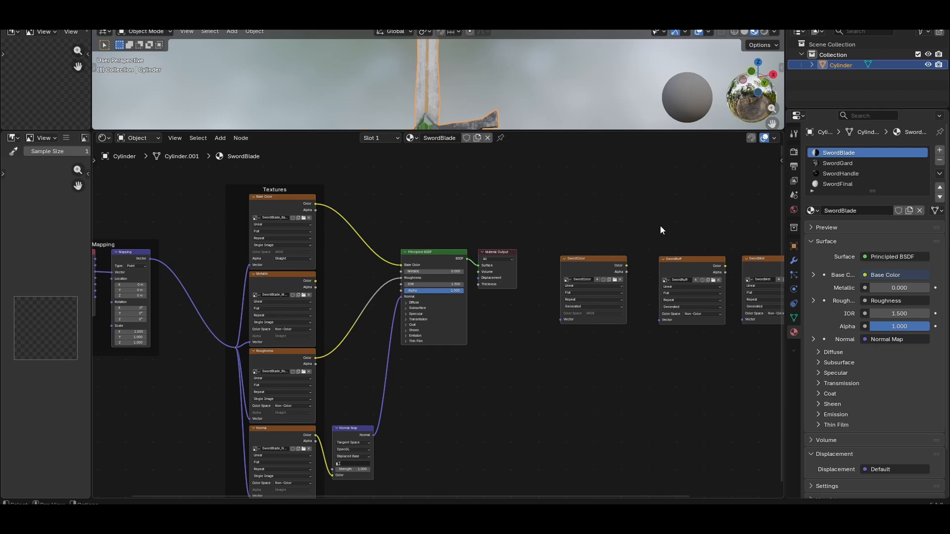
# - Make SwordColor the active image texture node in the SwordFinal and SwordHandle materials
pyautogui.moveTo(661, 227); pyautogui.dragTo(506, 235, button='middle')
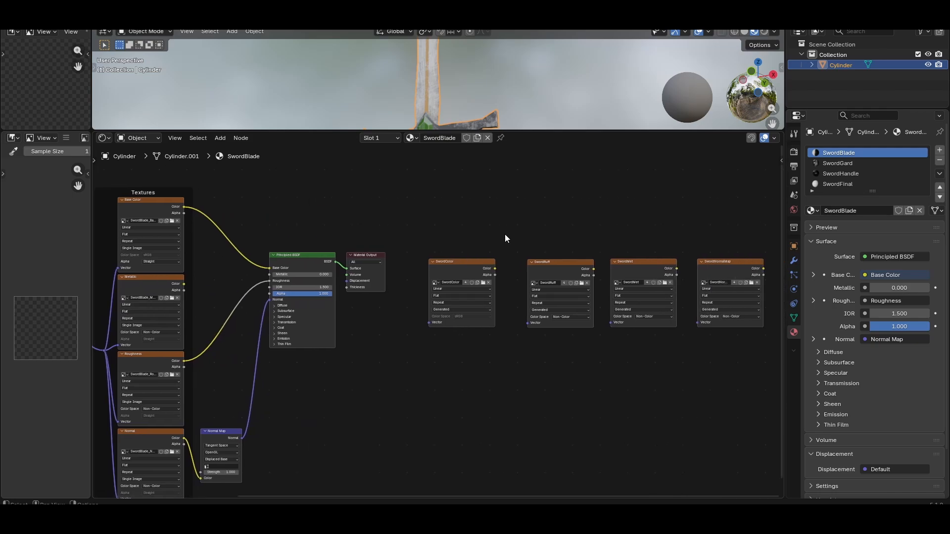
pyautogui.click(846, 184)
pyautogui.moveTo(494, 339); pyautogui.dragTo(442, 360, button='middle')
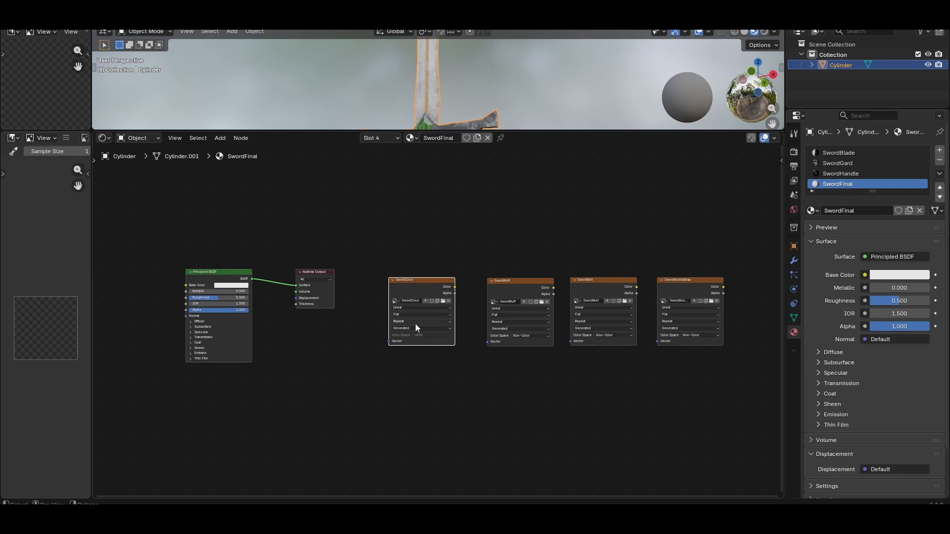
pyautogui.scroll(2, 416, 324)
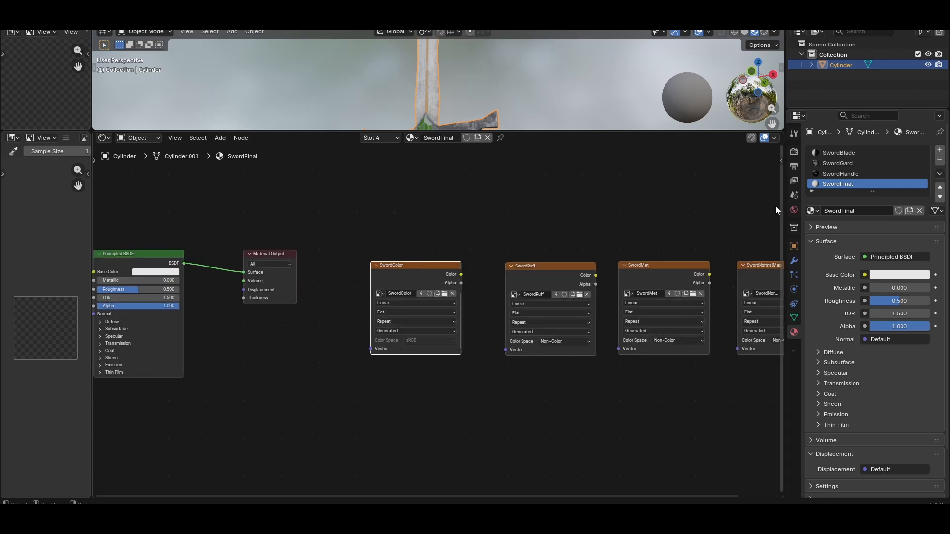
pyautogui.click(835, 174)
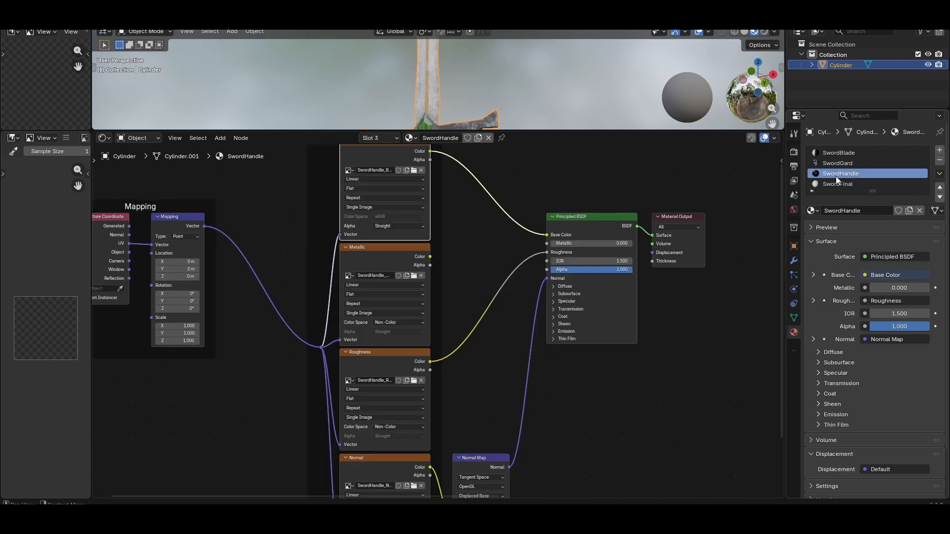
pyautogui.moveTo(651, 352); pyautogui.dragTo(277, 335, button='middle')
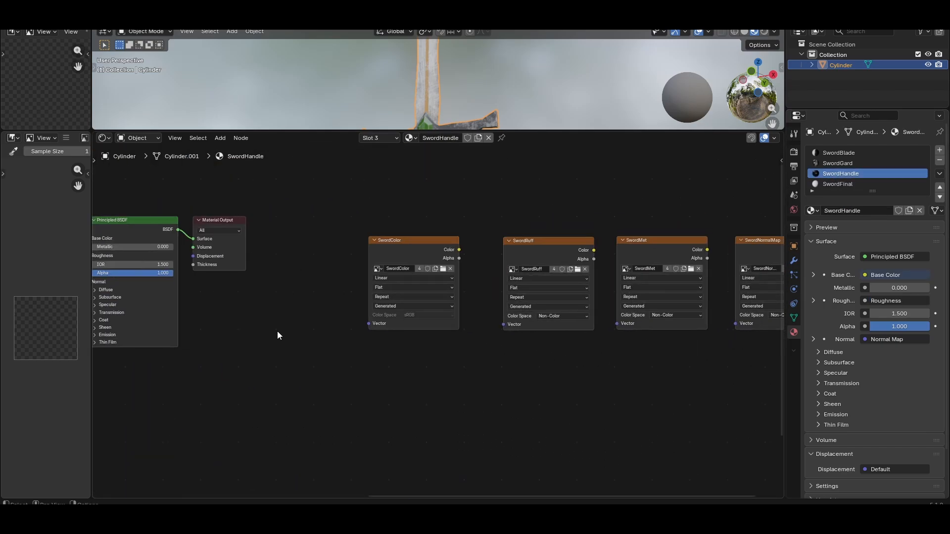
pyautogui.click(399, 251)
# - Make SwordColor the active image node in the SwordGard and SwordBlade materials, and check the node selection in the other materials
pyautogui.click(834, 164)
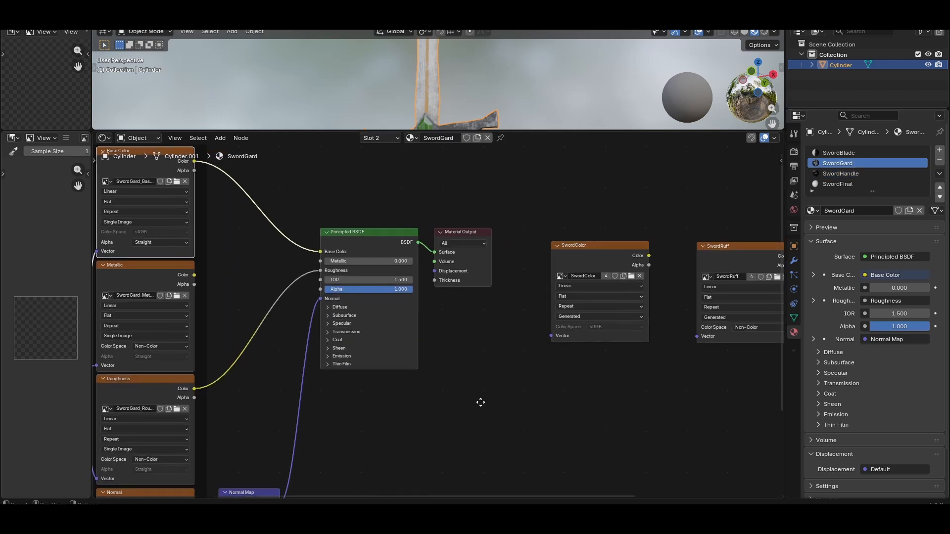
pyautogui.moveTo(479, 401); pyautogui.dragTo(404, 401, button='middle')
pyautogui.click(836, 151)
pyautogui.moveTo(543, 379); pyautogui.dragTo(502, 404, button='middle')
pyautogui.click(420, 268)
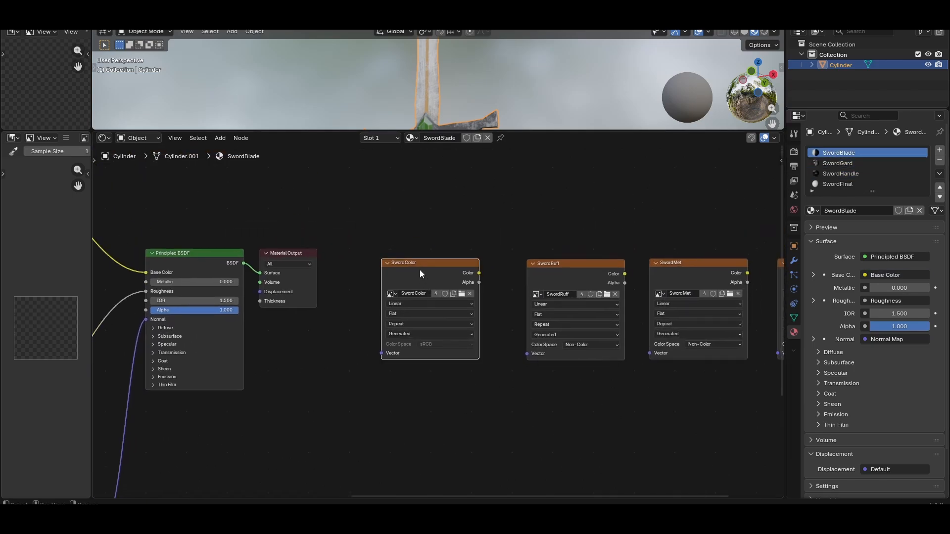
pyautogui.click(859, 164)
pyautogui.click(858, 174)
pyautogui.click(845, 184)
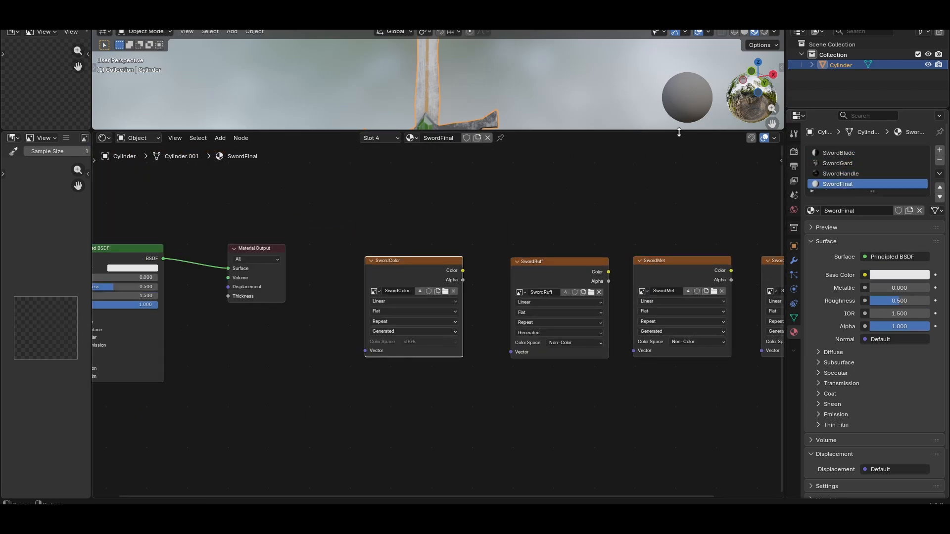
# - Set the render engine to Cycles with 100 max render samples
pyautogui.moveTo(679, 132); pyautogui.dragTo(682, 280)
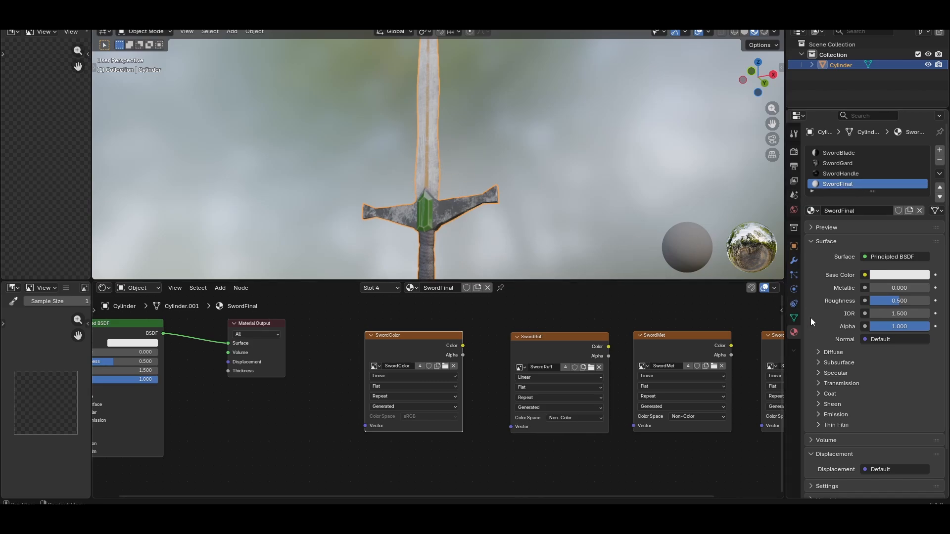
pyautogui.click(794, 152)
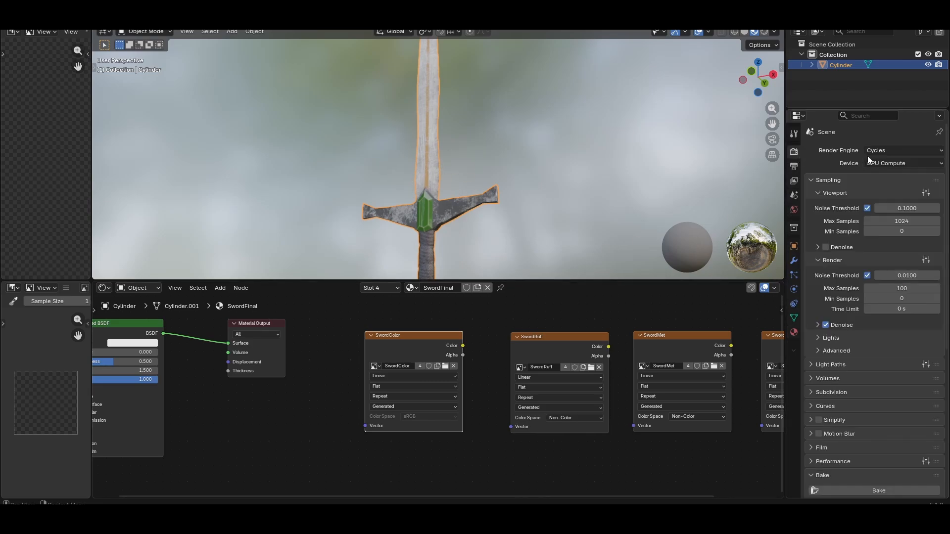
pyautogui.click(877, 149)
pyautogui.click(885, 179)
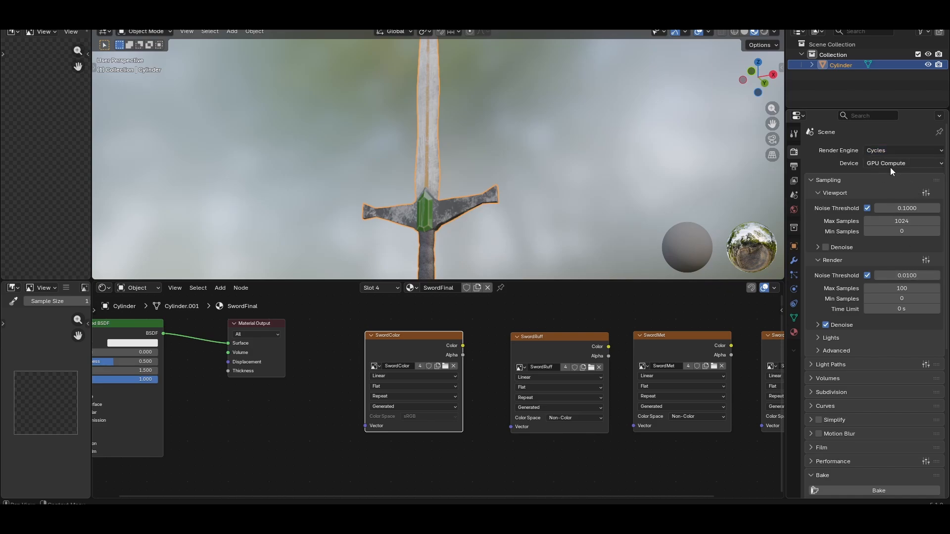
pyautogui.click(902, 288)
pyautogui.write('100')
pyautogui.press('Return')
# - Bake the Diffuse pass with only the Color contribution to the SwordColor image texture
pyautogui.scroll(-5, 903, 360)
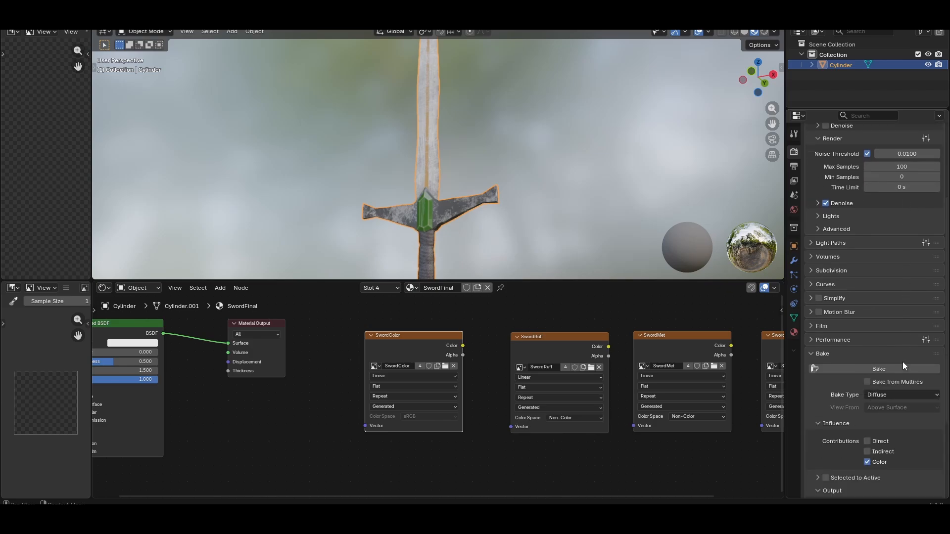
pyautogui.scroll(-5, 903, 365)
pyautogui.click(812, 254)
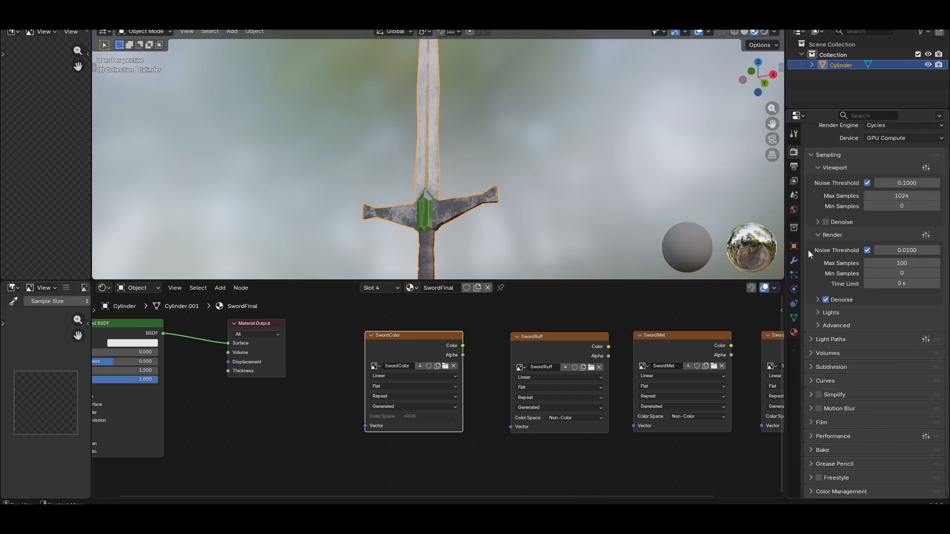
pyautogui.click(811, 450)
pyautogui.scroll(-10, 853, 410)
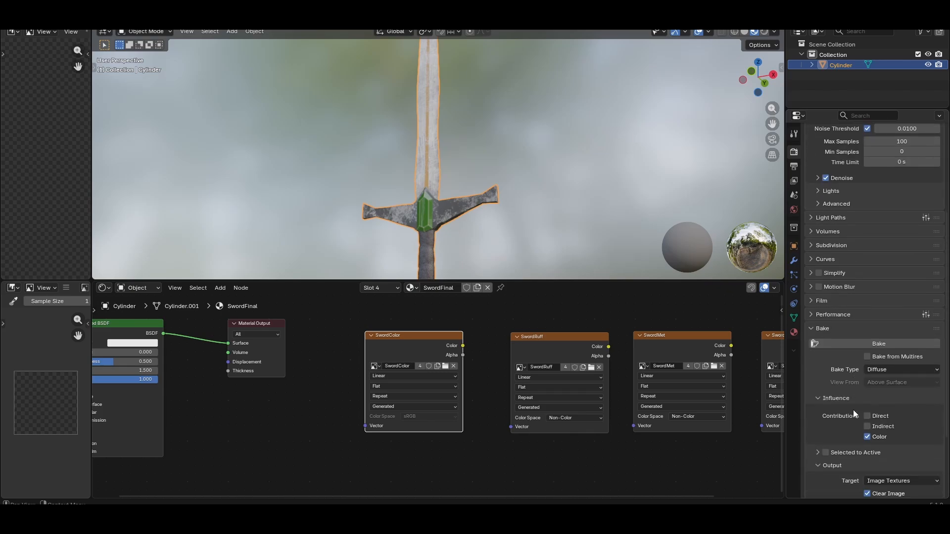
pyautogui.click(875, 279)
pyautogui.click(890, 394)
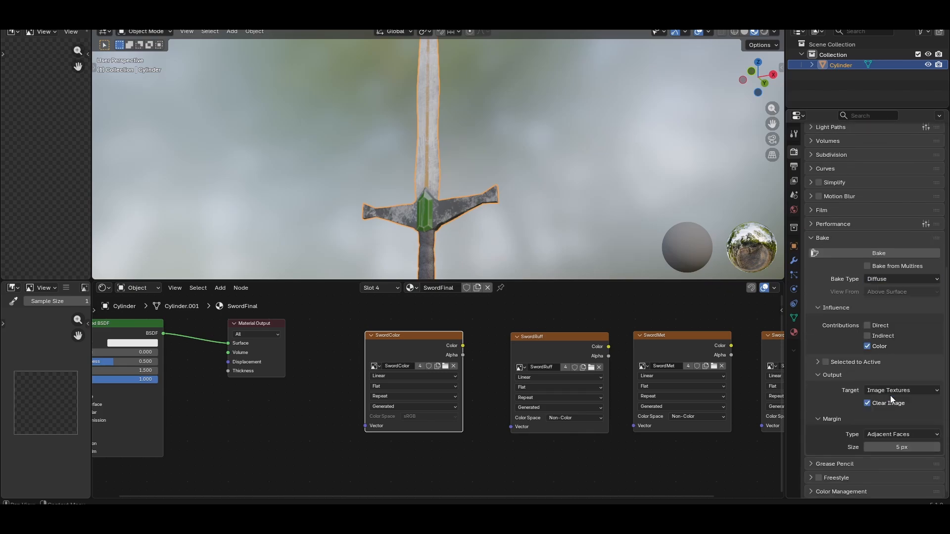
pyautogui.click(868, 336)
pyautogui.click(878, 252)
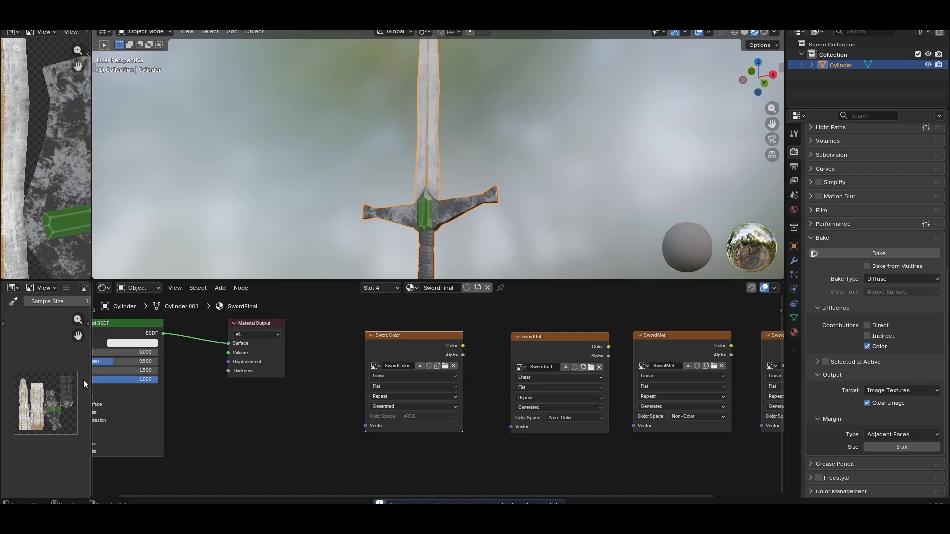
# - Enlarge the image editors and inspect the whole baked SwordColor texture
pyautogui.moveTo(91, 379); pyautogui.dragTo(392, 379)
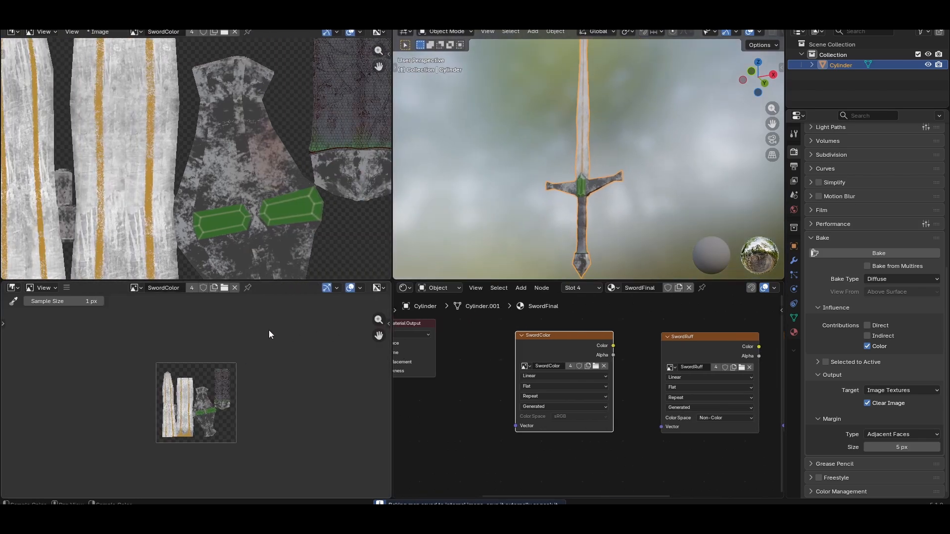
pyautogui.press('Home')
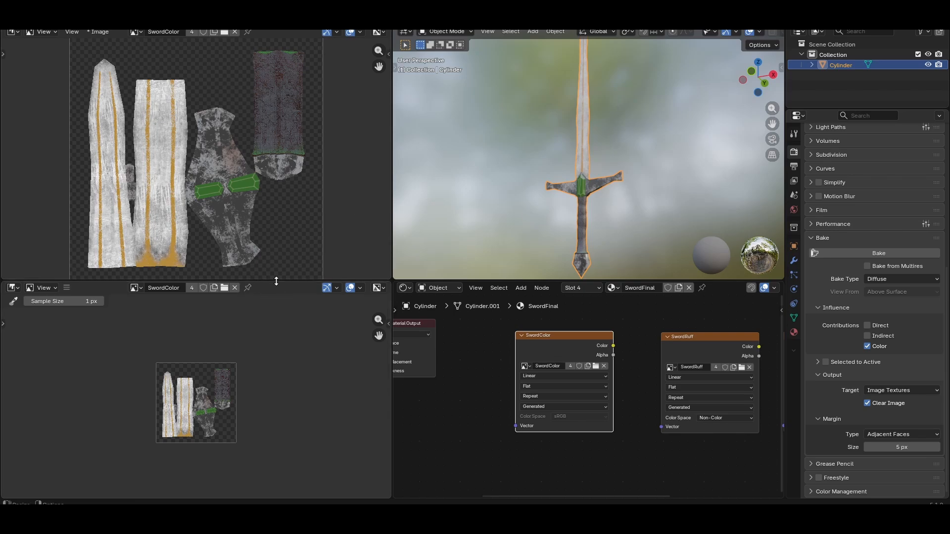
pyautogui.moveTo(173, 282); pyautogui.dragTo(223, 141)
pyautogui.scroll(4, 202, 362)
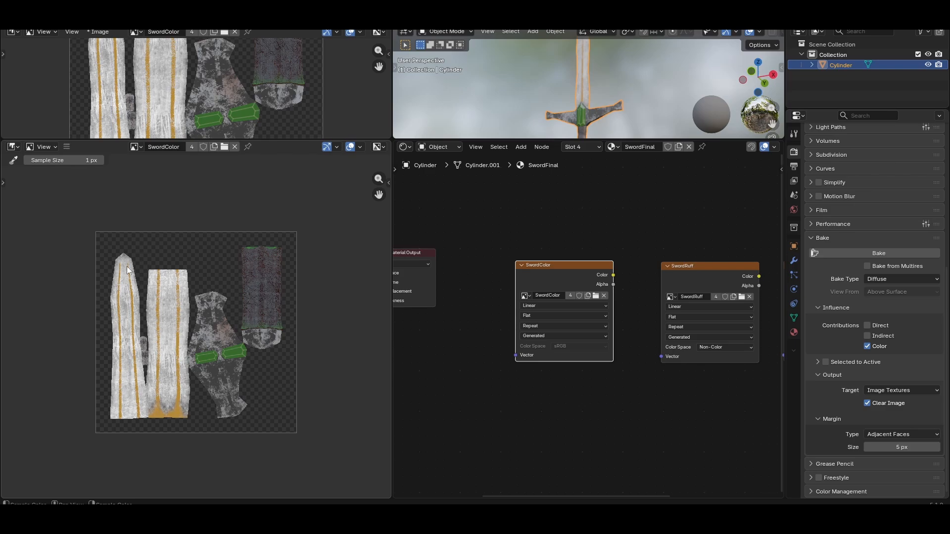
# - Save the baked image as SwordColor.png in the SwordModel folder, in PNG format with RGBA and 8-bit color depth
pyautogui.click(67, 147)
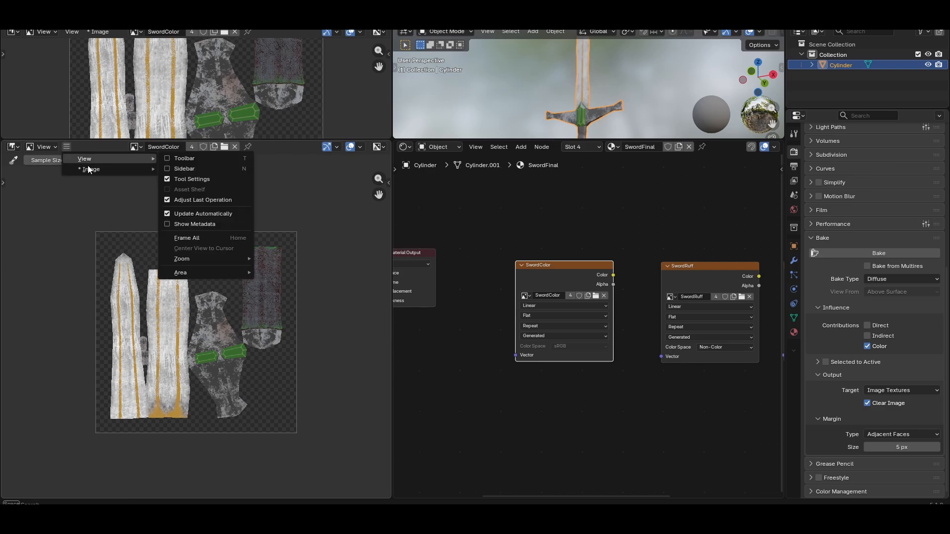
pyautogui.moveTo(94, 171)
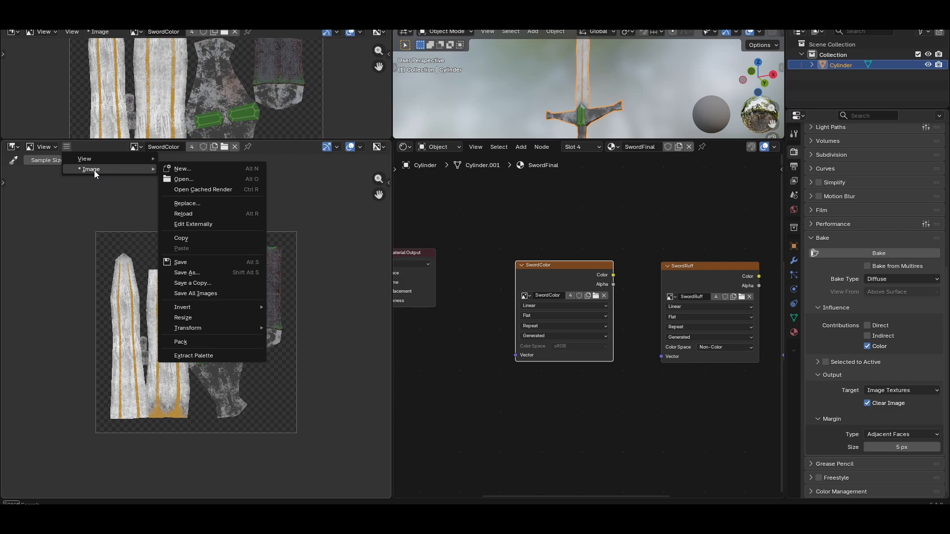
pyautogui.click(67, 144)
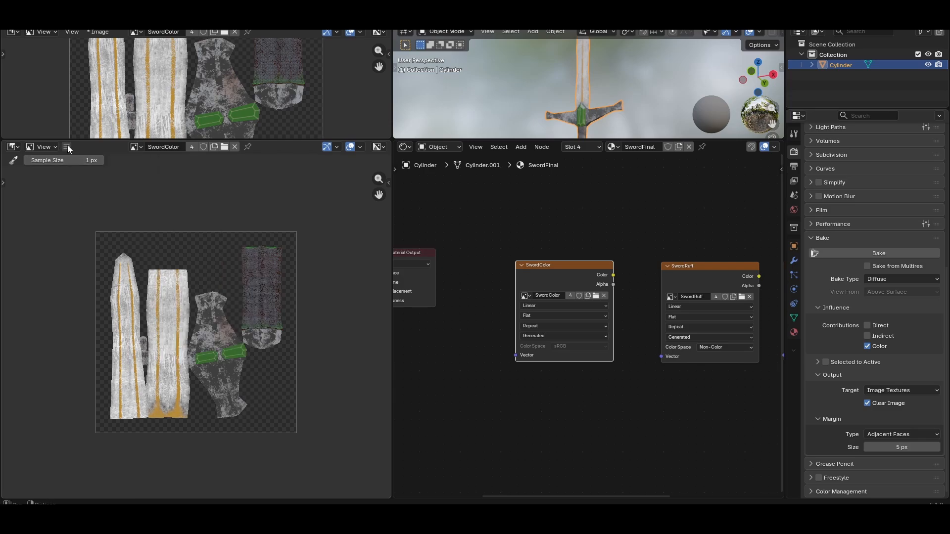
pyautogui.click(67, 147)
pyautogui.moveTo(94, 169)
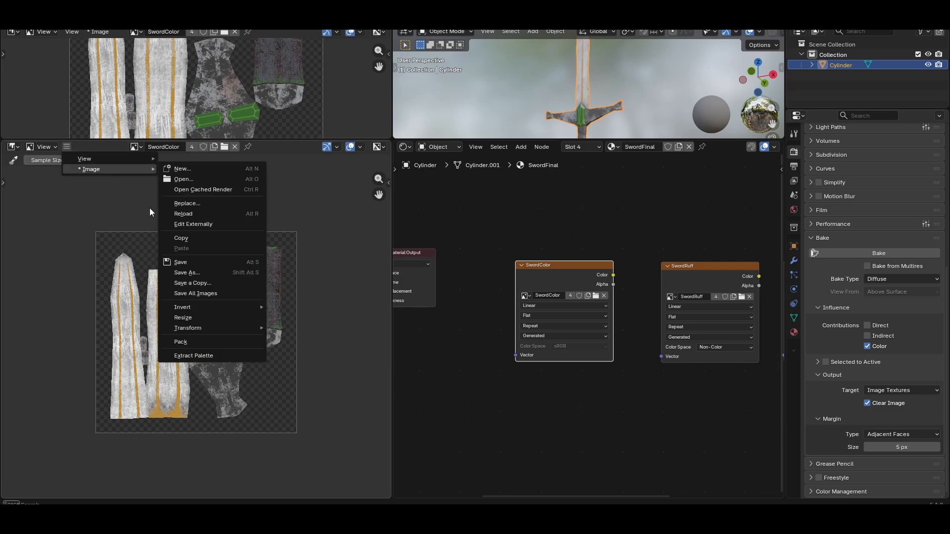
pyautogui.click(193, 275)
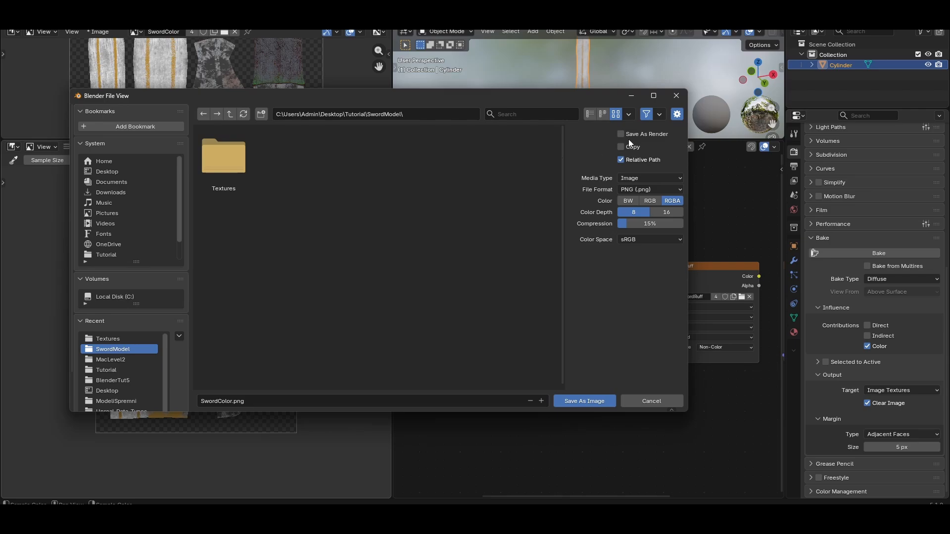
pyautogui.click(586, 401)
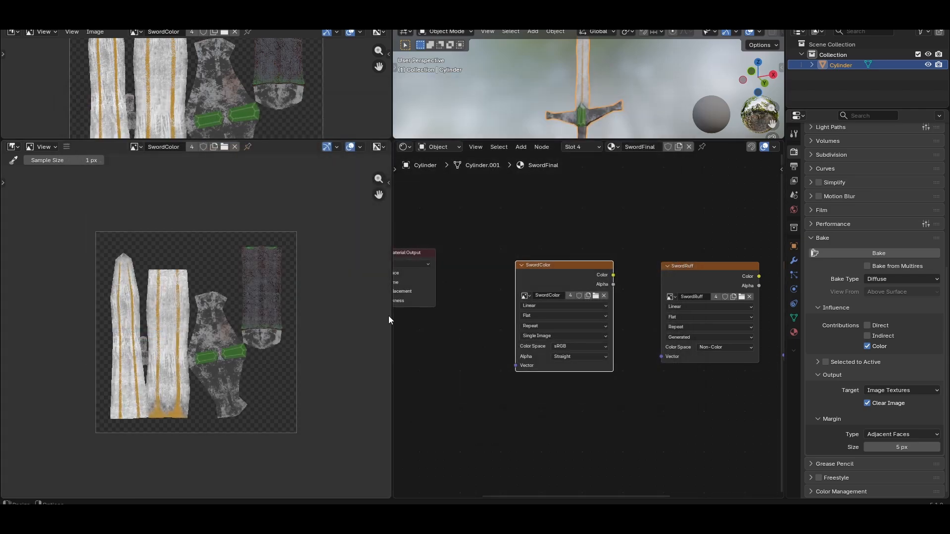
# - Widen the Shader Editor so that all of SwordFinal's image texture nodes fit in view
pyautogui.click(394, 319)
pyautogui.moveTo(392, 320); pyautogui.dragTo(154, 327)
pyautogui.scroll(-8, 396, 413)
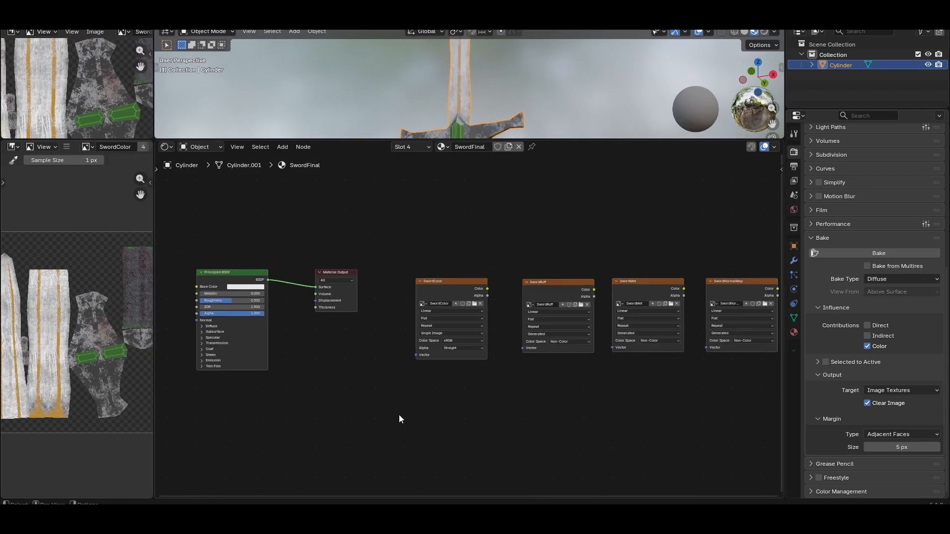
# - Move SwordFinal's SwordColor texture node away from the other image textures to the input side of the Principled BSDF, and show the material slots
pyautogui.moveTo(427, 404); pyautogui.dragTo(595, 388, button='middle')
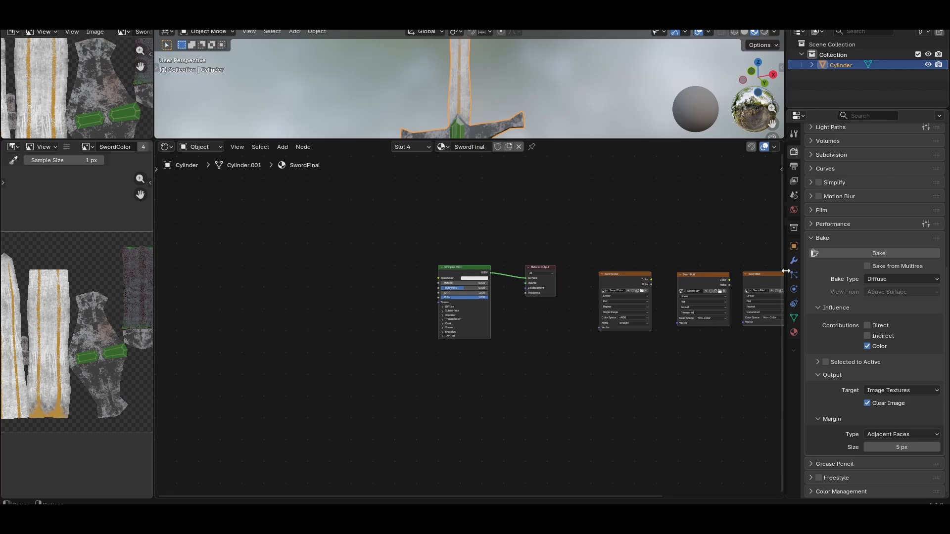
pyautogui.click(794, 332)
pyautogui.scroll(3, 840, 172)
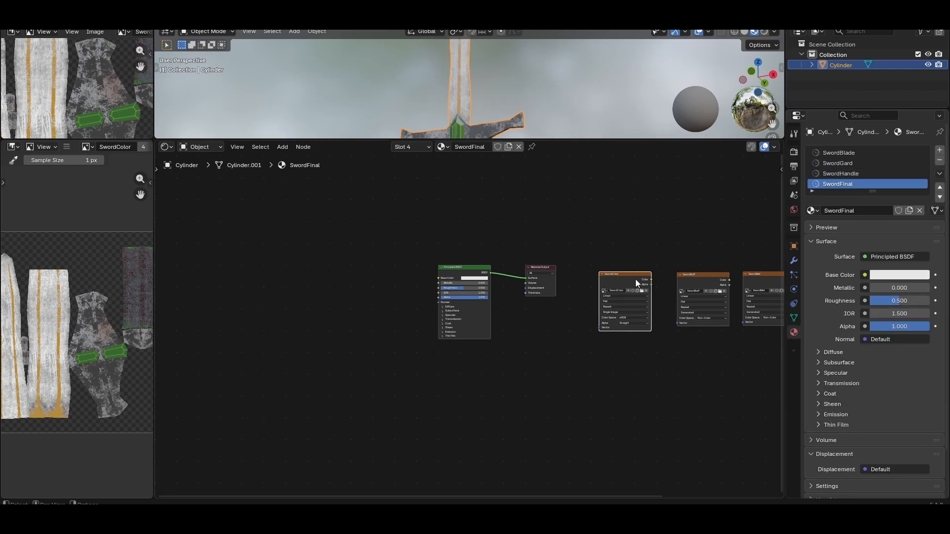
pyautogui.moveTo(636, 279); pyautogui.dragTo(326, 221)
pyautogui.scroll(1, 568, 334)
pyautogui.moveTo(587, 361); pyautogui.dragTo(448, 365, button='middle')
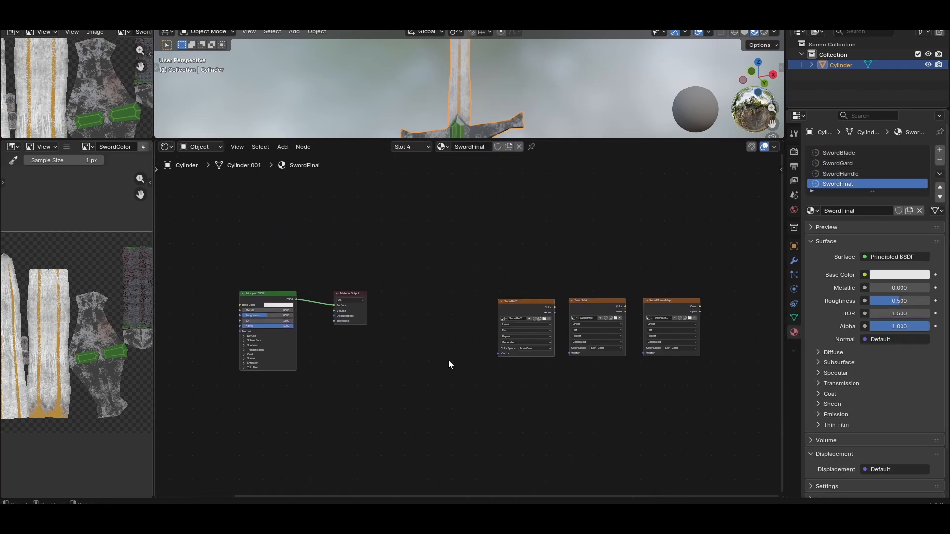
# - Make SwordRuff the selected image texture node in SwordFinal, SwordHandle, SwordGard and SwordBlade, setting it slightly apart in SwordFinal
pyautogui.click(521, 310)
pyautogui.scroll(1, 545, 295)
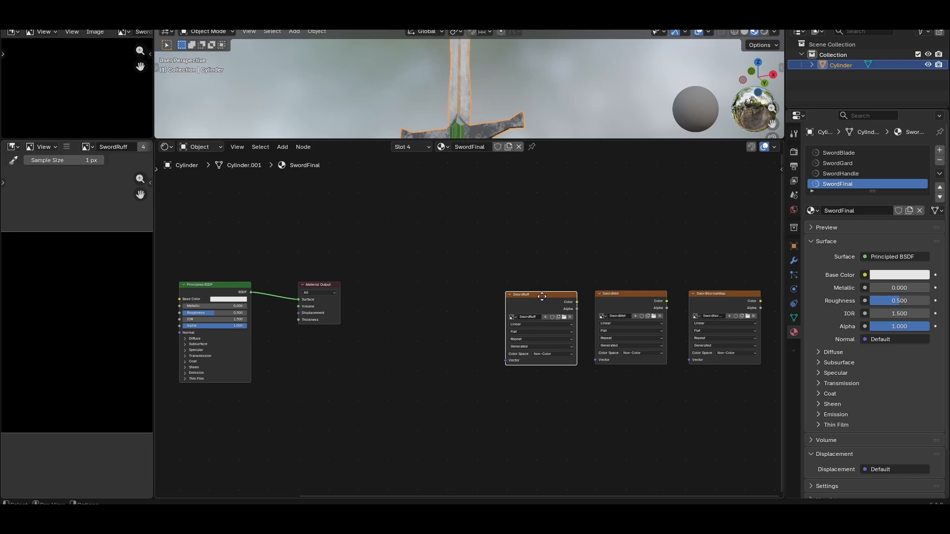
pyautogui.moveTo(544, 295); pyautogui.dragTo(512, 290)
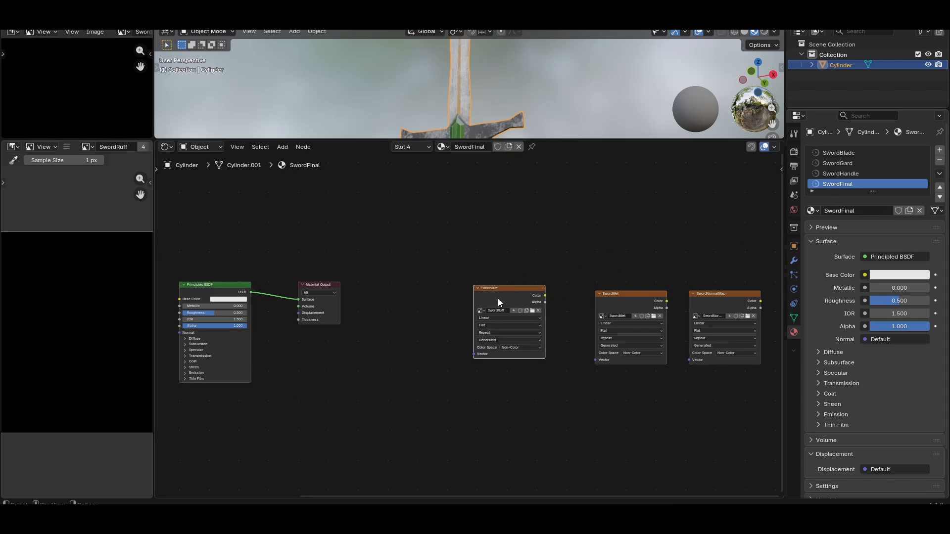
pyautogui.click(857, 173)
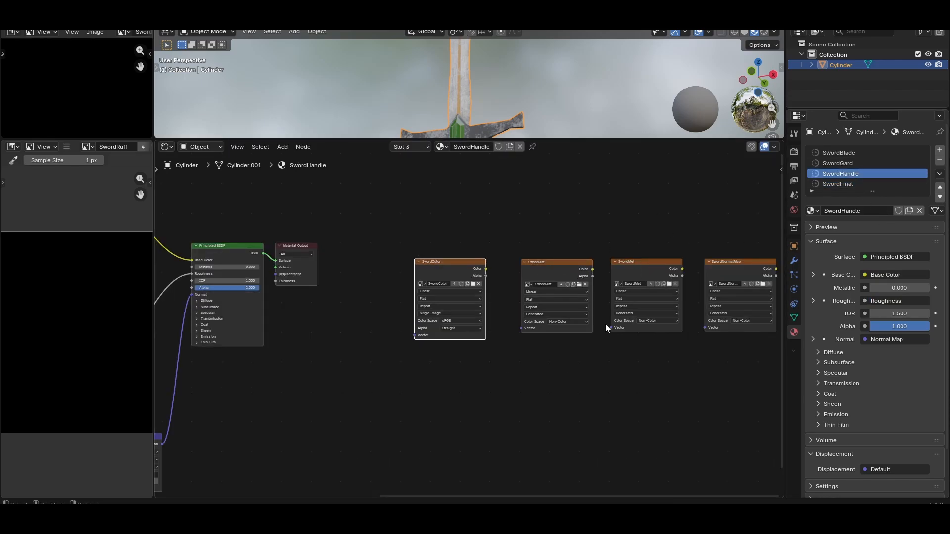
pyautogui.click(551, 263)
pyautogui.click(831, 163)
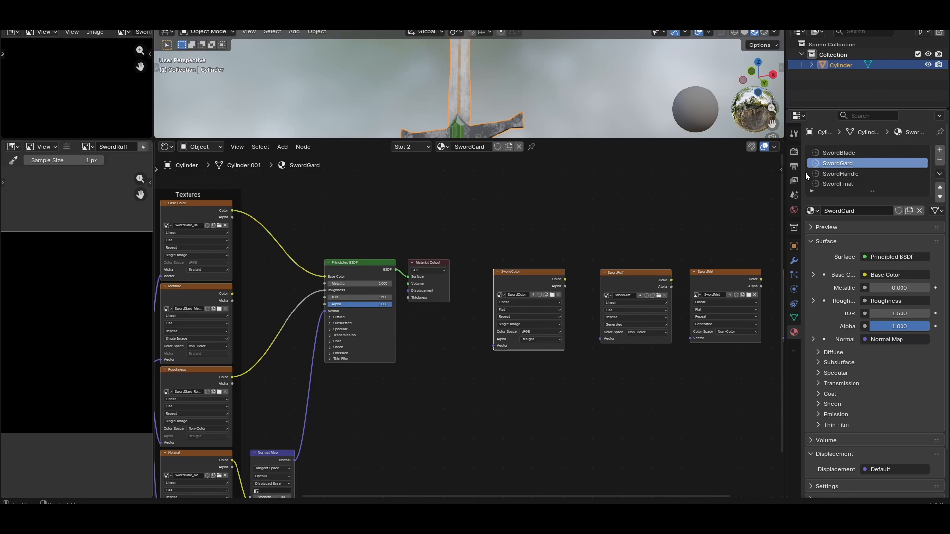
pyautogui.click(639, 277)
pyautogui.click(871, 153)
pyautogui.click(574, 289)
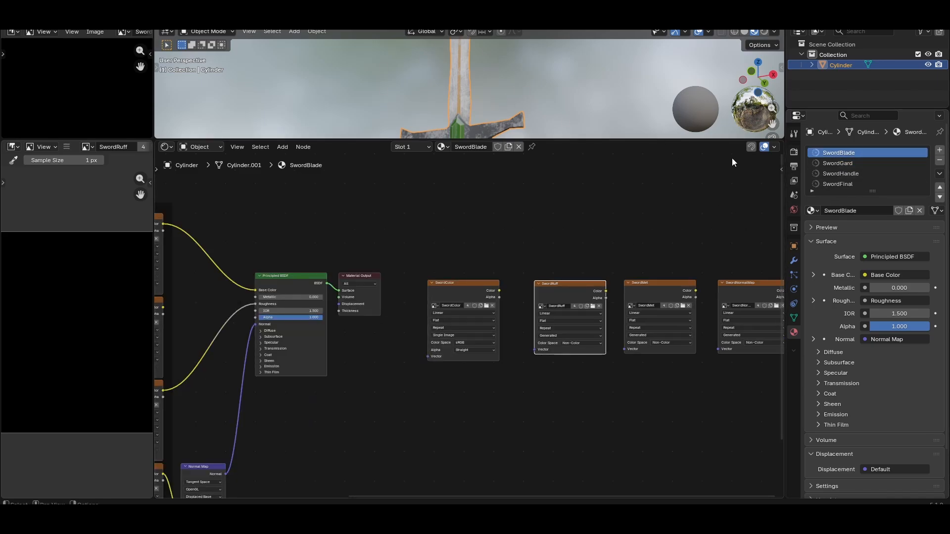
# - With the SwordFinal material active, set the bake type to Roughness and bake it to the SwordRuff image
pyautogui.click(838, 185)
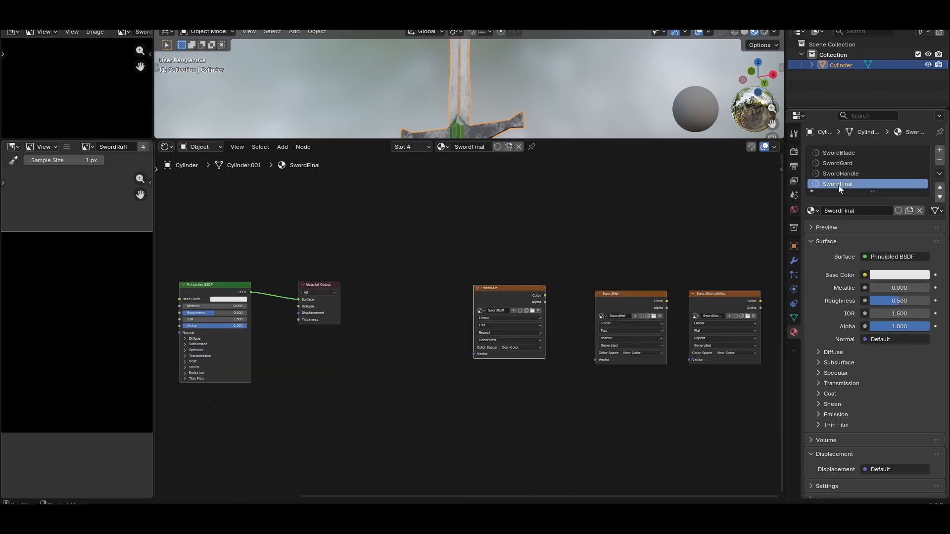
pyautogui.click(794, 153)
pyautogui.scroll(-5, 876, 212)
pyautogui.scroll(-5, 898, 267)
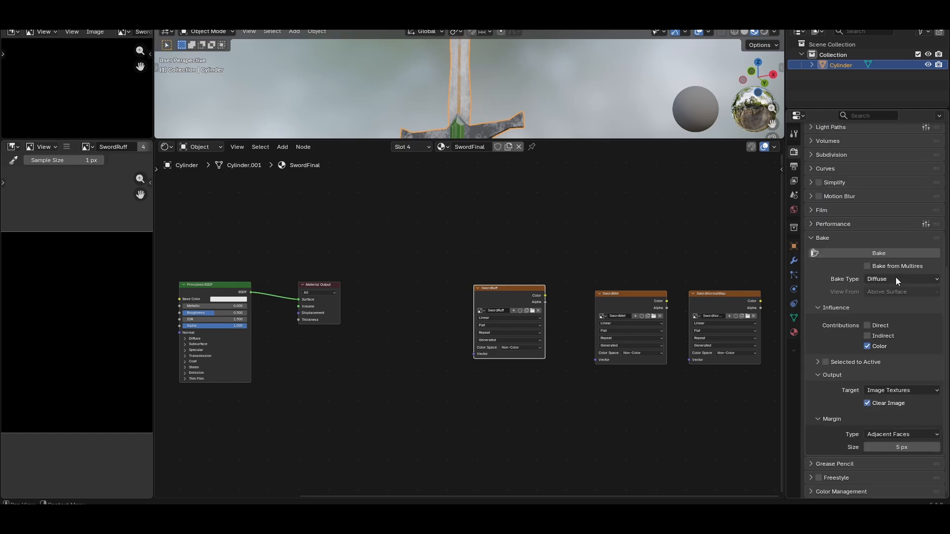
pyautogui.click(896, 278)
pyautogui.click(906, 359)
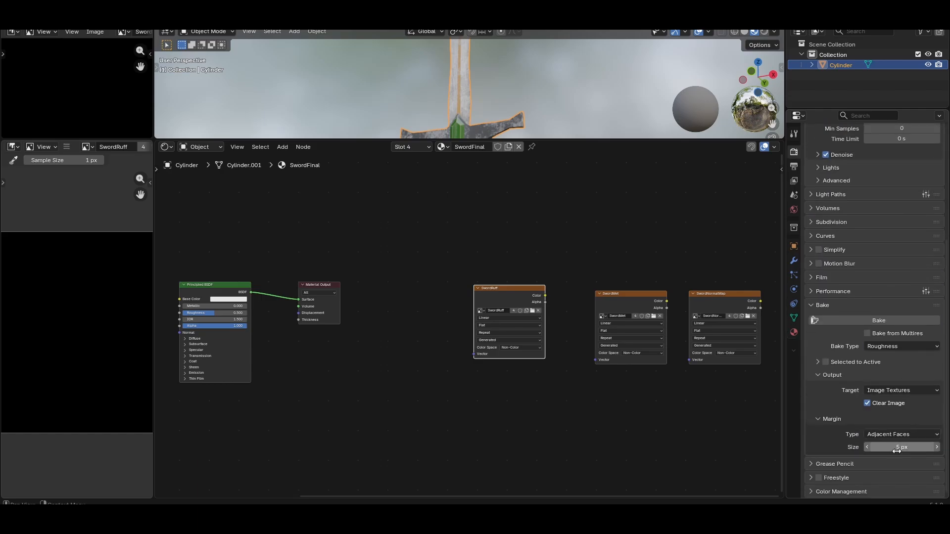
pyautogui.click(870, 318)
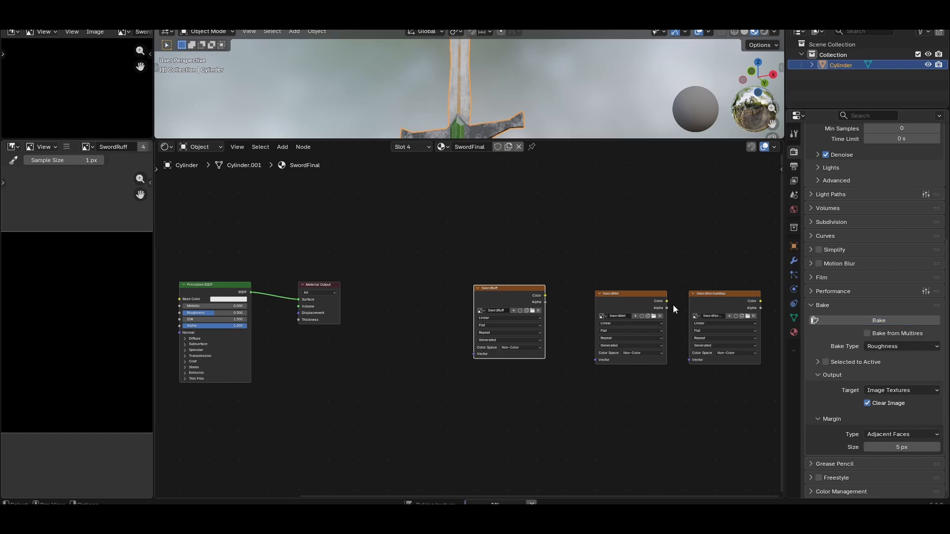
# - Save the baked SwordRuff image to a file and place its node below SwordColor in SwordFinal
pyautogui.click(69, 148)
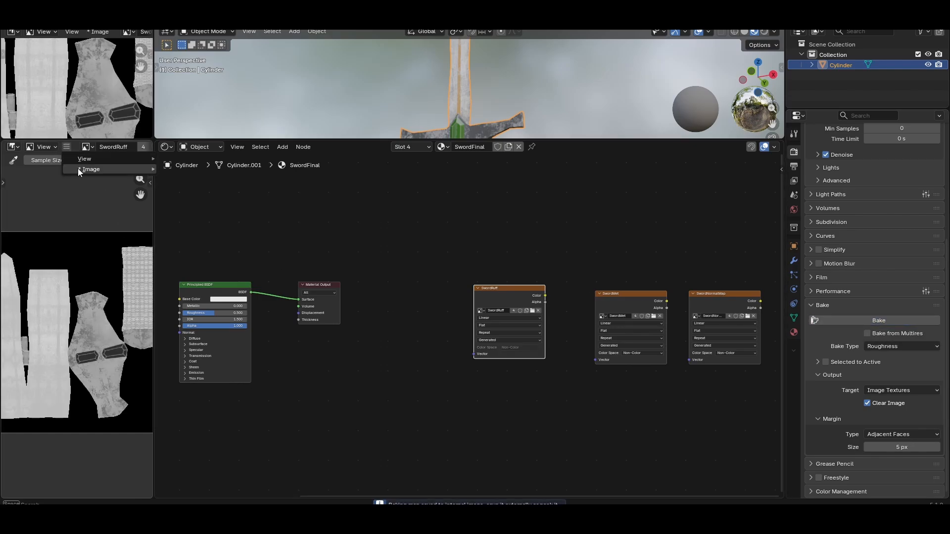
pyautogui.moveTo(78, 168)
pyautogui.click(224, 272)
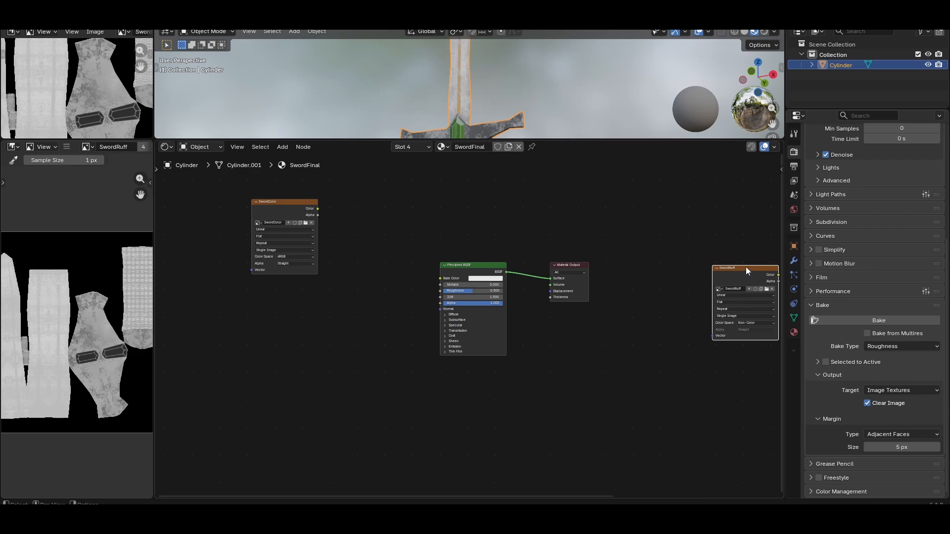
pyautogui.moveTo(747, 266); pyautogui.dragTo(277, 292)
pyautogui.keyDown('ctrl'); pyautogui.hscroll(10, 571, 401); pyautogui.keyUp('ctrl')
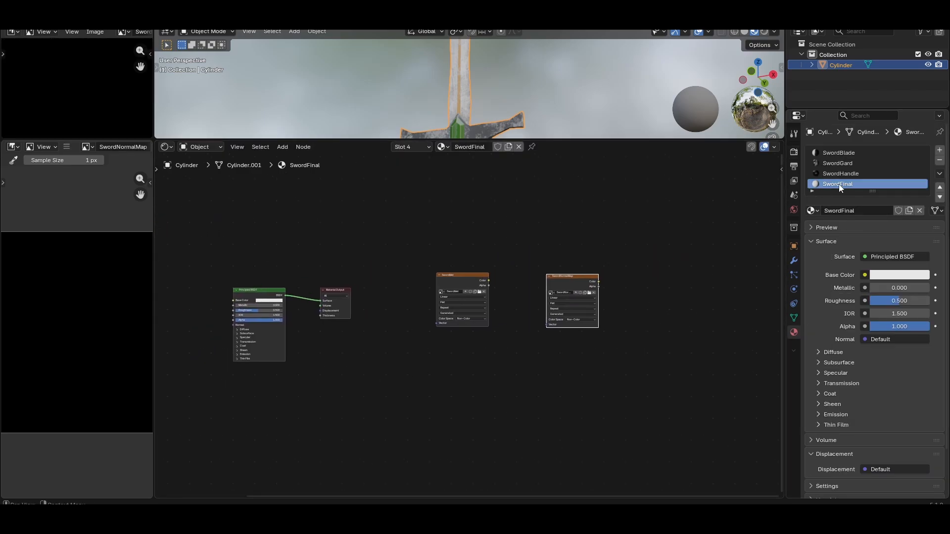
# - Select the SwordNormalMap texture node in SwordHandle, SwordGard and SwordBlade, and return to the SwordFinal material
pyautogui.click(842, 174)
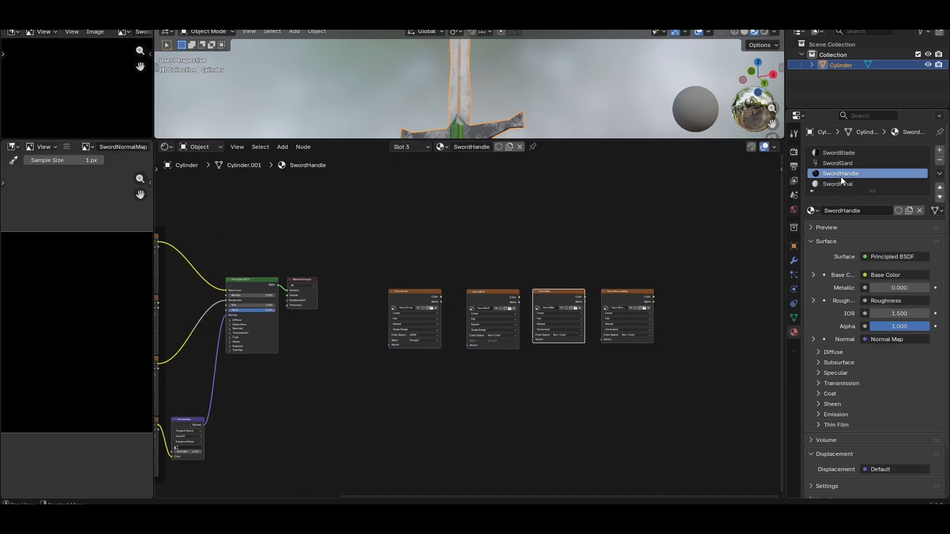
pyautogui.click(835, 164)
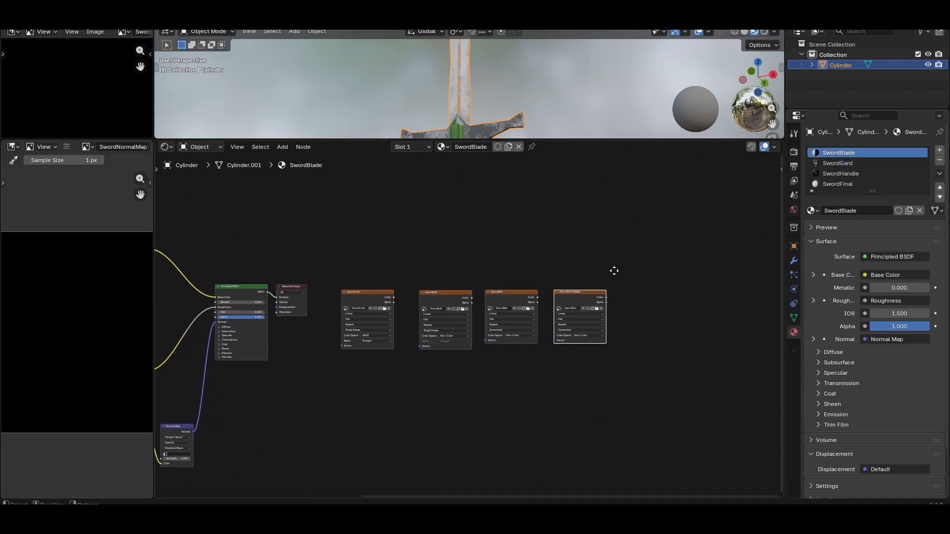
pyautogui.click(823, 184)
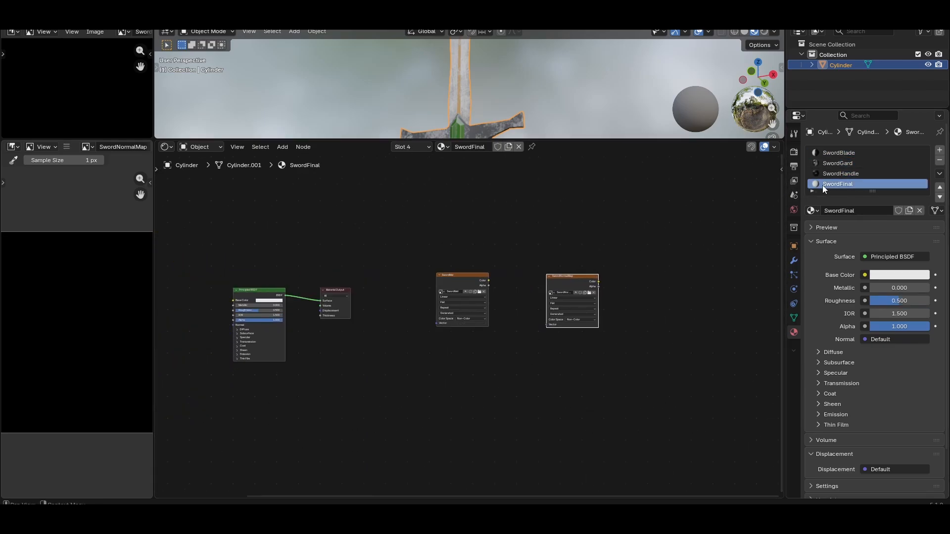
# - Set the bake type to Normal in Tangent space and bake it to the SwordNormalMap image
pyautogui.click(795, 153)
pyautogui.scroll(-10, 874, 207)
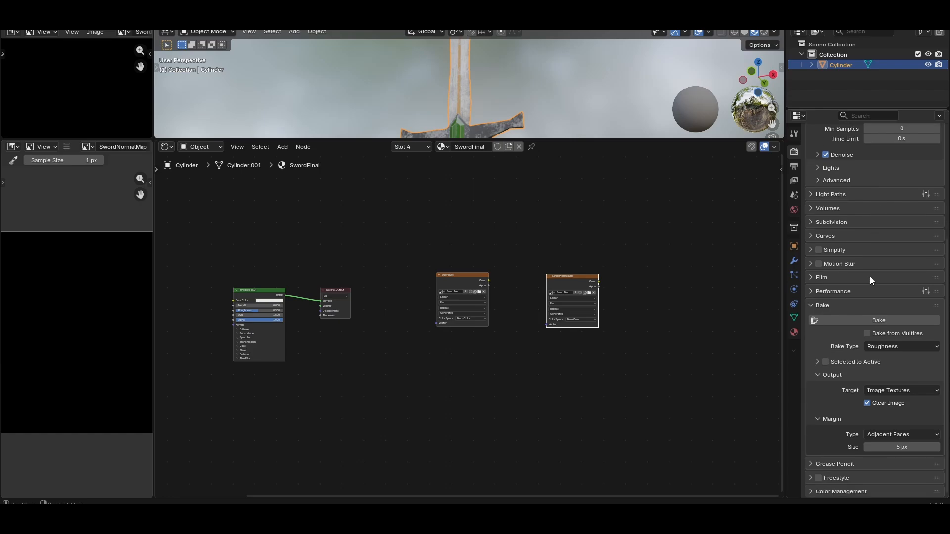
pyautogui.click(877, 346)
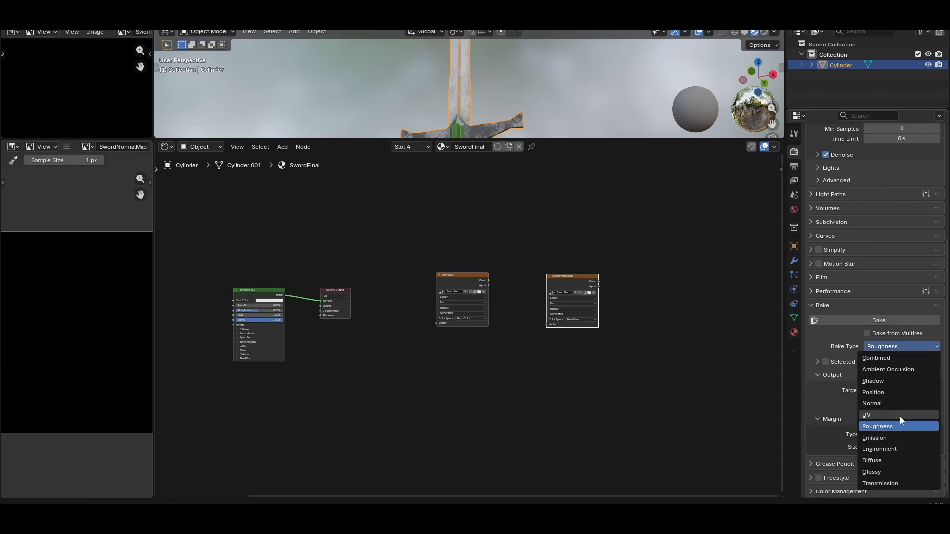
pyautogui.click(882, 405)
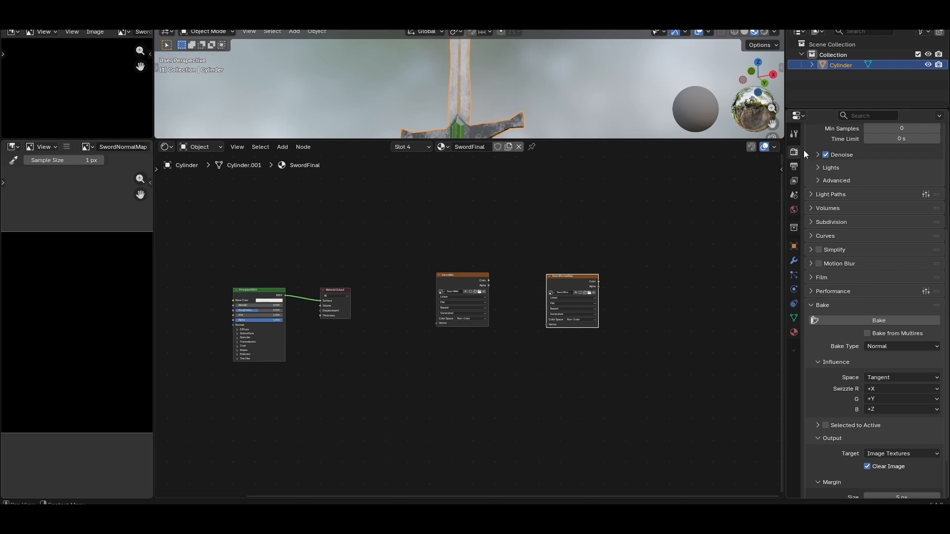
pyautogui.scroll(-3, 883, 350)
pyautogui.click(895, 295)
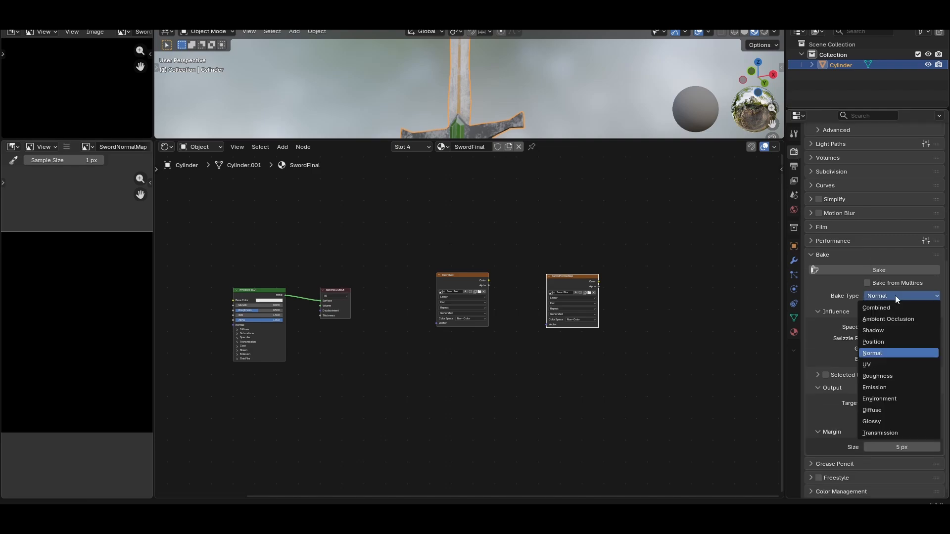
pyautogui.click(883, 354)
pyautogui.click(877, 269)
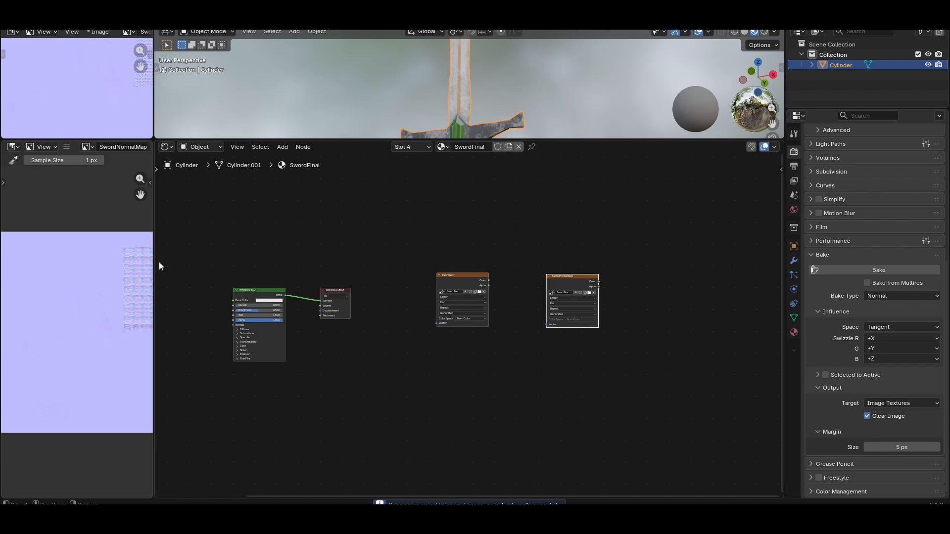
# - Widen the image editors to show the whole baked SwordNormalMap image and save it to a file
pyautogui.moveTo(154, 266); pyautogui.dragTo(256, 267)
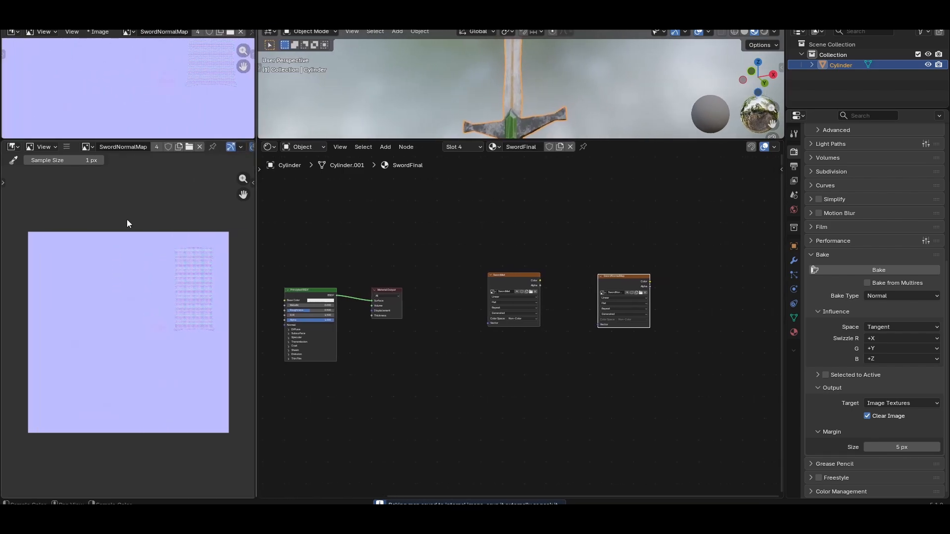
pyautogui.click(66, 147)
pyautogui.moveTo(82, 170)
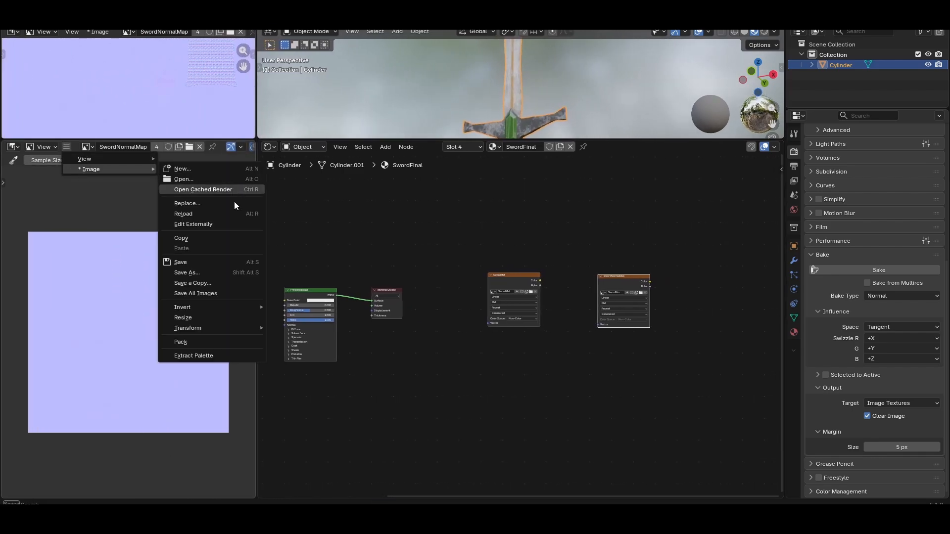
pyautogui.click(206, 272)
# - Place the SwordNormalMap node below the SwordRuff node in the SwordFinal material
pyautogui.press('Home')
pyautogui.moveTo(730, 304); pyautogui.dragTo(325, 399)
pyautogui.keyDown('ctrl'); pyautogui.hscroll(5, 497, 301); pyautogui.keyUp('ctrl')
pyautogui.scroll(1, 498, 300)
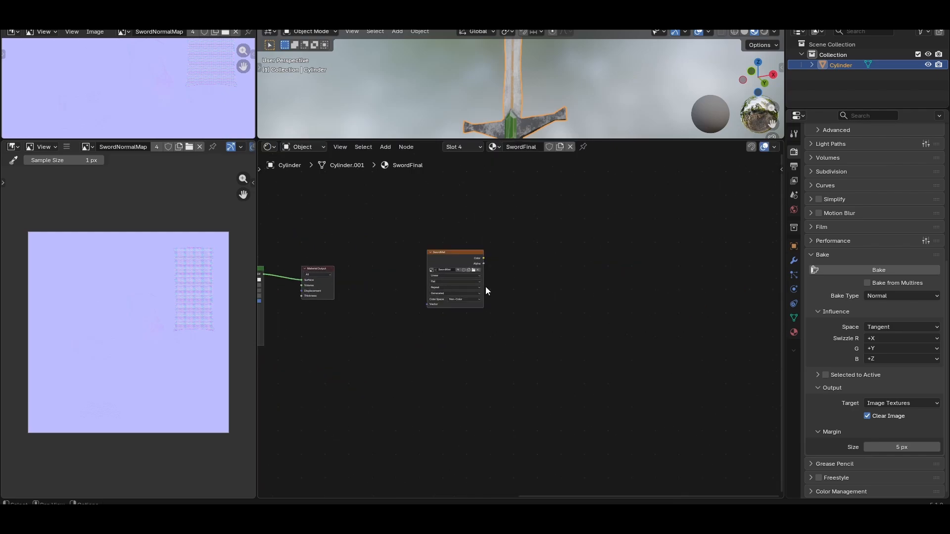
# - Select SwordFinal's SwordMet node, and in SwordBlade connect the Metallic texture's Color output to the Material Output's Surface
pyautogui.click(452, 260)
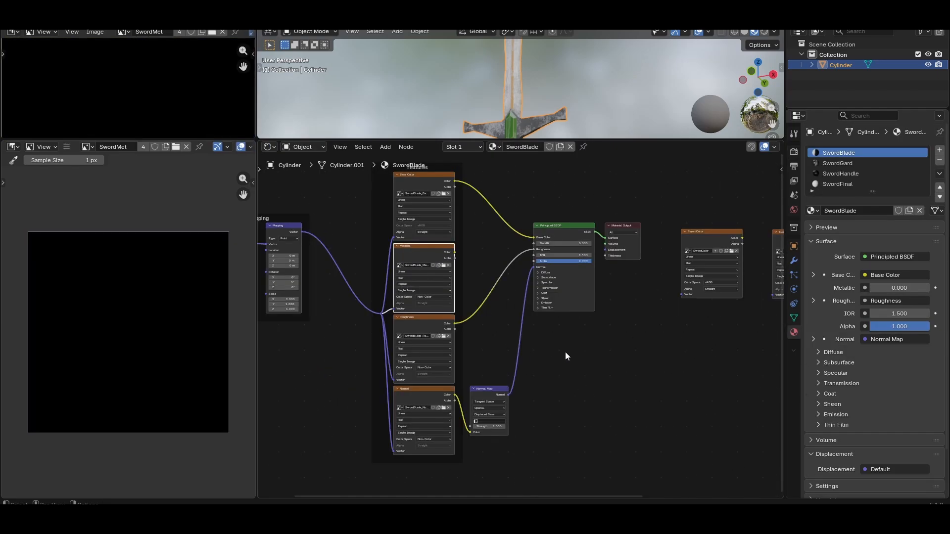
pyautogui.moveTo(565, 352); pyautogui.dragTo(528, 359, button='middle')
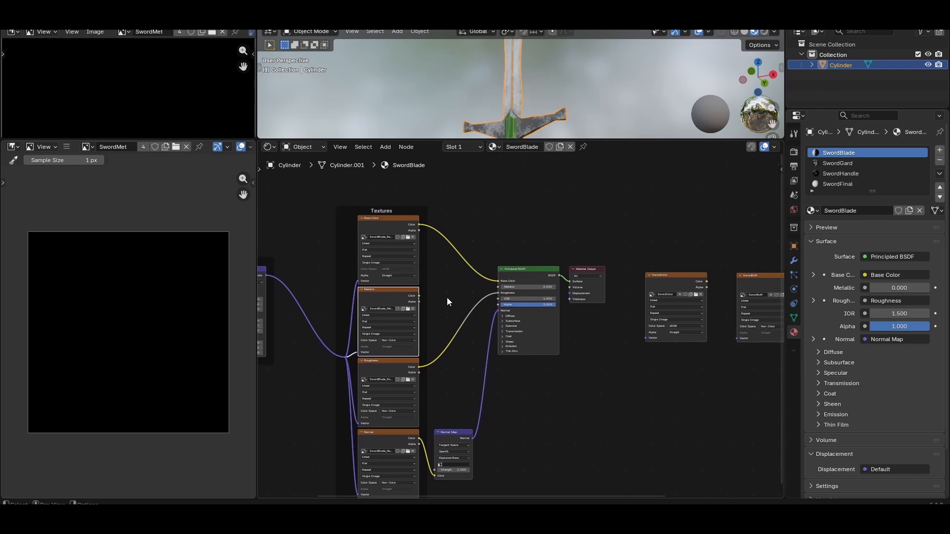
pyautogui.moveTo(420, 298); pyautogui.dragTo(570, 288)
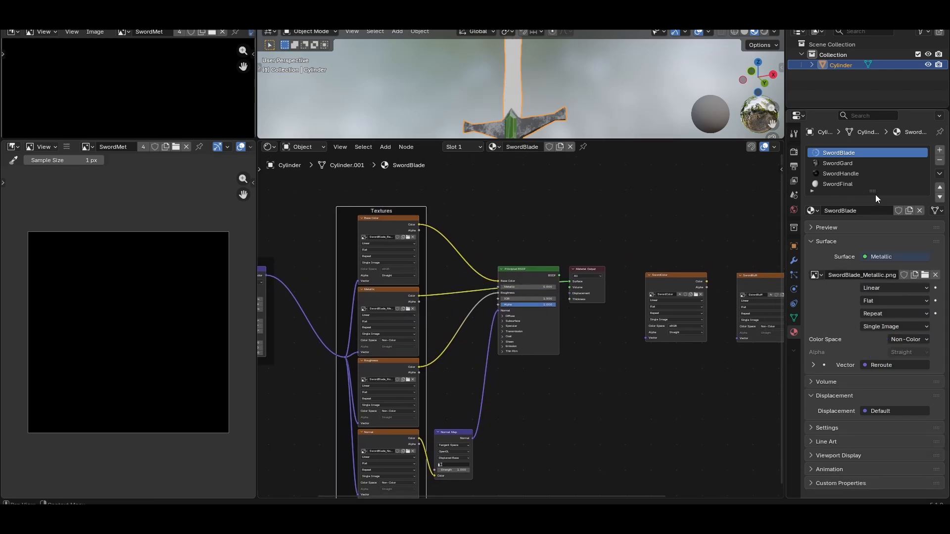
# - In the SwordGard material, connect the Metallic texture's Color output to the Material Output's Surface input
pyautogui.click(845, 165)
pyautogui.moveTo(280, 424); pyautogui.dragTo(562, 406, button='middle')
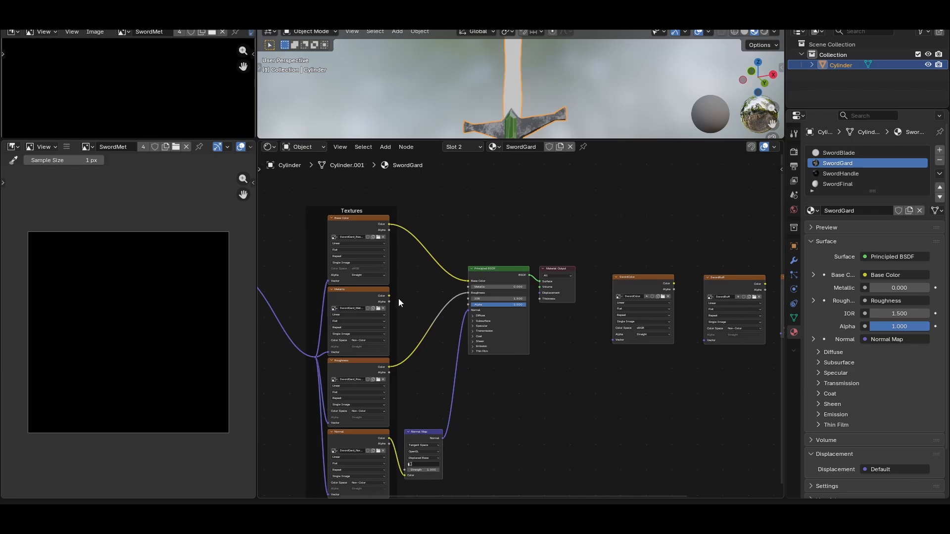
pyautogui.moveTo(390, 299); pyautogui.dragTo(540, 281)
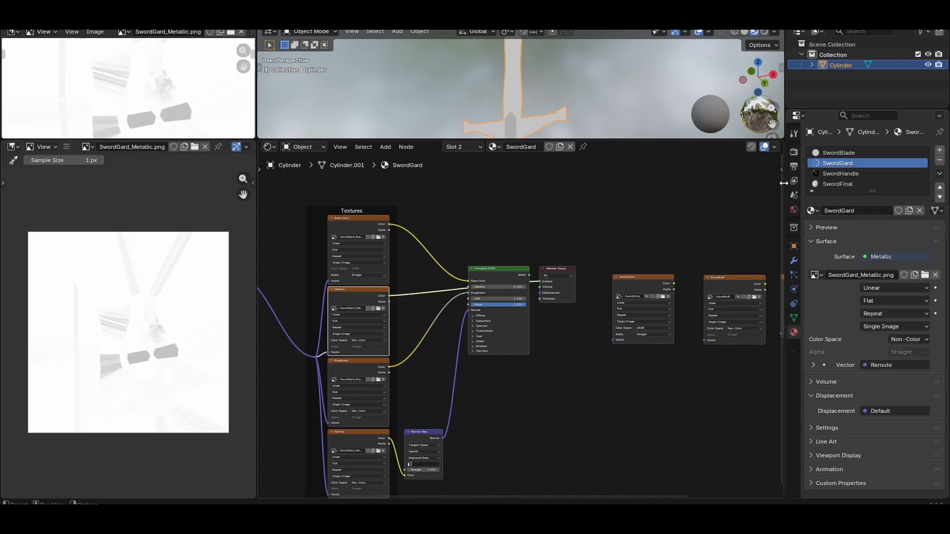
# - In the SwordHandle material, connect the Metallic texture's Color output to the Material Output's Surface input
pyautogui.click(840, 173)
pyautogui.moveTo(381, 390); pyautogui.dragTo(597, 399, button='middle')
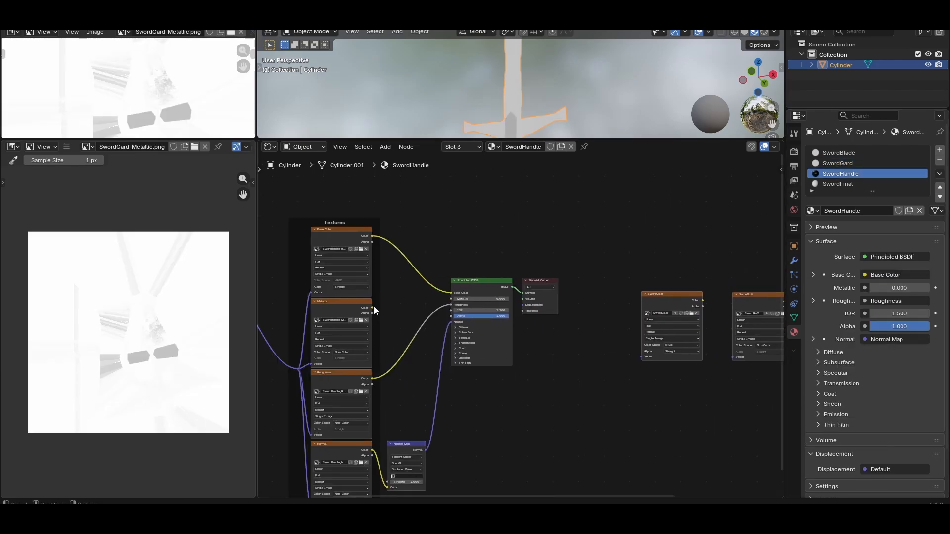
pyautogui.moveTo(372, 308); pyautogui.dragTo(522, 293)
# - Enlarge the 3D viewport and make the SwordMet image node active in the SwordFinal material
pyautogui.click(838, 183)
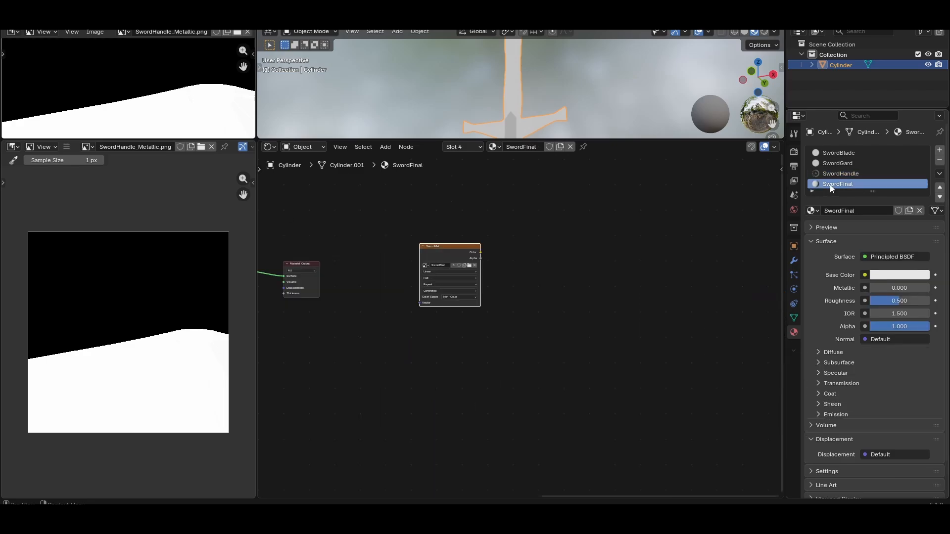
pyautogui.moveTo(346, 392); pyautogui.dragTo(354, 395, button='middle')
pyautogui.press('Home')
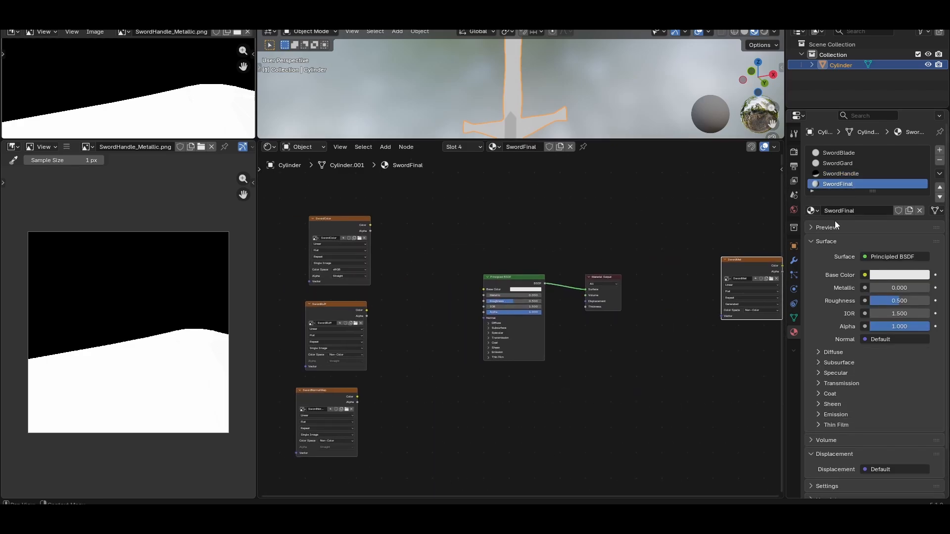
pyautogui.click(840, 174)
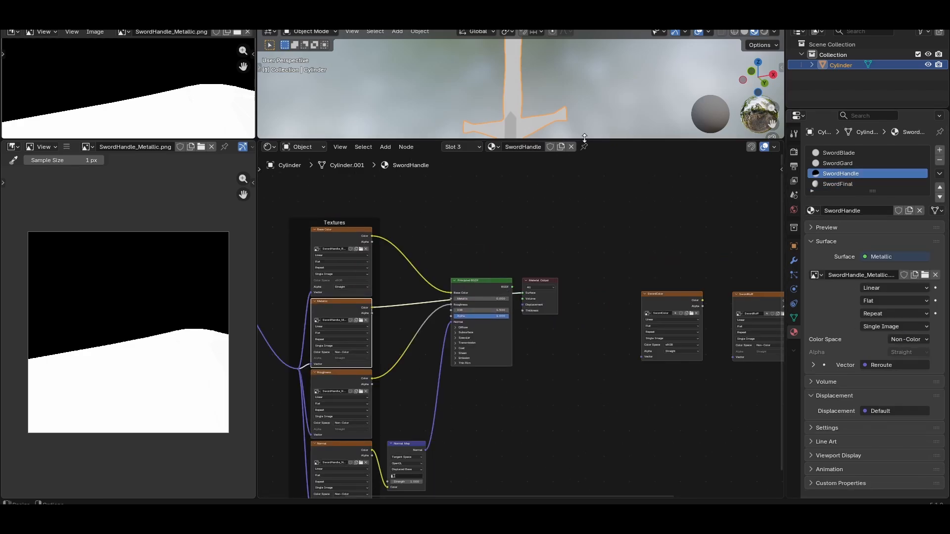
pyautogui.moveTo(586, 140); pyautogui.dragTo(590, 183)
pyautogui.click(840, 184)
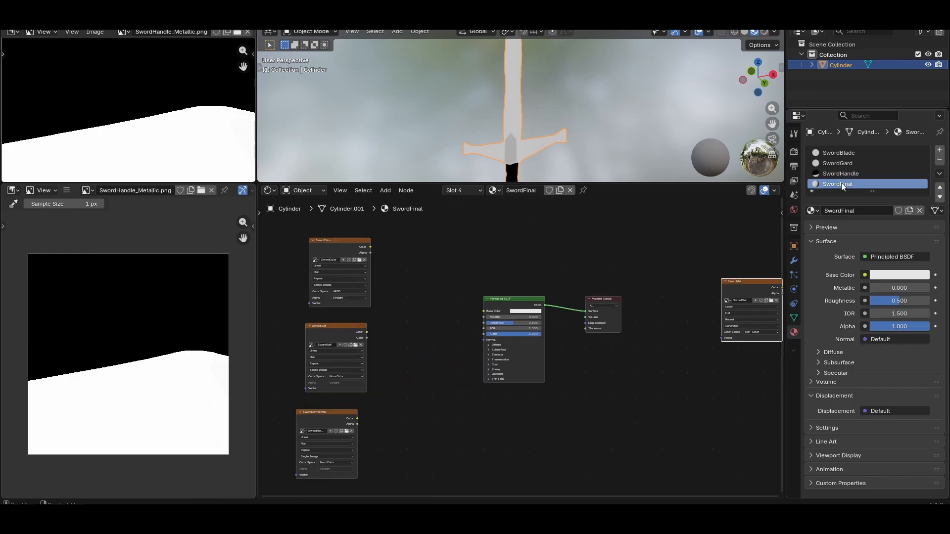
pyautogui.moveTo(534, 265); pyautogui.dragTo(436, 268, button='middle')
pyautogui.click(564, 286)
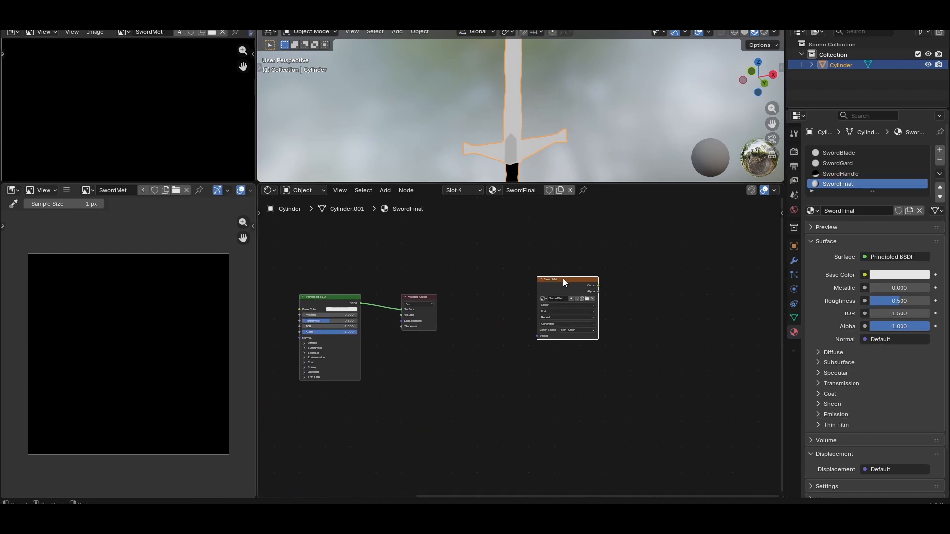
# - Make the SwordMet image node active in the SwordHandle, SwordGard and SwordBlade materials
pyautogui.click(859, 171)
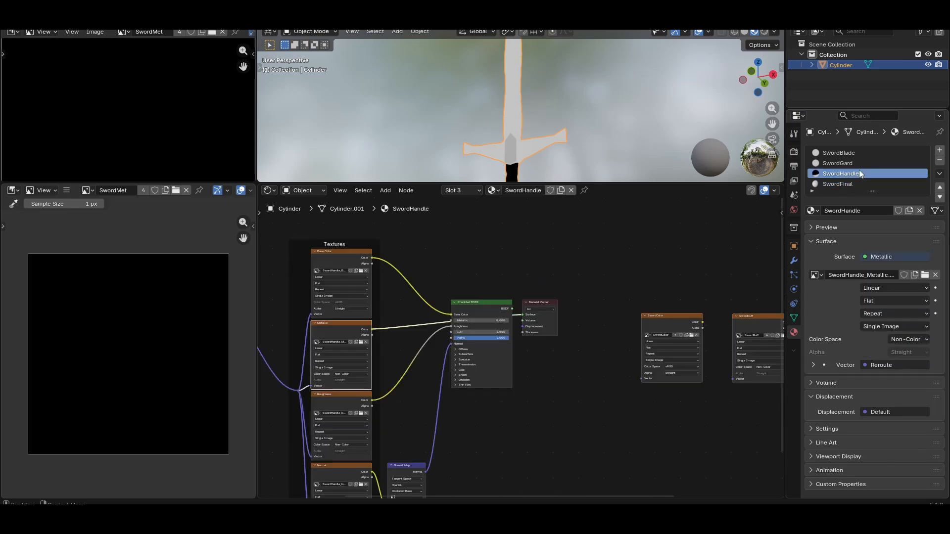
pyautogui.keyDown('ctrl'); pyautogui.scroll(-10, 460, 227); pyautogui.keyUp('ctrl')
pyautogui.click(527, 287)
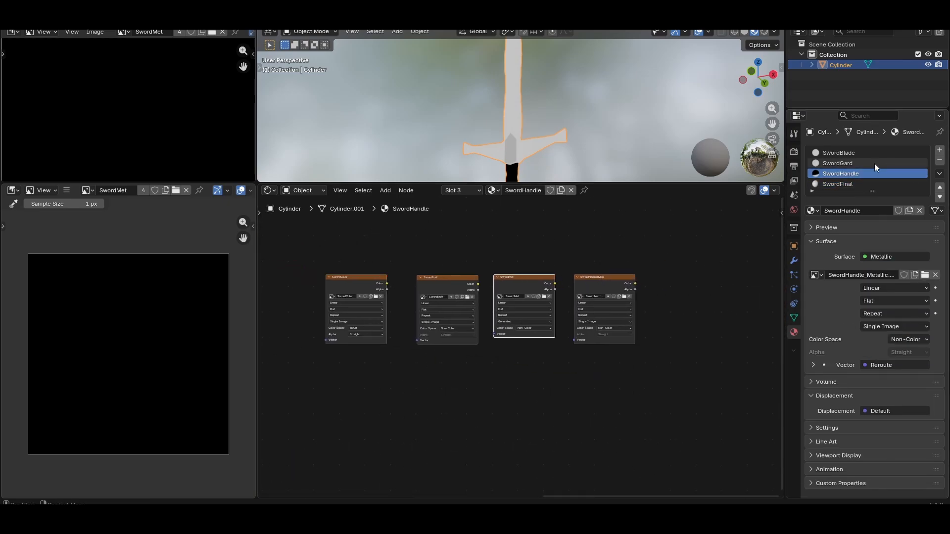
pyautogui.click(874, 163)
pyautogui.keyDown('ctrl'); pyautogui.scroll(-8, 465, 222); pyautogui.keyUp('ctrl')
pyautogui.click(568, 282)
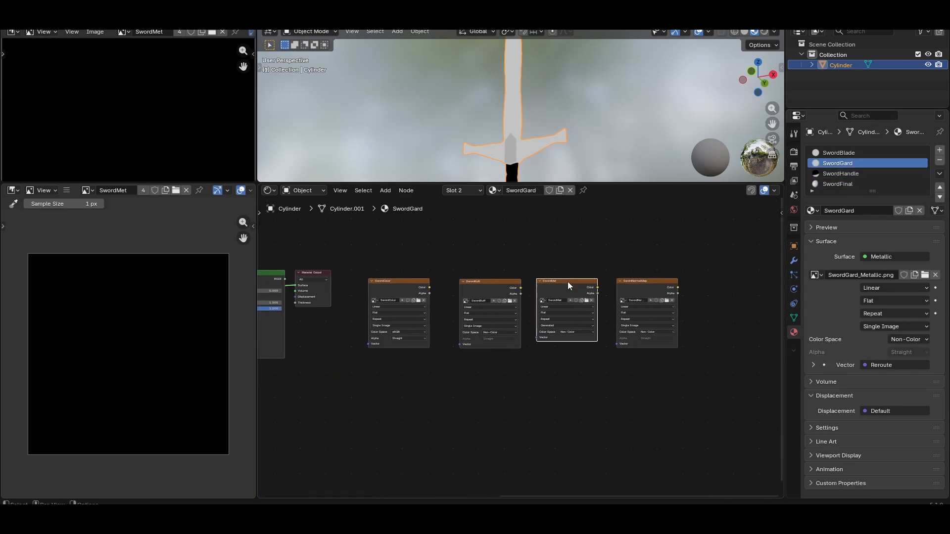
pyautogui.click(836, 153)
pyautogui.moveTo(678, 240); pyautogui.dragTo(457, 239, button='middle')
pyautogui.click(633, 292)
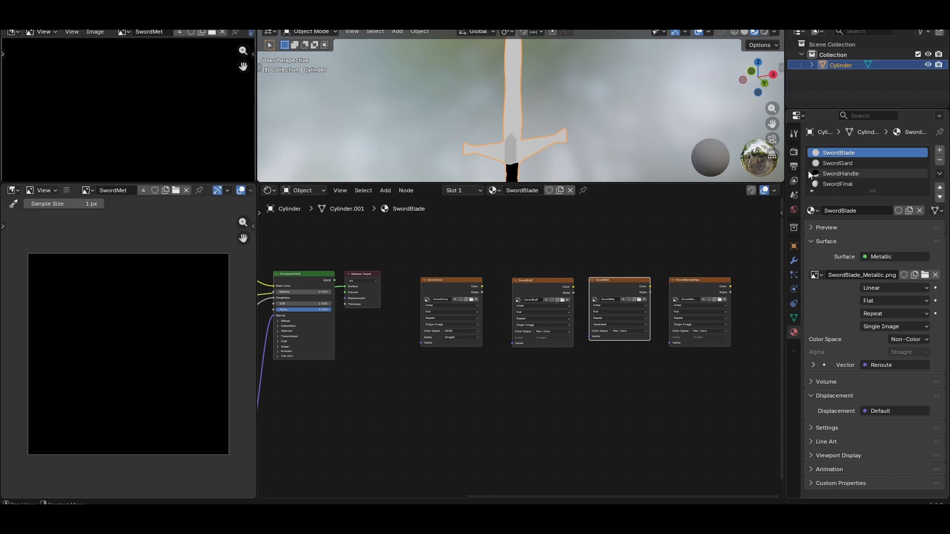
pyautogui.click(795, 153)
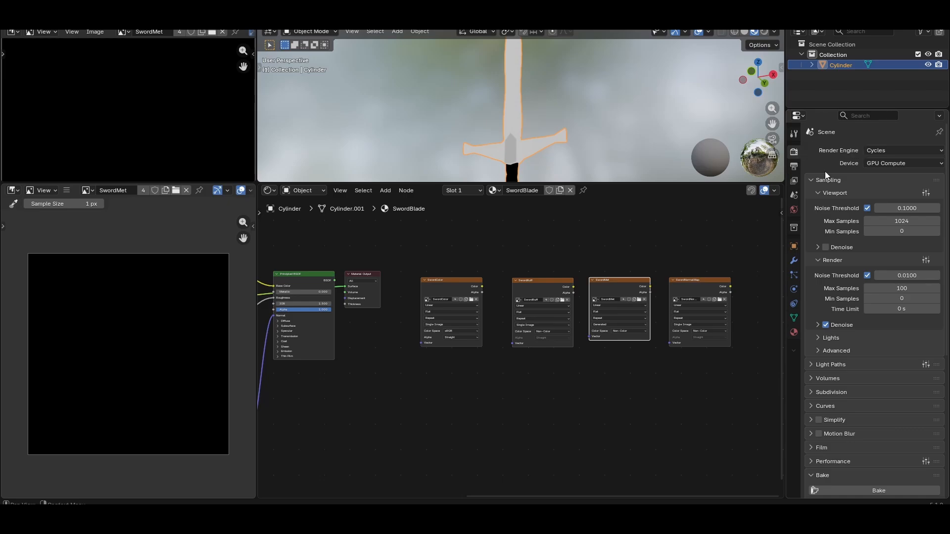
pyautogui.scroll(-10, 873, 304)
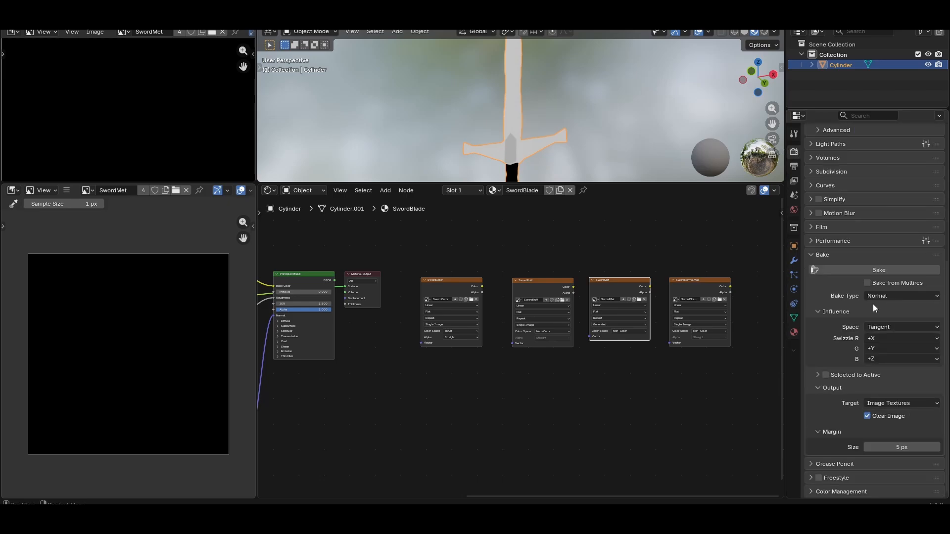
pyautogui.click(877, 296)
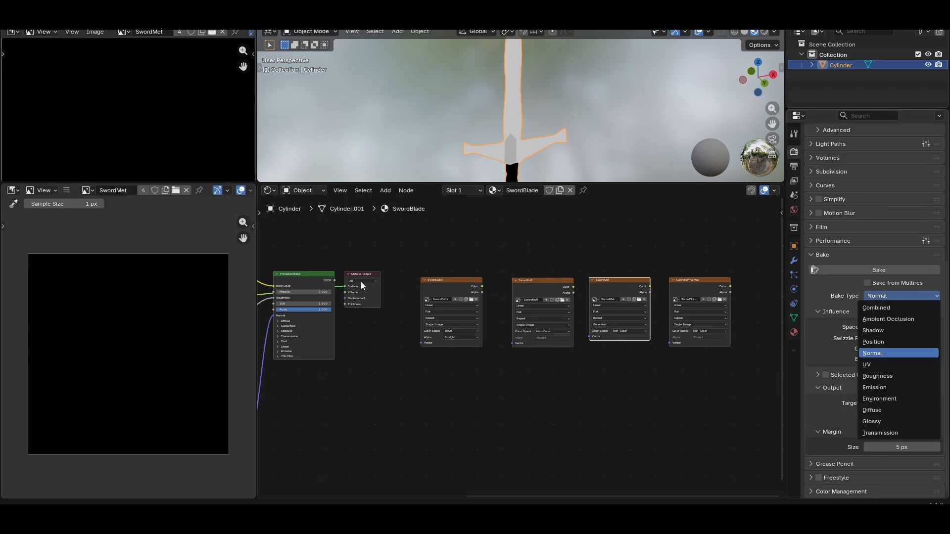
pyautogui.click(794, 332)
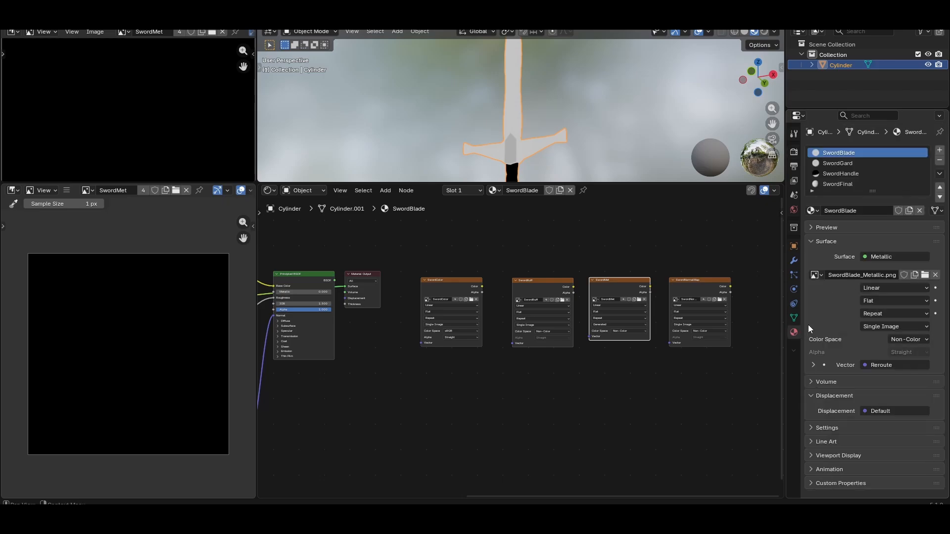
pyautogui.moveTo(340, 363); pyautogui.dragTo(525, 365, button='middle')
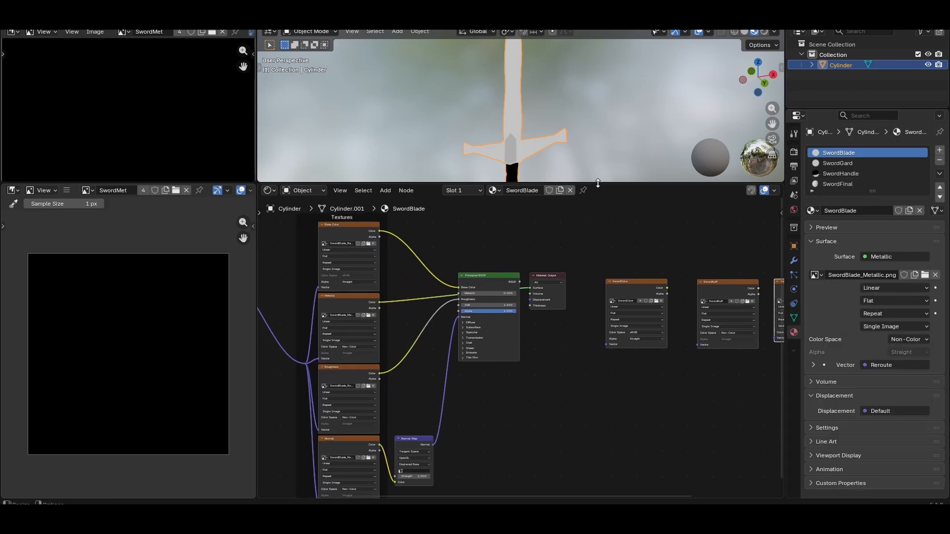
# - Enlarge the 3D viewport further and bake the metallic map into the SwordMet image using the Emission bake type
pyautogui.moveTo(598, 183); pyautogui.dragTo(620, 207)
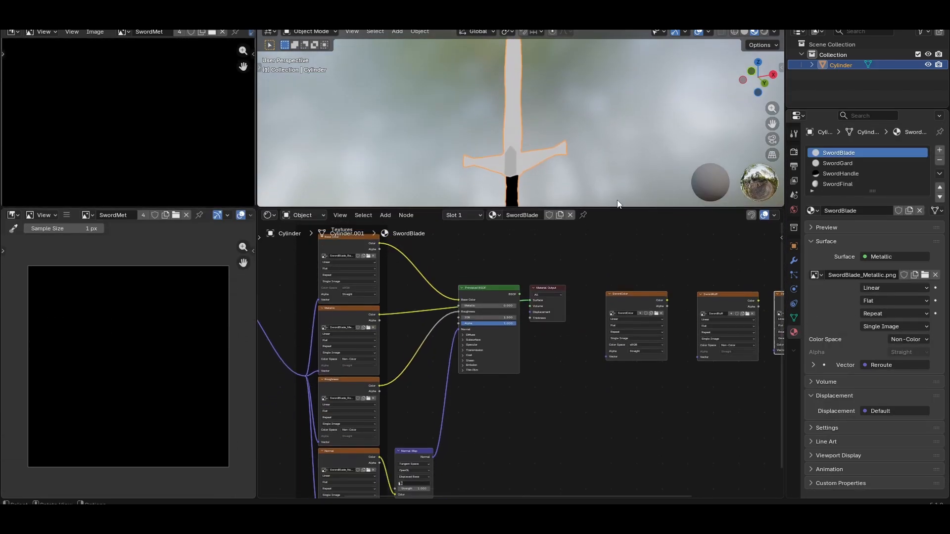
pyautogui.click(794, 152)
pyautogui.scroll(-10, 905, 301)
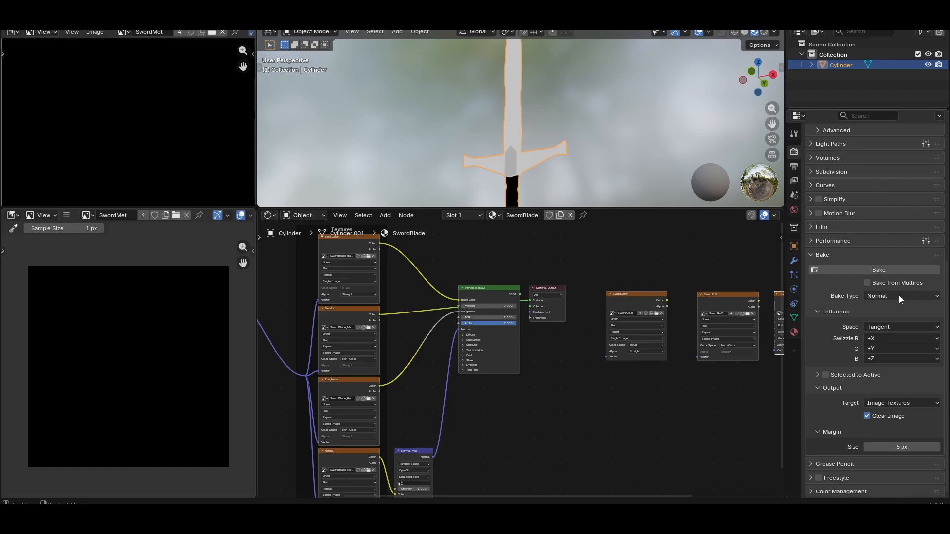
pyautogui.click(899, 295)
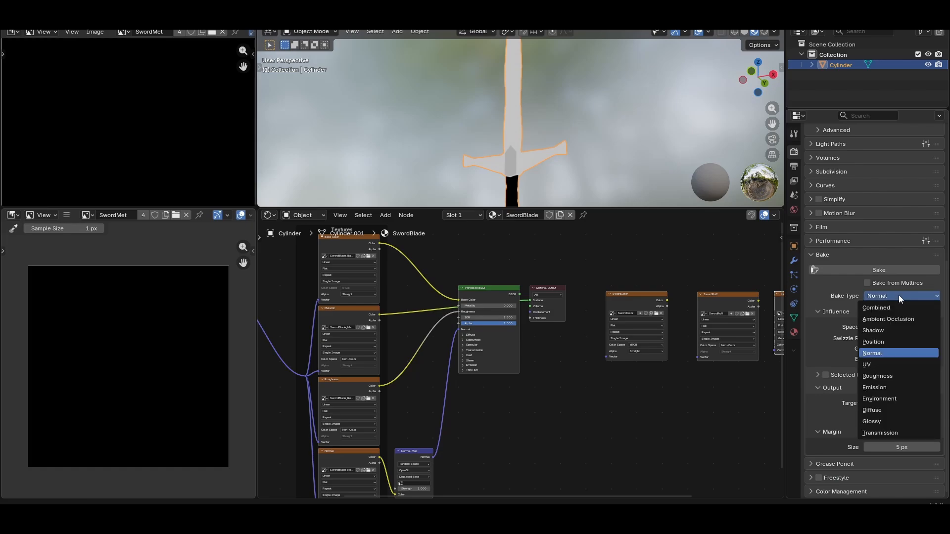
pyautogui.click(891, 388)
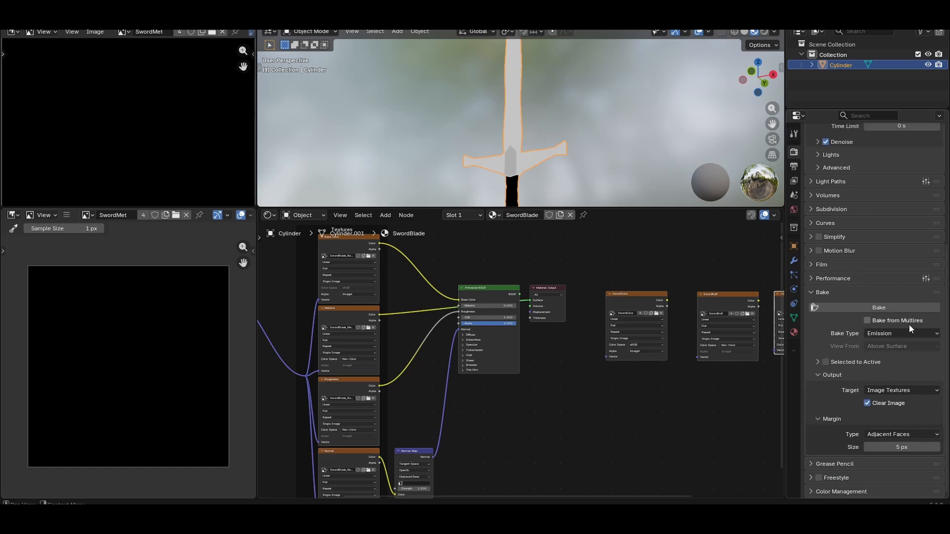
pyautogui.moveTo(684, 404); pyautogui.dragTo(454, 399, button='middle')
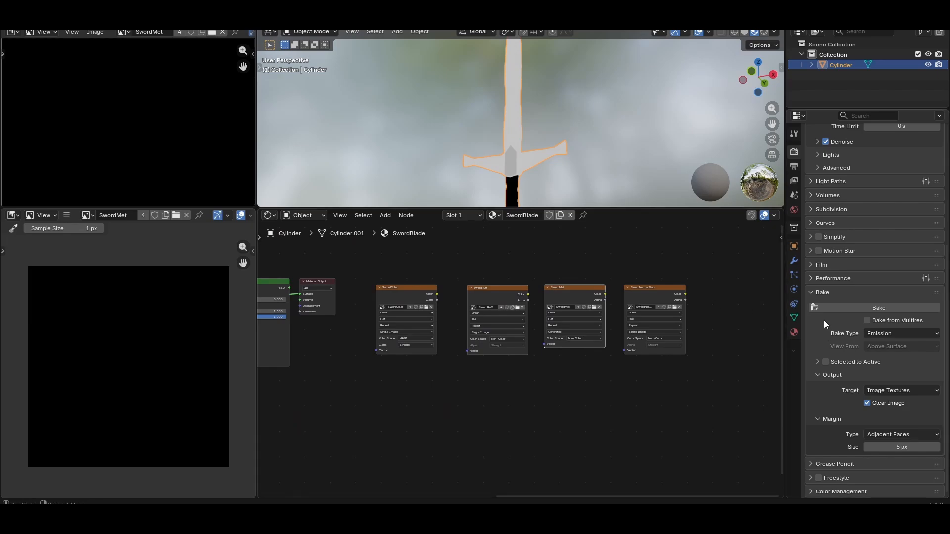
pyautogui.click(863, 308)
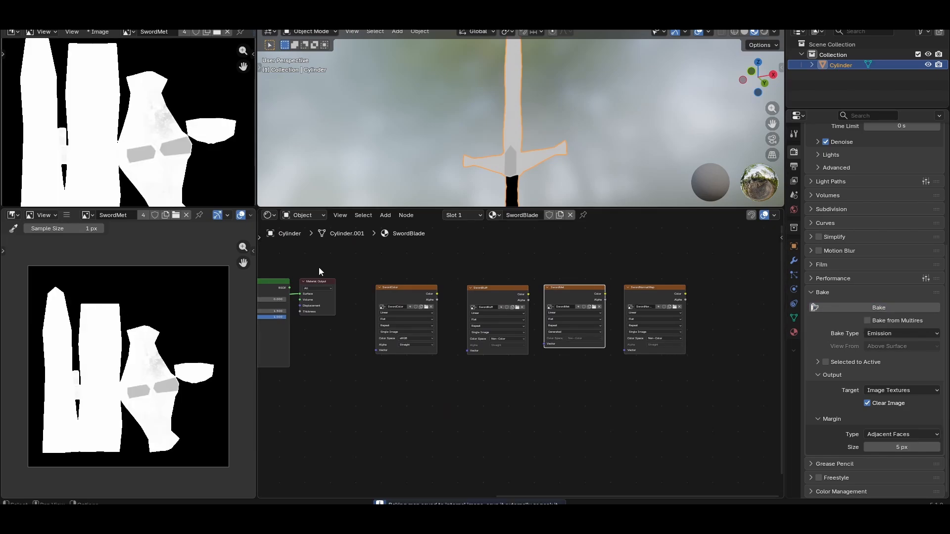
# - Save the baked metallic image as SwordMet.png in the SwordModel folder, and save the project file
pyautogui.click(66, 215)
pyautogui.moveTo(99, 237)
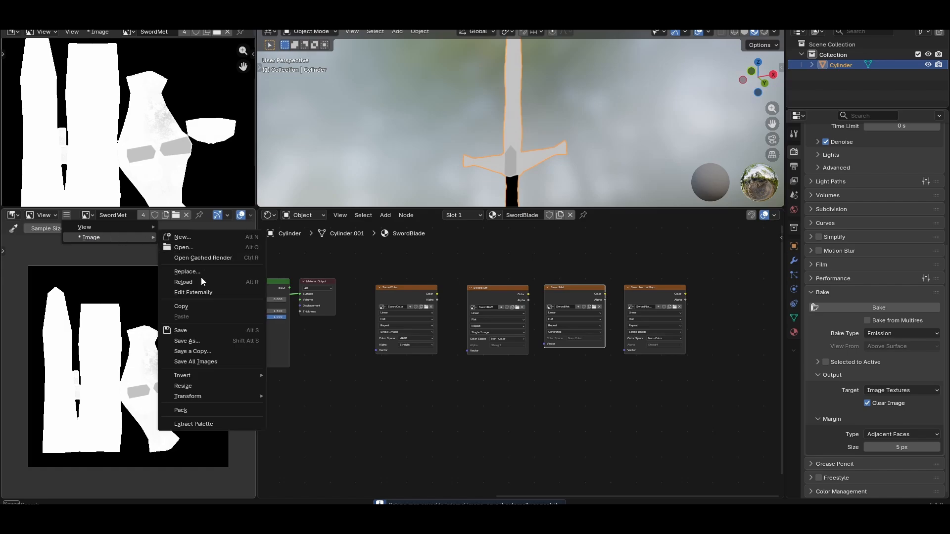
pyautogui.click(188, 341)
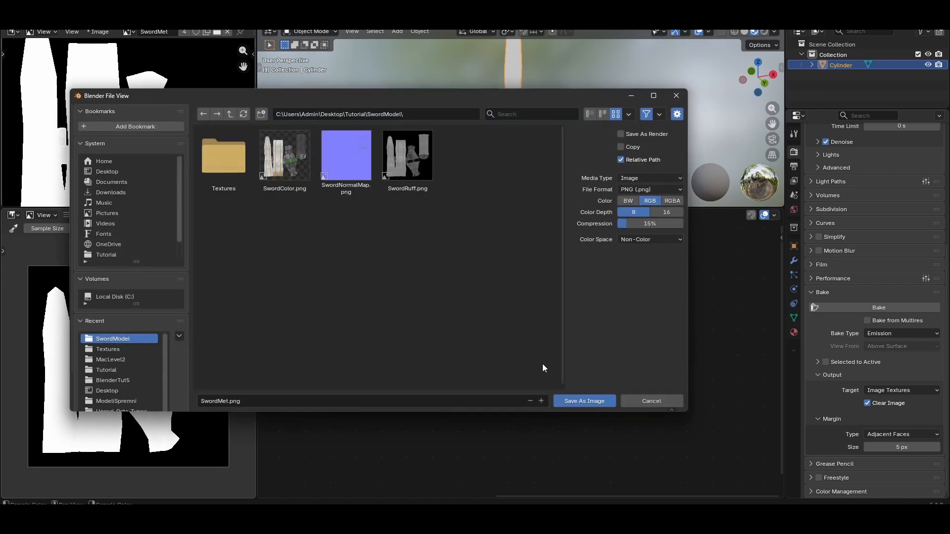
pyautogui.click(585, 401)
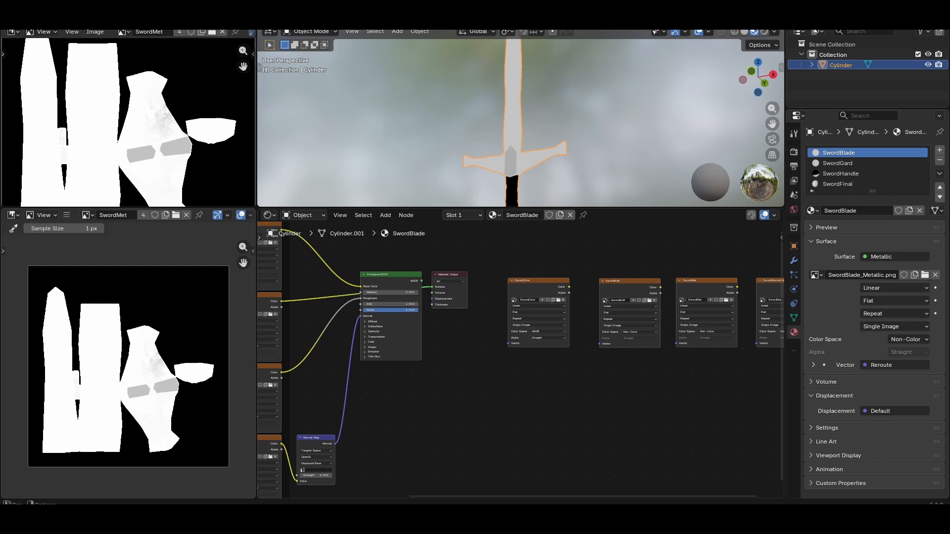
pyautogui.click(15, 25)
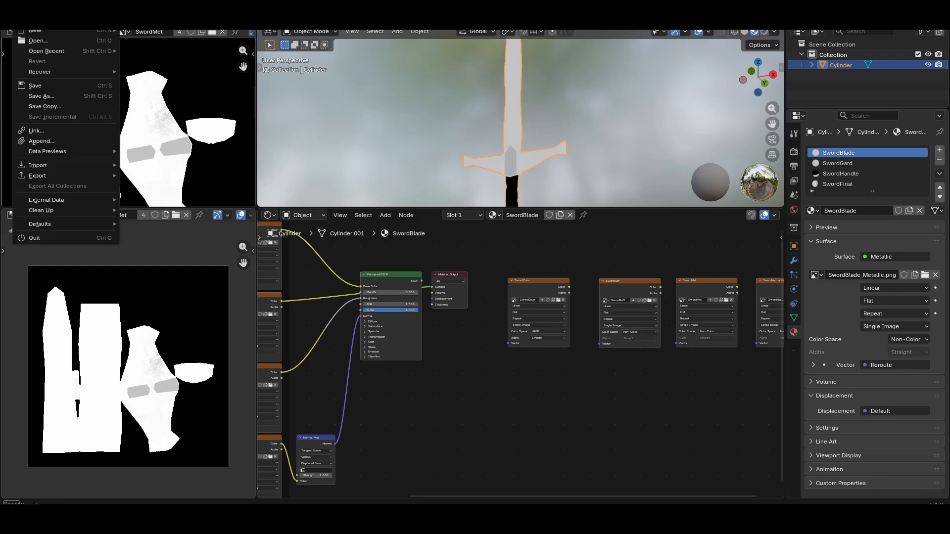
pyautogui.click(30, 79)
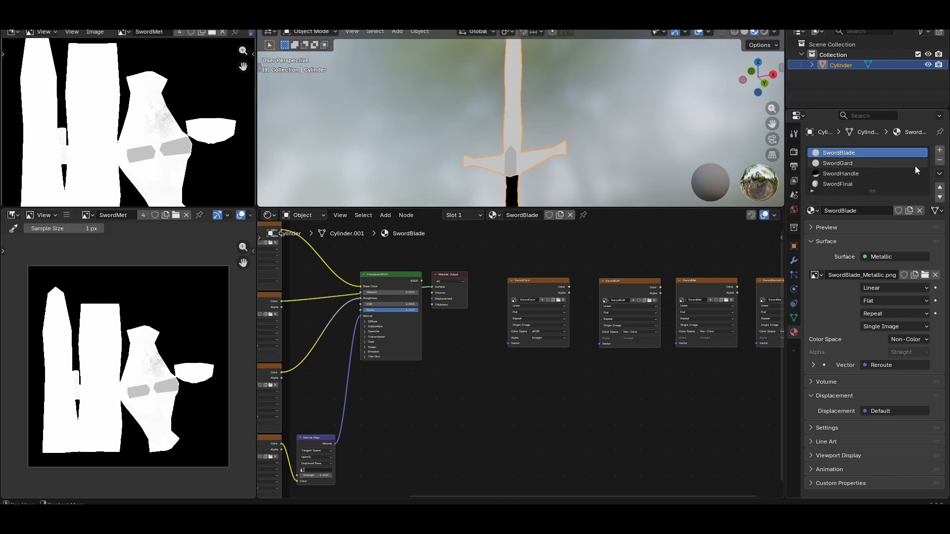
# - Remove the SwordBlade, SwordGard and SwordHandle material slots from the sword, keeping only SwordFinal
pyautogui.click(940, 160)
pyautogui.click(940, 160)
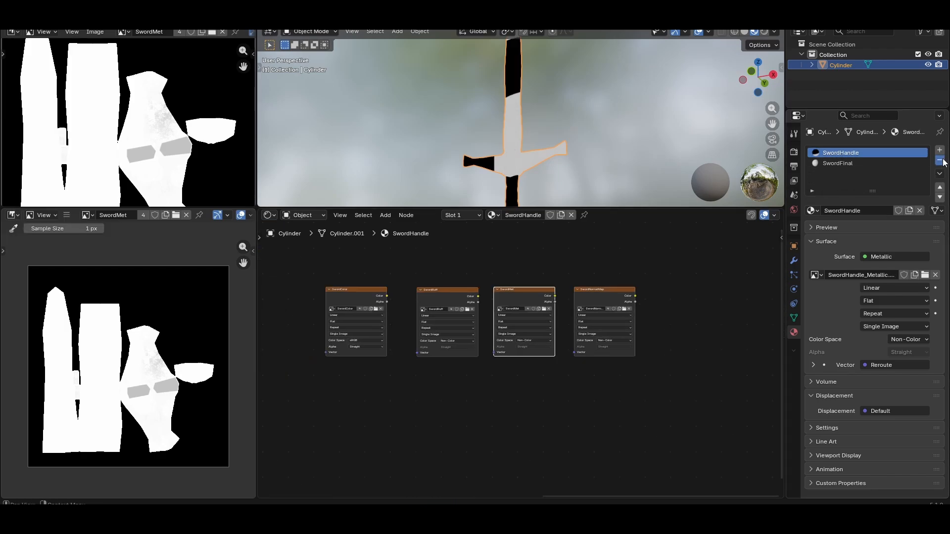
pyautogui.click(940, 160)
# - In SwordFinal, connect SwordColor's Color output to the Principled BSDF's Base Color and SwordRuff's Color output to Roughness
pyautogui.scroll(-1, 526, 394)
pyautogui.scroll(-3, 525, 395)
pyautogui.moveTo(463, 410); pyautogui.dragTo(599, 393, button='middle')
pyautogui.scroll(6, 525, 349)
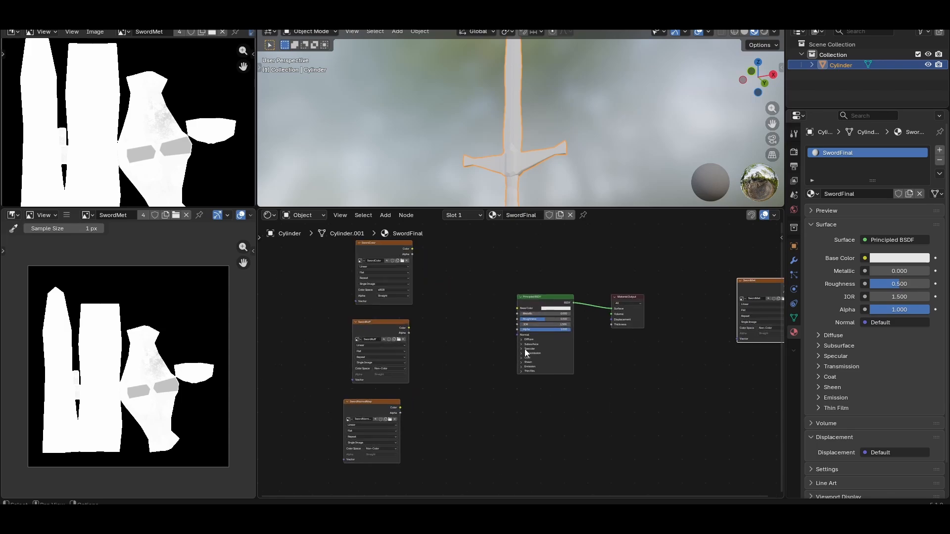
pyautogui.moveTo(456, 295); pyautogui.dragTo(473, 365, button='middle')
pyautogui.scroll(3, 473, 365)
pyautogui.moveTo(405, 296); pyautogui.dragTo(547, 377)
pyautogui.scroll(-5, 500, 318)
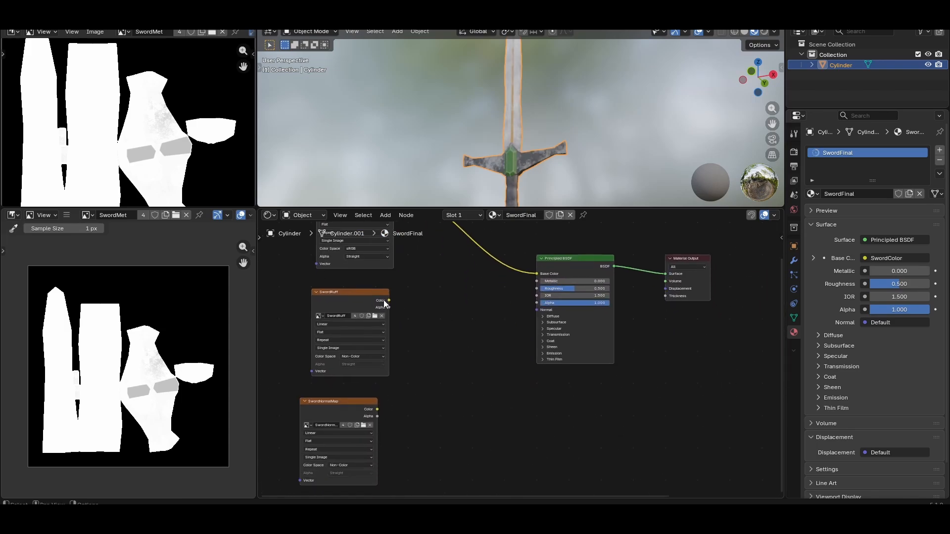
pyautogui.moveTo(387, 300); pyautogui.dragTo(536, 289)
# - Add a Normal Map node beside the SwordNormalMap image node in the SwordFinal material
pyautogui.scroll(1, 416, 356)
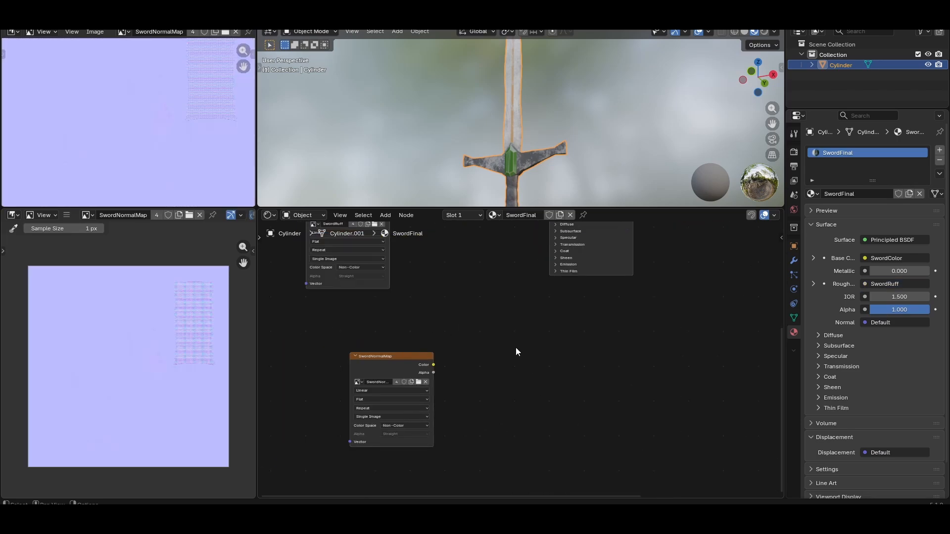
pyautogui.moveTo(515, 348); pyautogui.dragTo(520, 377, button='middle')
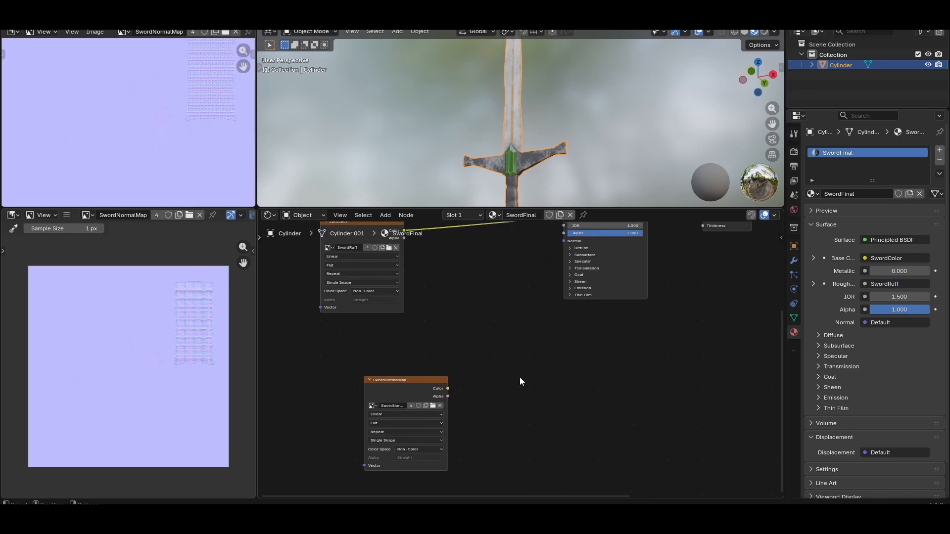
pyautogui.hotkey('shift', 'a')
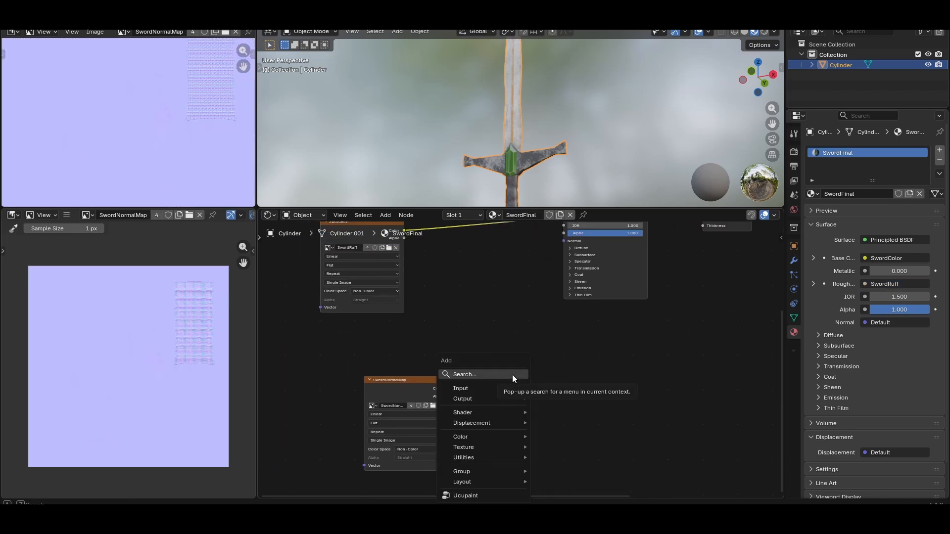
pyautogui.click(512, 375)
pyautogui.write('norma')
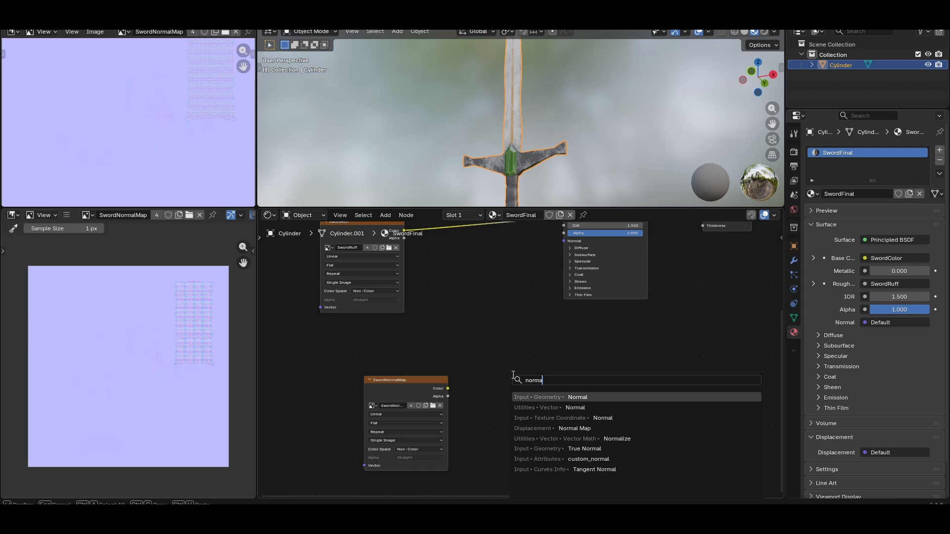
pyautogui.write('l map')
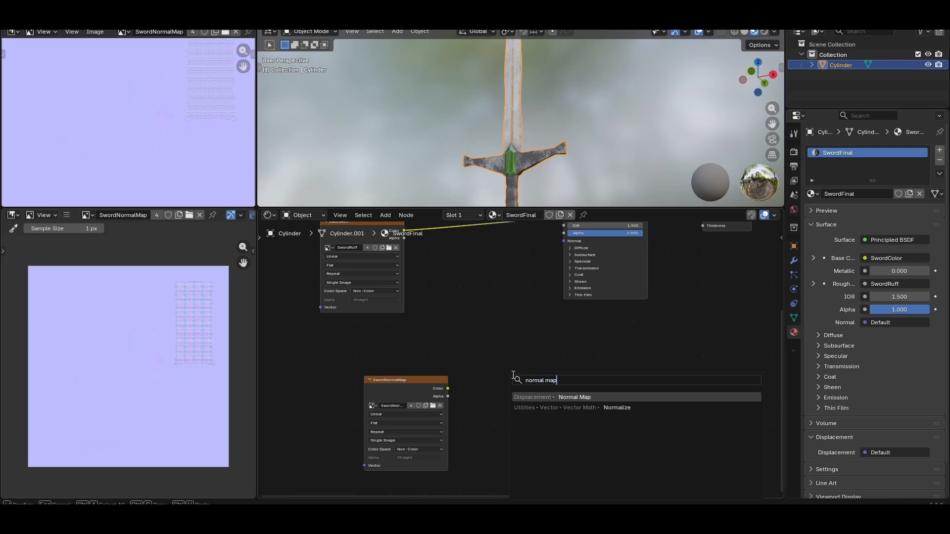
pyautogui.press('Return')
pyautogui.click(487, 356)
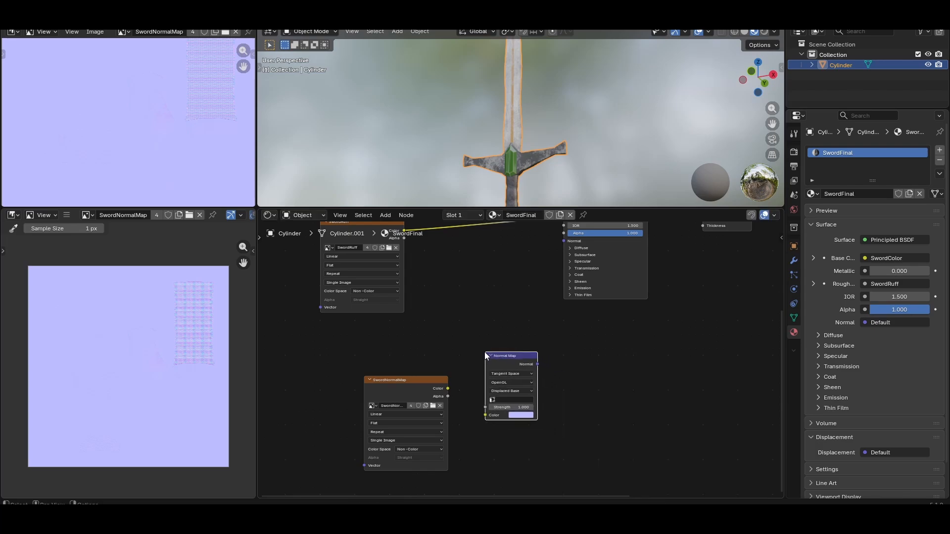
# - Connect SwordNormalMap's Color output to the Normal Map node's Color, and its Normal output to the Principled BSDF's Normal input
pyautogui.moveTo(448, 388); pyautogui.dragTo(486, 415)
pyautogui.moveTo(559, 371); pyautogui.dragTo(522, 431, button='middle')
pyautogui.moveTo(501, 426); pyautogui.dragTo(524, 301)
pyautogui.scroll(-1, 652, 404)
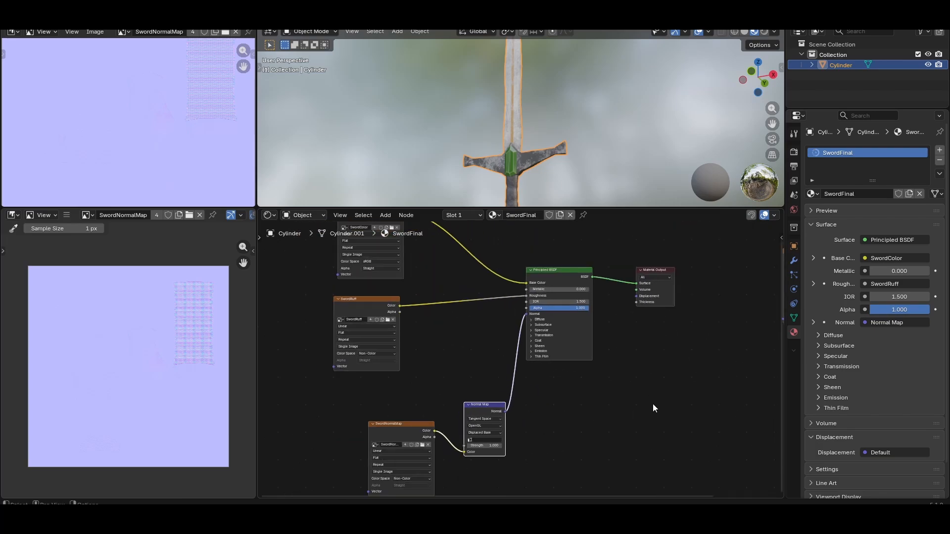
# - Move the SwordMet node in beside the Principled BSDF, connecting its Color output to Metallic and SwordRuff's Color output to Roughness
pyautogui.scroll(-1, 654, 404)
pyautogui.rightClick(654, 395)
pyautogui.moveTo(674, 402); pyautogui.dragTo(611, 423, button='middle')
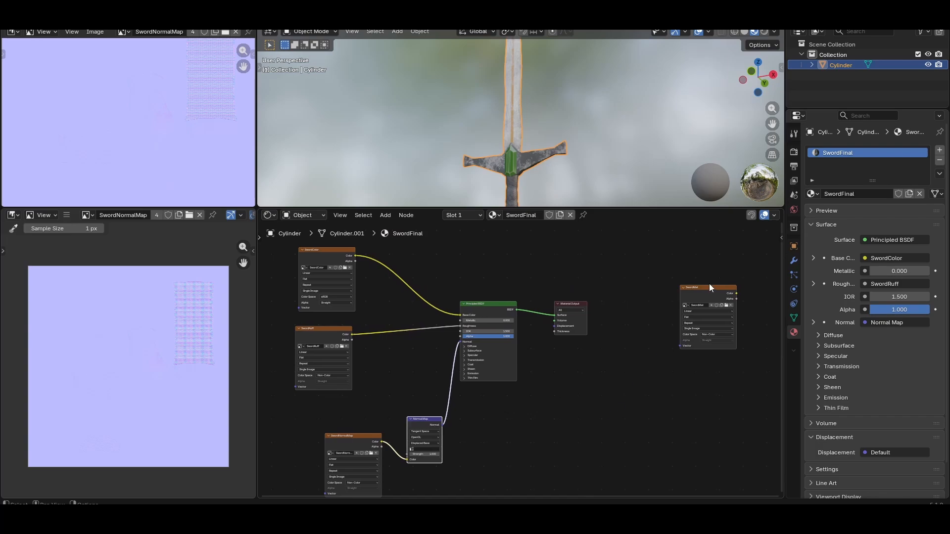
pyautogui.moveTo(708, 285); pyautogui.dragTo(402, 323)
pyautogui.moveTo(324, 329); pyautogui.dragTo(300, 402)
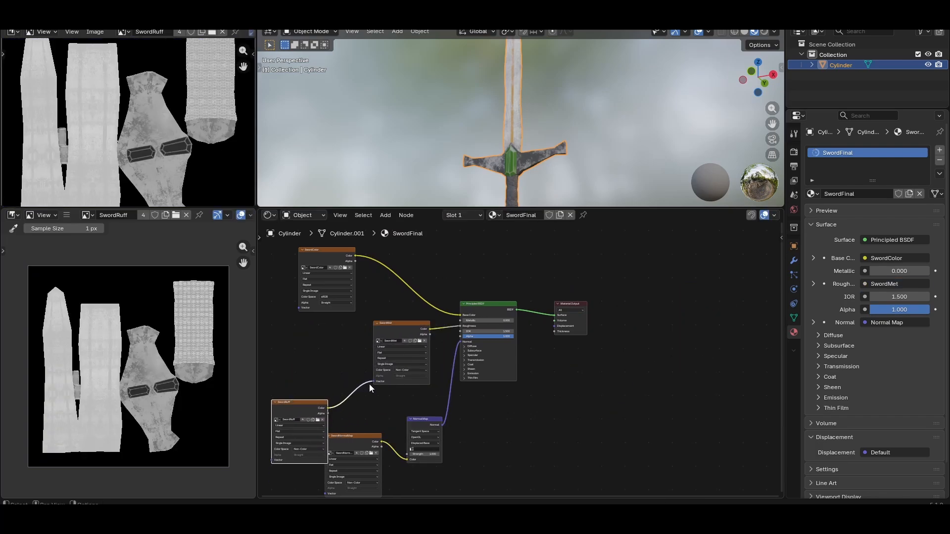
pyautogui.moveTo(373, 381); pyautogui.dragTo(462, 326)
pyautogui.moveTo(402, 324); pyautogui.dragTo(460, 321)
# - Enlarge the 3D viewport over the node editor and inspect the textured sword up close and as a whole
pyautogui.moveTo(559, 208); pyautogui.dragTo(559, 461)
pyautogui.scroll(8, 545, 367)
pyautogui.scroll(-8, 545, 367)
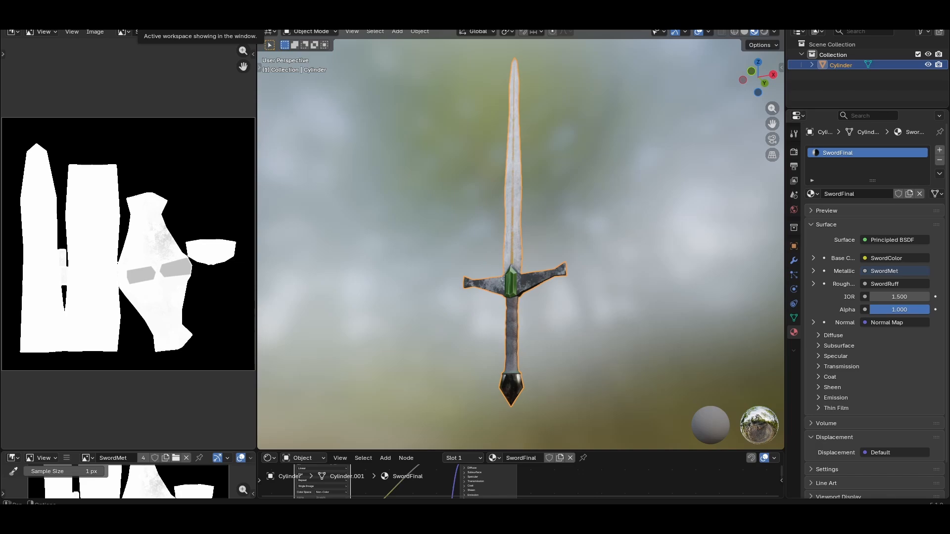
# - Switch to the Layout workspace and display the sword there with Material Preview shading
pyautogui.click(148, 22)
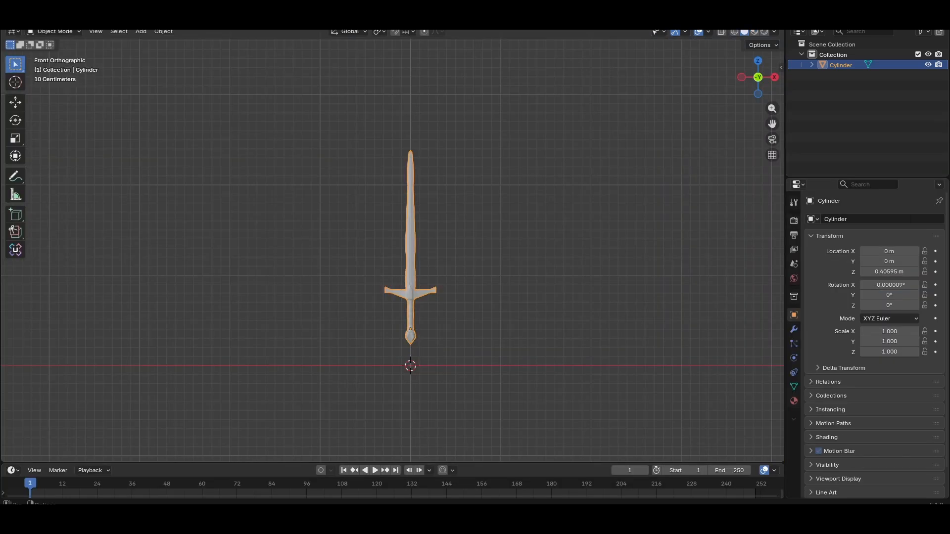
pyautogui.click(754, 32)
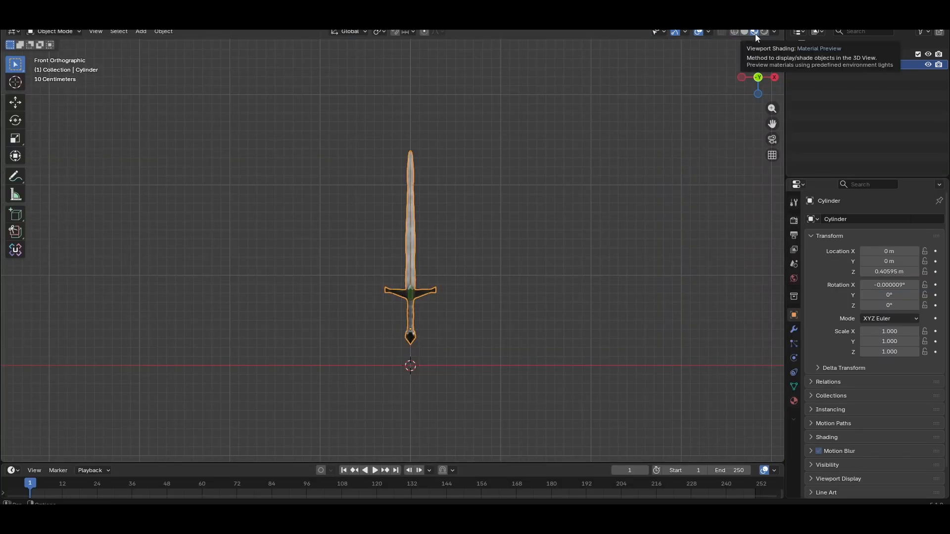
pyautogui.scroll(4, 485, 222)
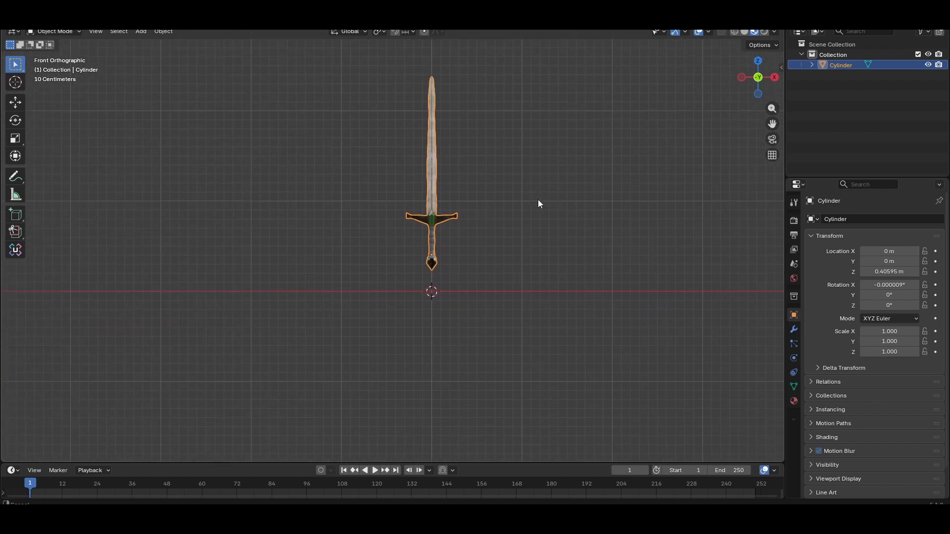
pyautogui.scroll(3, 552, 245)
pyautogui.keyDown('shift'); pyautogui.moveTo(525, 254); pyautogui.dragTo(494, 365, button='middle'); pyautogui.keyUp('shift')
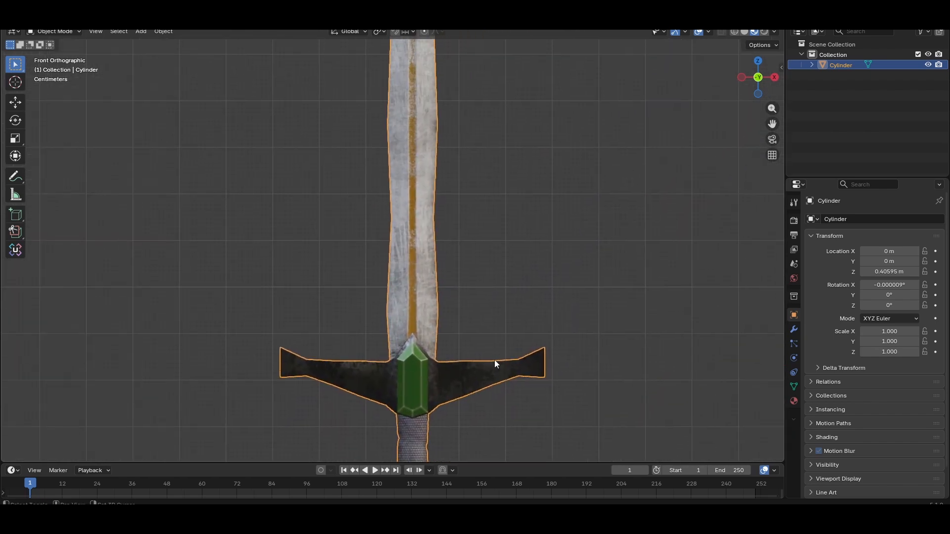
pyautogui.scroll(-4, 503, 301)
pyautogui.keyDown('shift'); pyautogui.moveTo(493, 252); pyautogui.dragTo(500, 298, button='middle'); pyautogui.keyUp('shift')
# - Reselect the sword and show its SwordFinal material properties
pyautogui.click(728, 327)
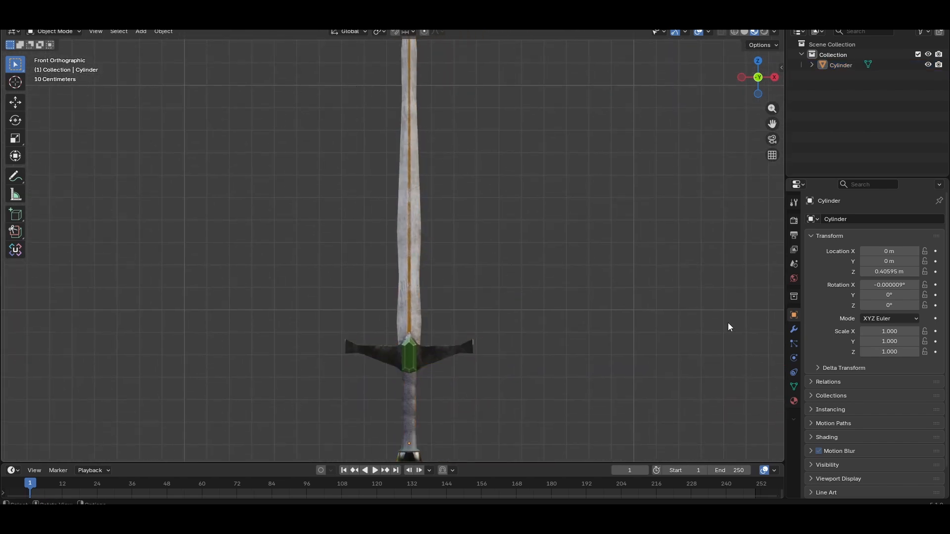
pyautogui.click(417, 370)
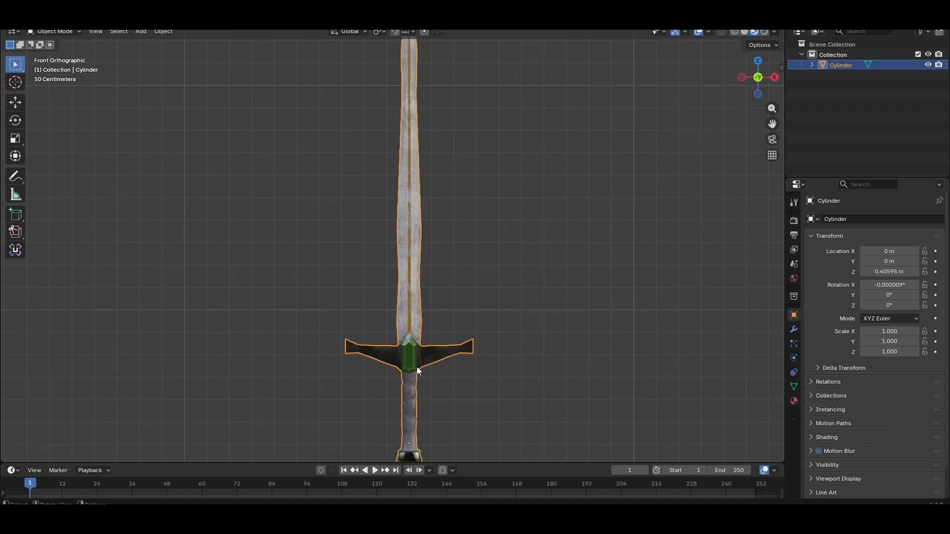
pyautogui.click(794, 401)
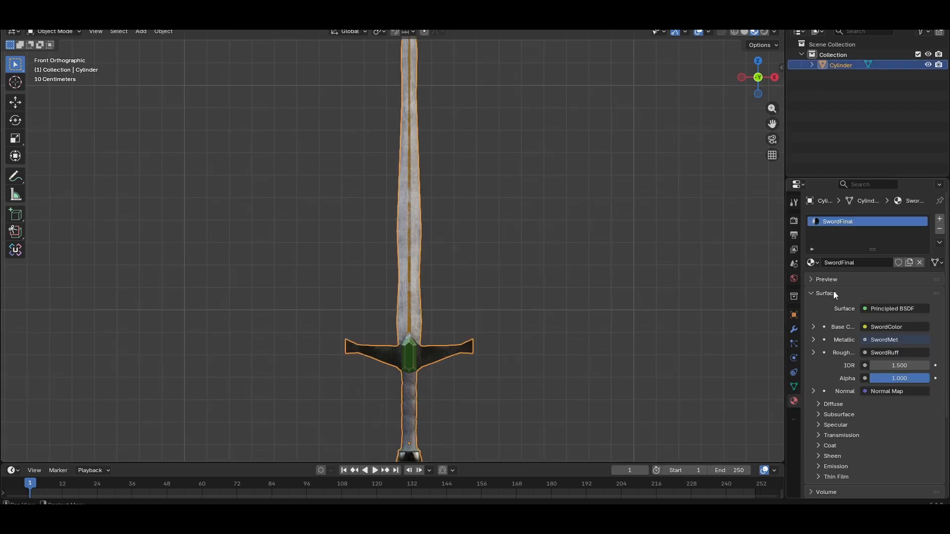
pyautogui.click(22, 20)
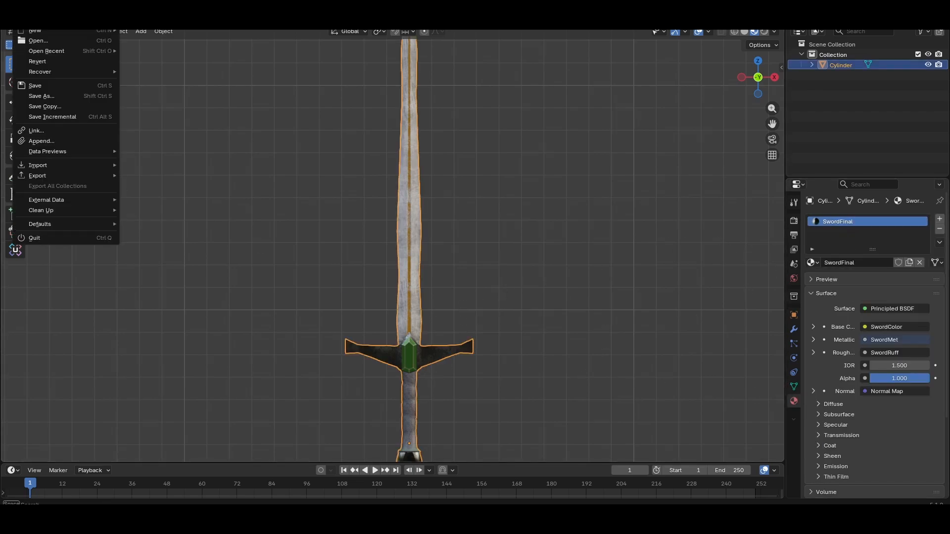
pyautogui.click(535, 261)
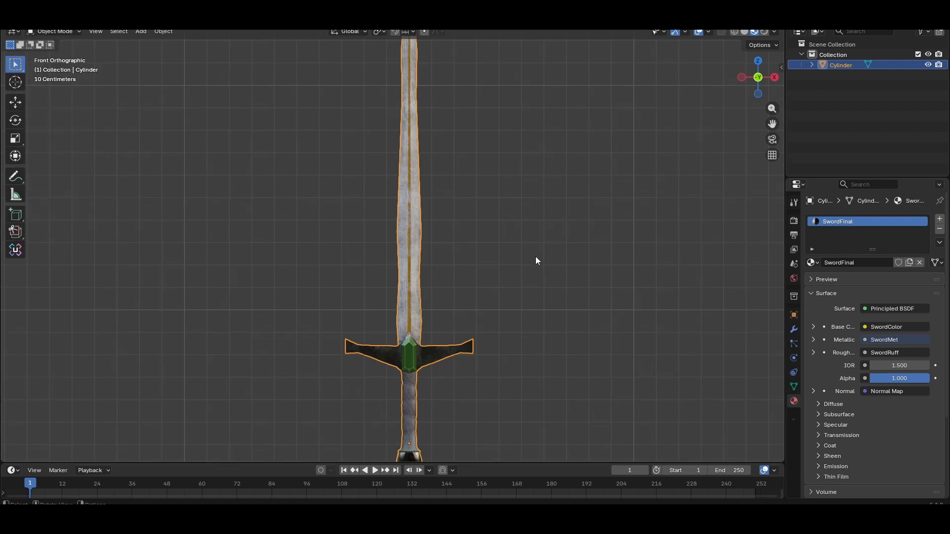
pyautogui.moveTo(536, 257); pyautogui.dragTo(486, 283, button='middle')
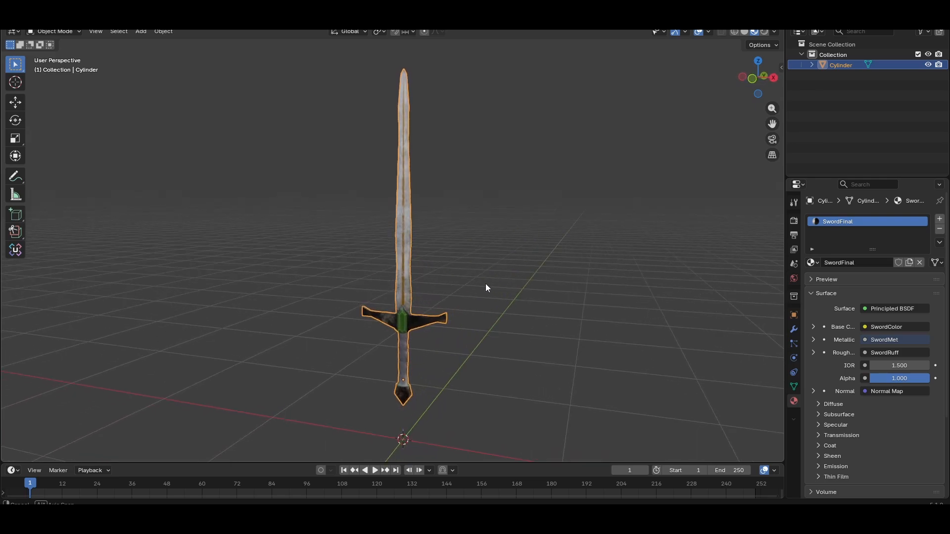
pyautogui.scroll(3, 464, 295)
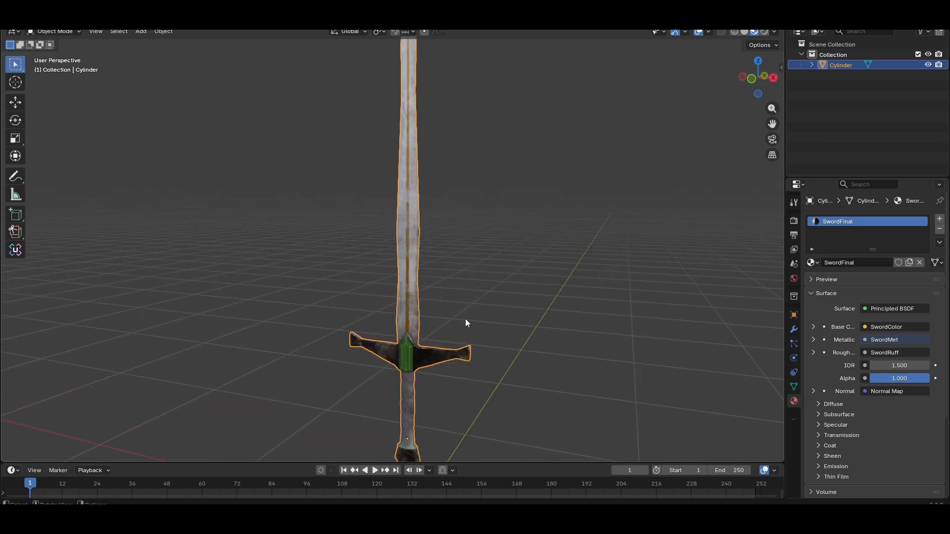